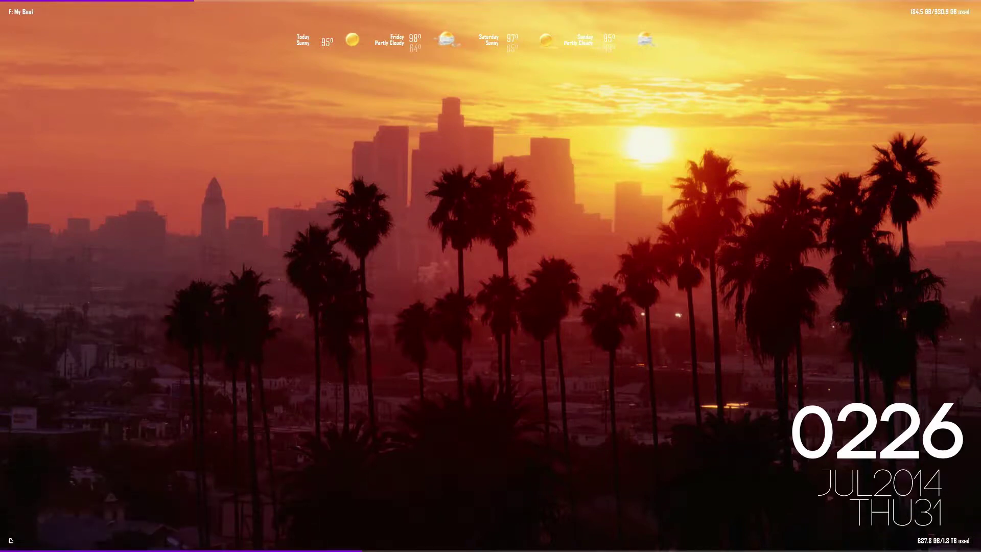
Bring the browser window onto this screen and examine the quote images in its open Tumblr tabs, from STOP THE WORLD through FitArtistic.
{"action": "left_click_drag", "start_coordinate": [980, 30], "coordinate": [455, 1]}
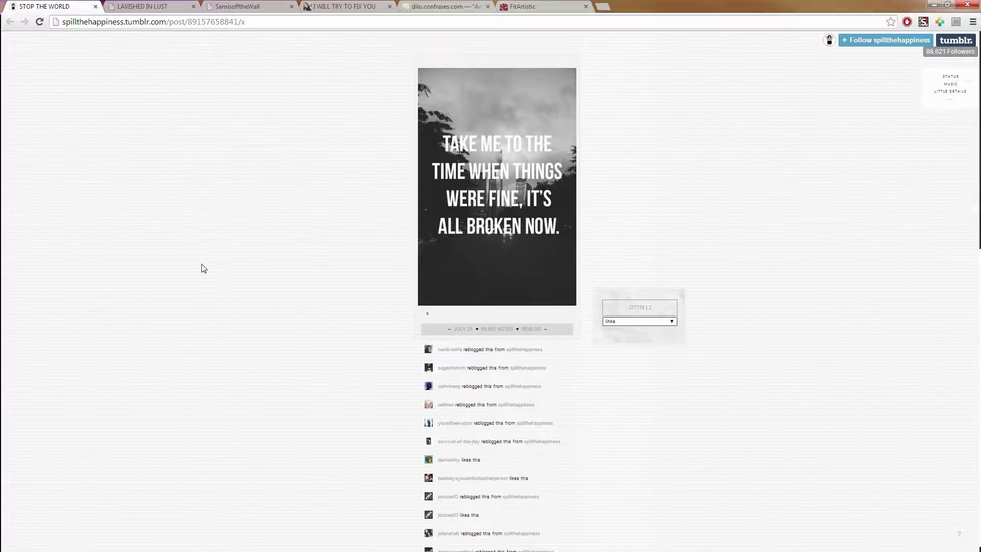
{"action": "left_click", "coordinate": [168, 6]}
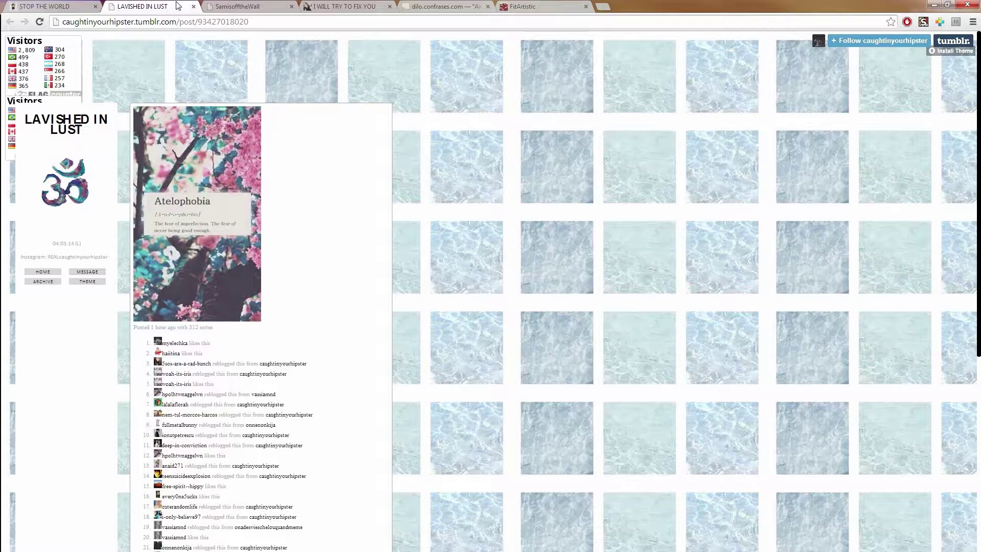
{"action": "left_click", "coordinate": [227, 7]}
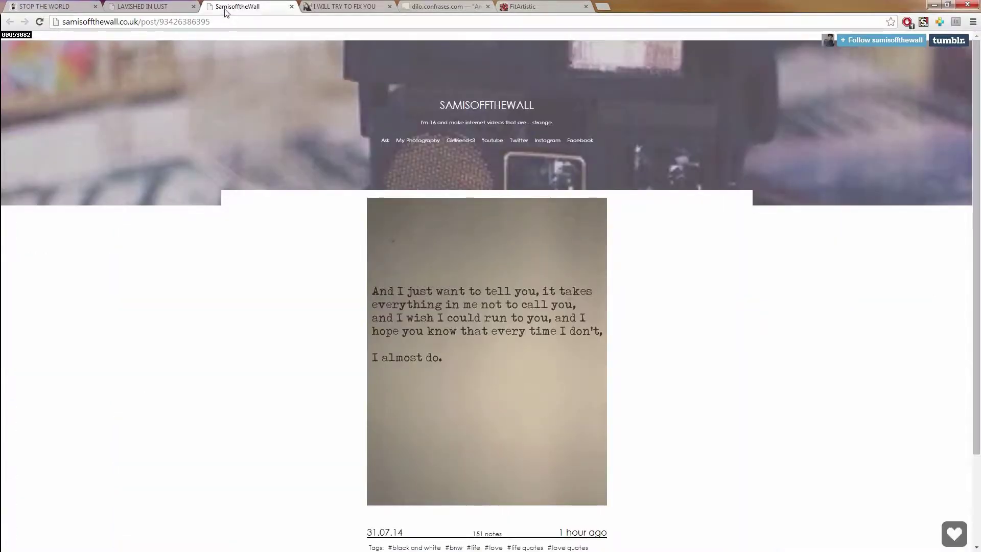
{"action": "left_click", "coordinate": [156, 5]}
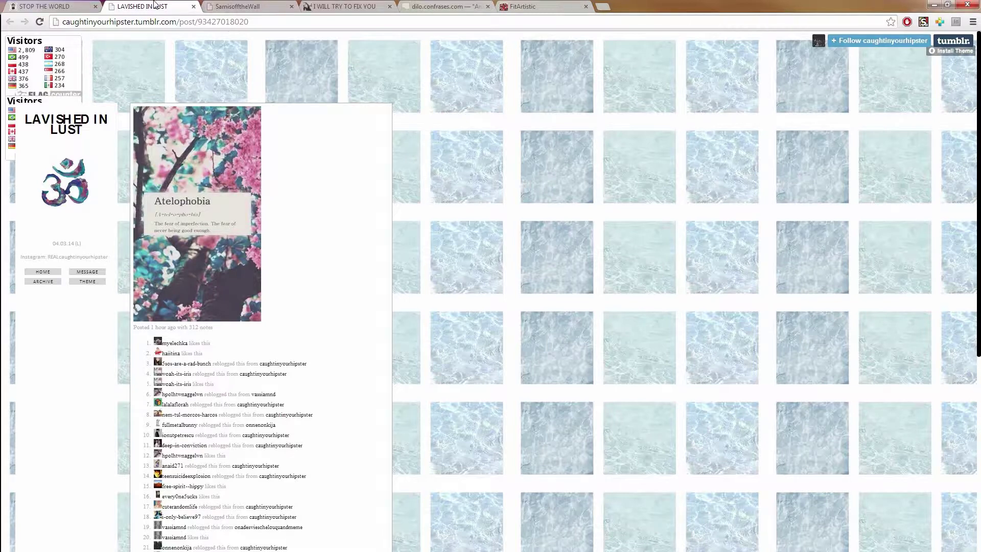
{"action": "left_click", "coordinate": [235, 6]}
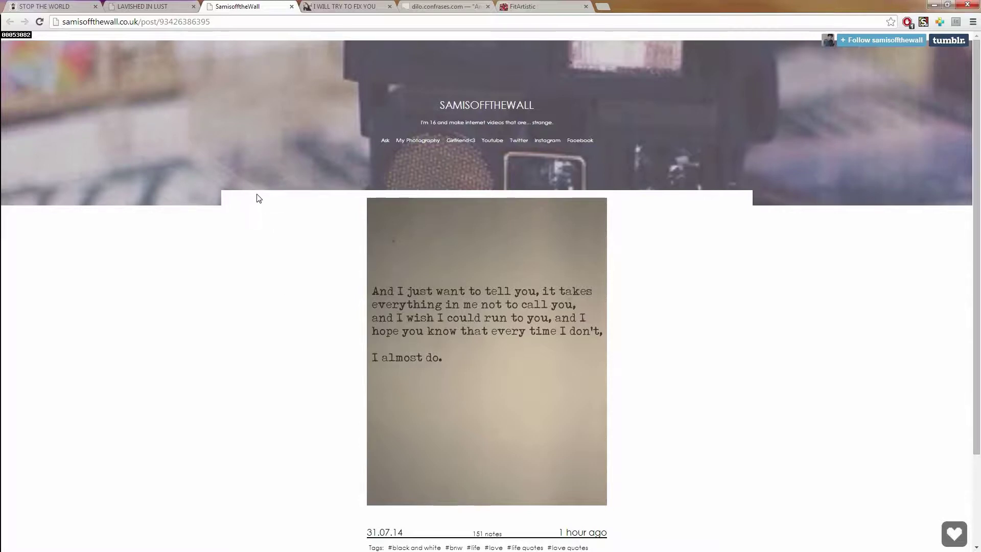
{"action": "left_click", "coordinate": [326, 10]}
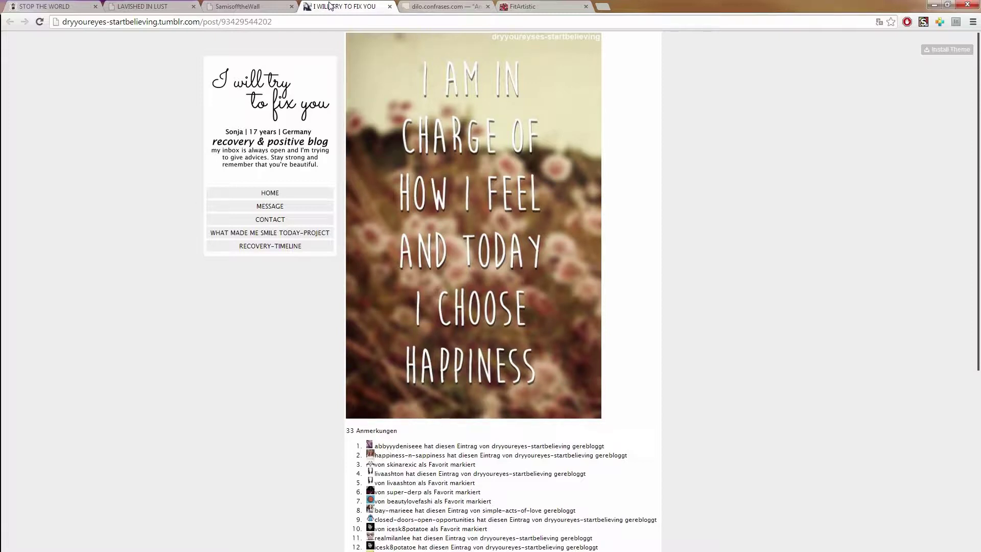
{"action": "left_click", "coordinate": [453, 7]}
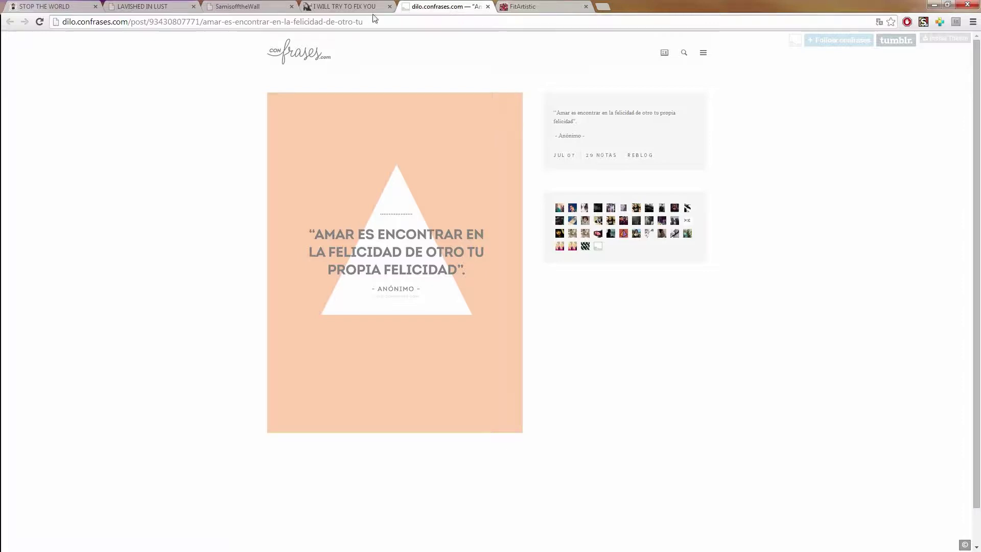
{"action": "left_click", "coordinate": [320, 8]}
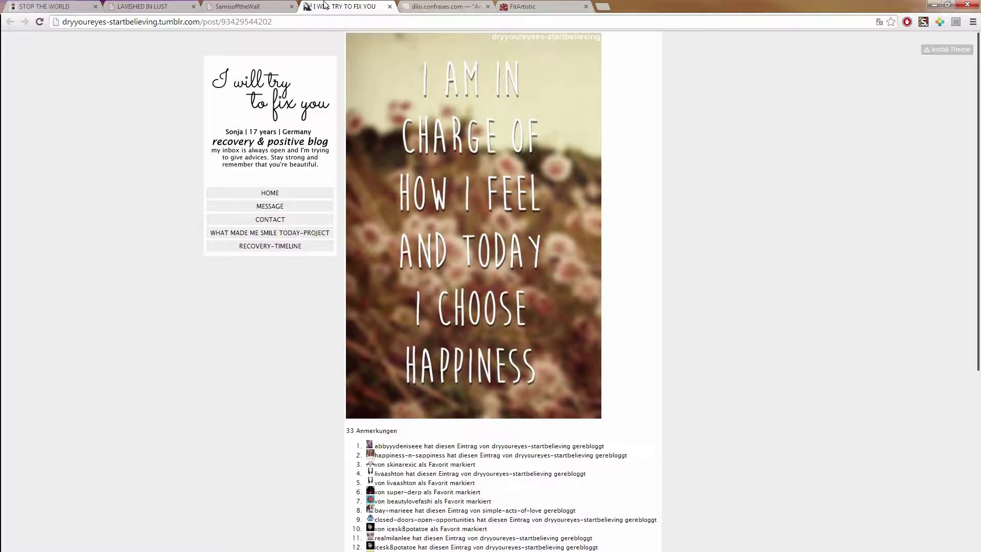
{"action": "left_click", "coordinate": [412, 5]}
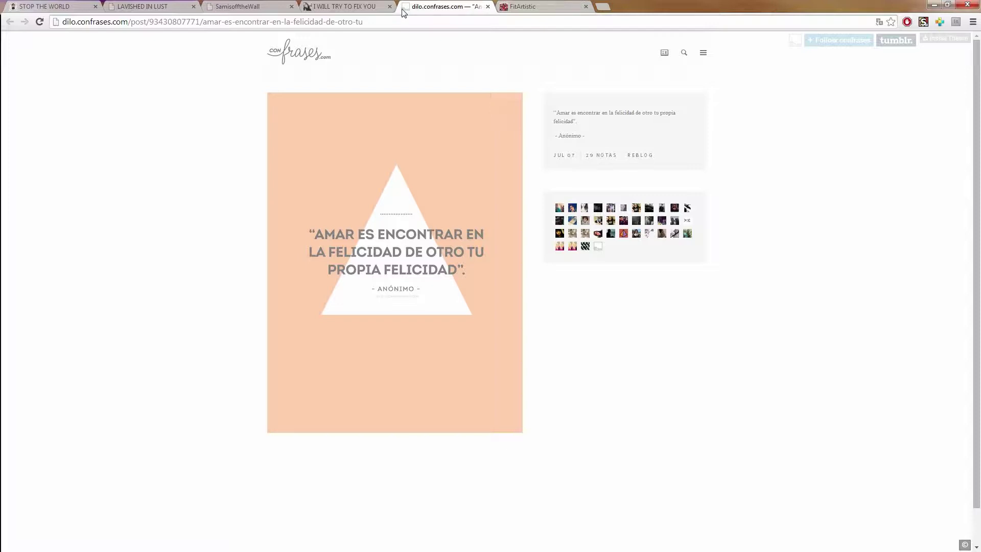
{"action": "left_click", "coordinate": [523, 6]}
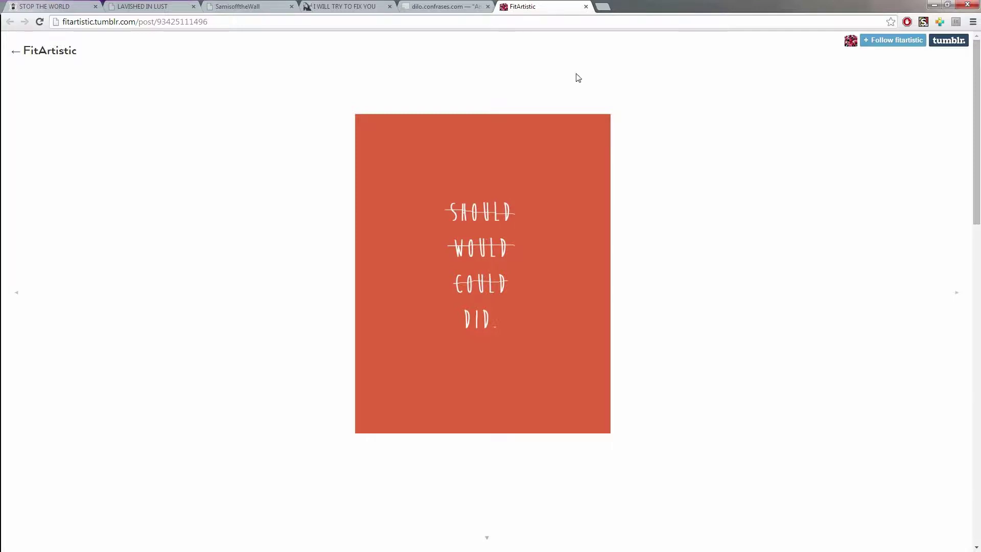
Compare the FitArtistic poster with the quote images on the confrases, I WILL TRY TO FIX YOU and SamisofftheWall pages.
{"action": "scroll", "coordinate": [721, 287], "scroll_direction": "down", "scroll_amount": 5}
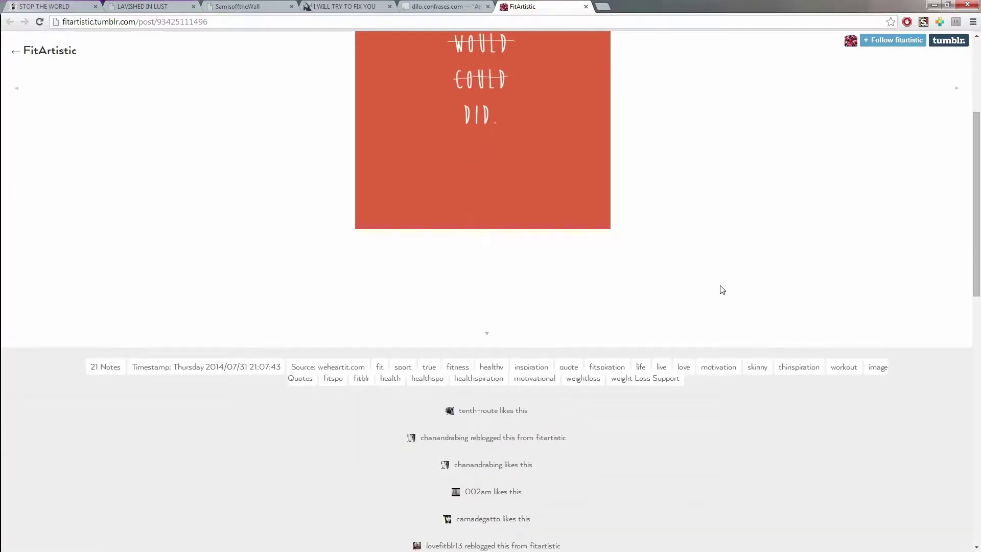
{"action": "scroll", "coordinate": [728, 377], "scroll_direction": "up", "scroll_amount": 4}
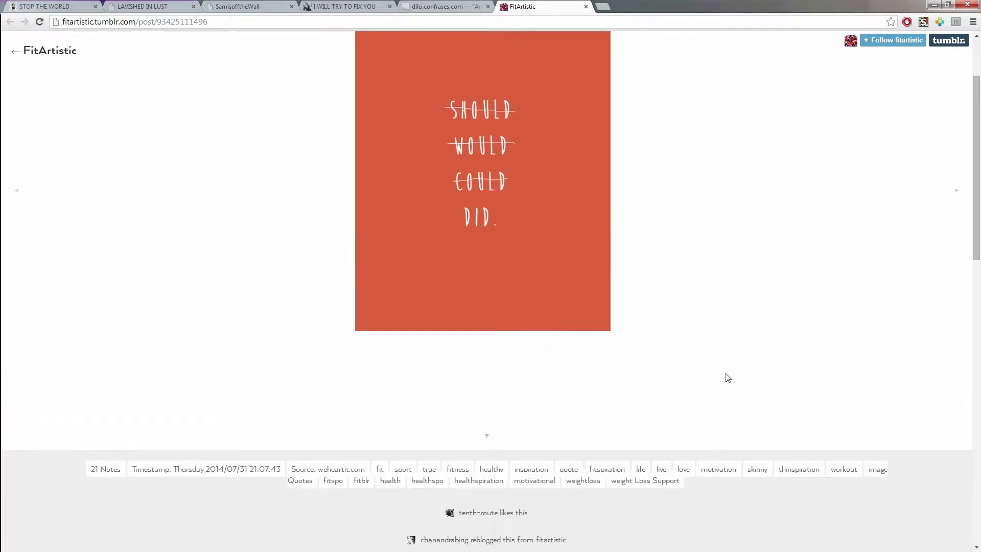
{"action": "left_click", "coordinate": [447, 6]}
{"action": "left_click", "coordinate": [245, 6]}
{"action": "left_click", "coordinate": [436, 5]}
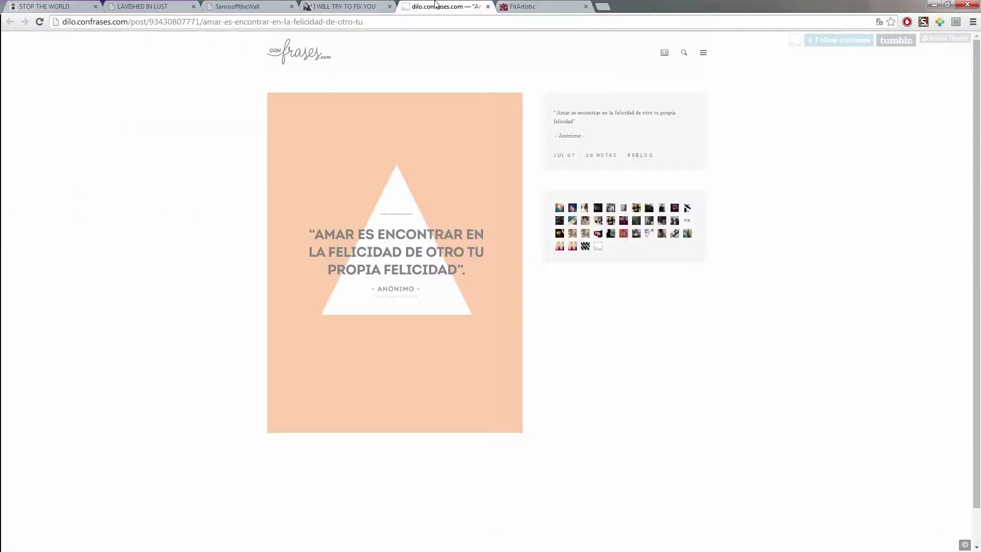
{"action": "left_click", "coordinate": [338, 5]}
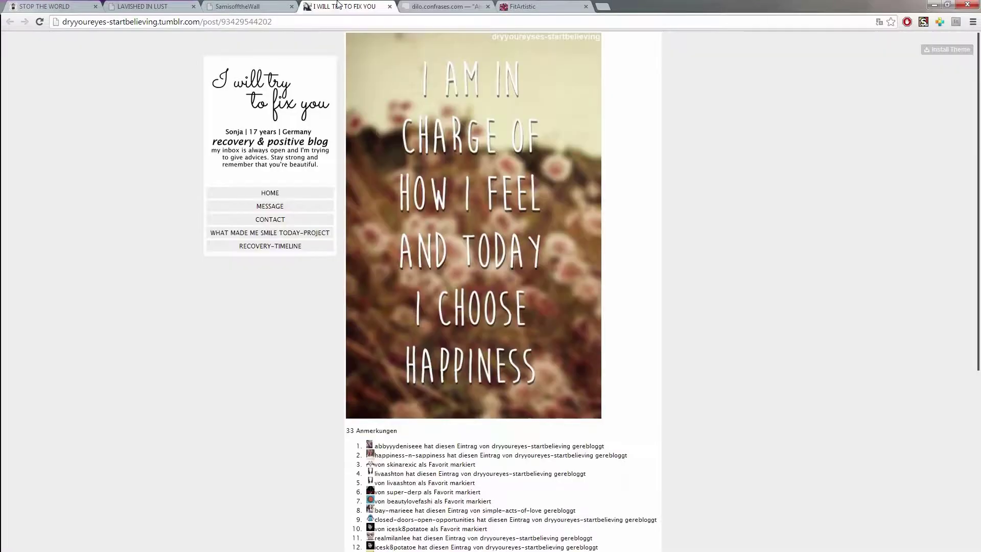
{"action": "left_click", "coordinate": [238, 6]}
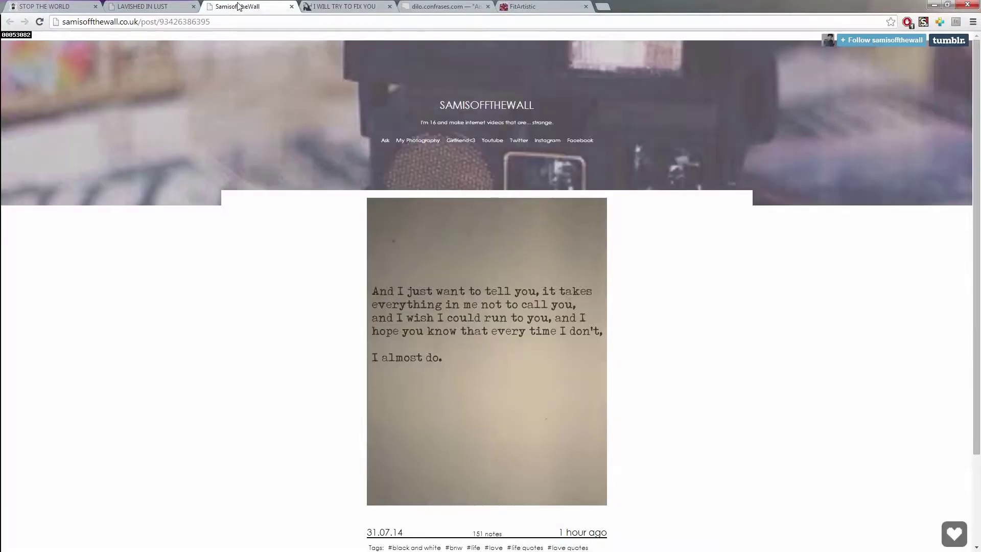
{"action": "left_click", "coordinate": [508, 5]}
{"action": "scroll", "coordinate": [470, 84], "scroll_direction": "down", "scroll_amount": 2}
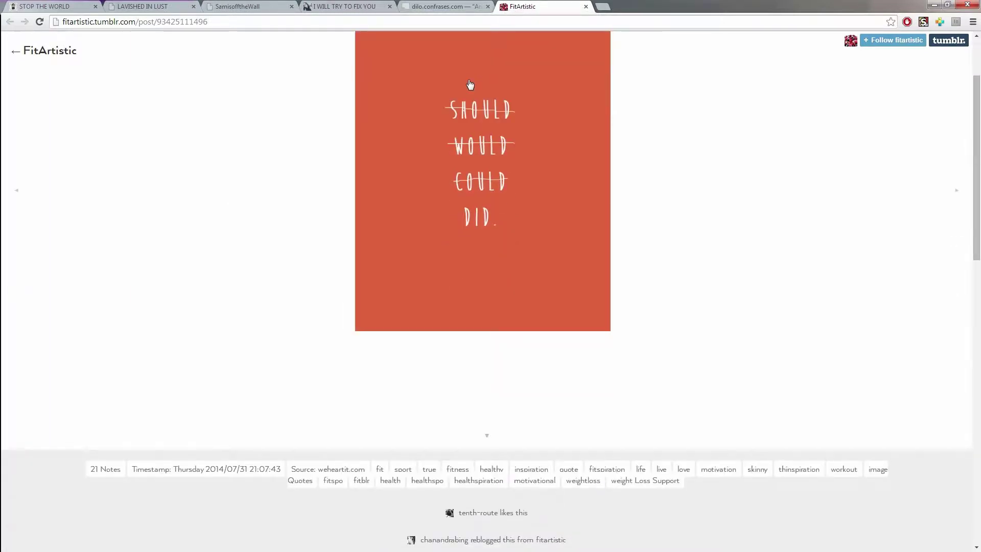
{"action": "scroll", "coordinate": [504, 369], "scroll_direction": "up", "scroll_amount": 2}
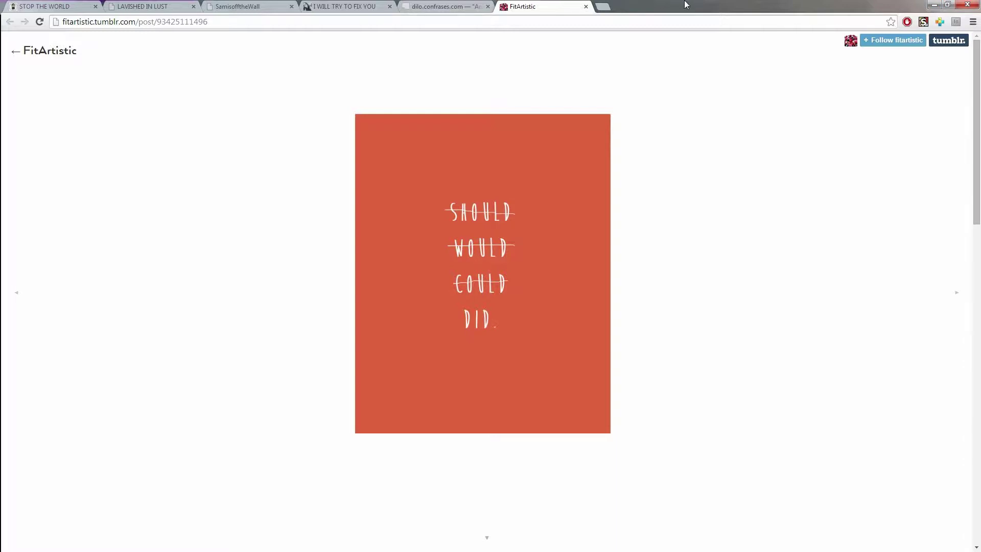
Close all six Tumblr example pages and their browser window.
{"action": "key", "text": "ctrl+w"}
{"action": "key", "text": "ctrl+w"}
{"action": "key", "text": "ctrl+w"}
{"action": "key", "text": "ctrl+w"}
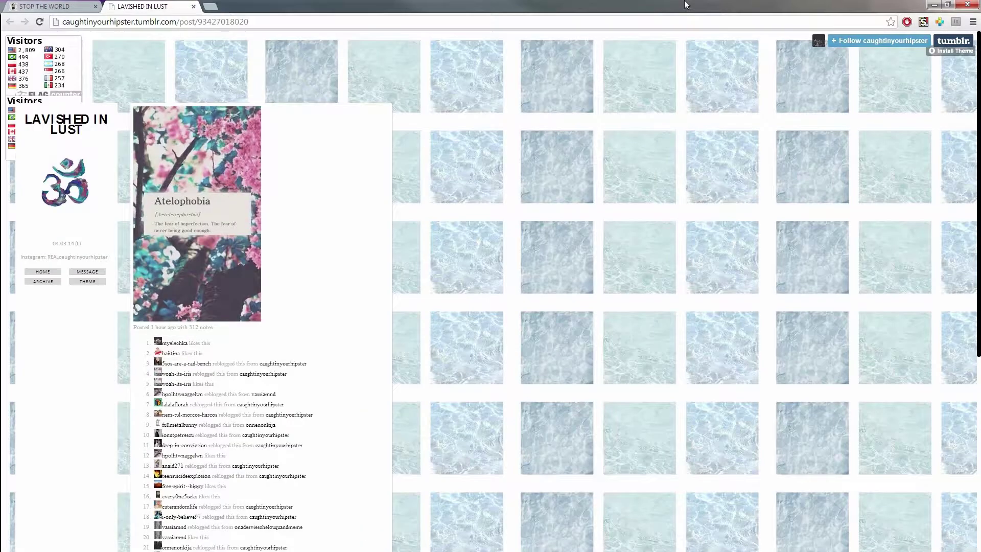
{"action": "key", "text": "ctrl+w"}
{"action": "key", "text": "ctrl+w"}
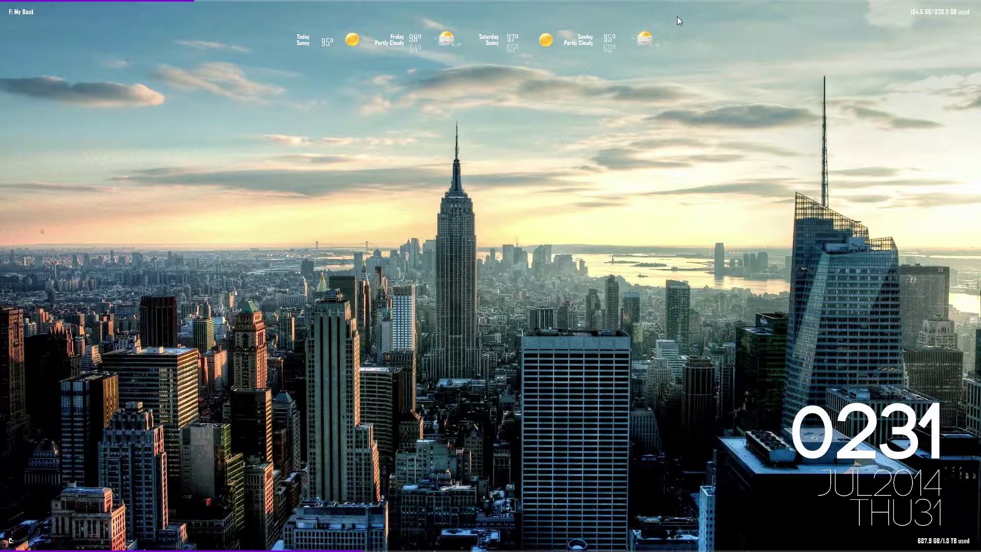
Switch to the browser window showing deviantART and open the Resources & Stock Images category starting from the site's home page.
{"action": "key", "text": "alt+Tab"}
{"action": "key", "text": "alt+Tab"}
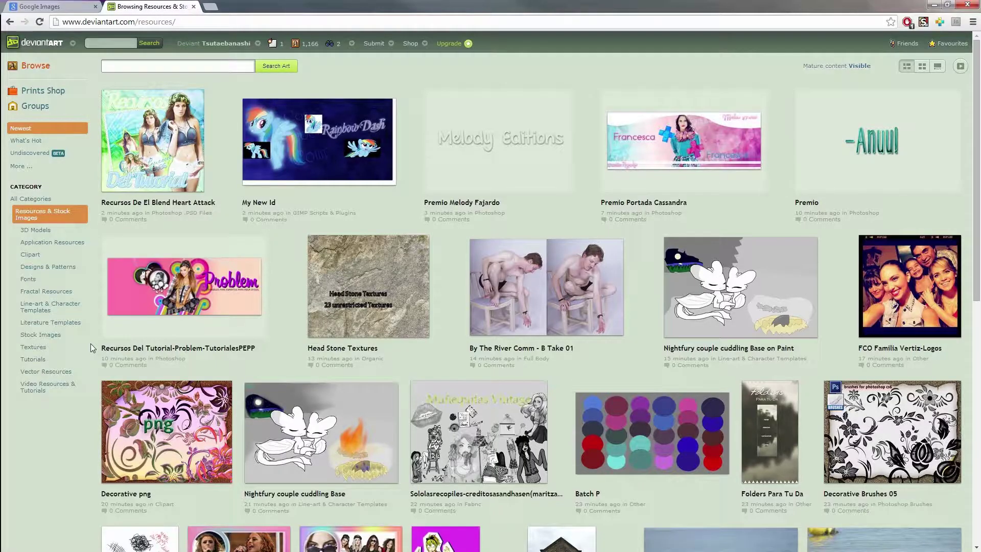
{"action": "left_click", "coordinate": [38, 217]}
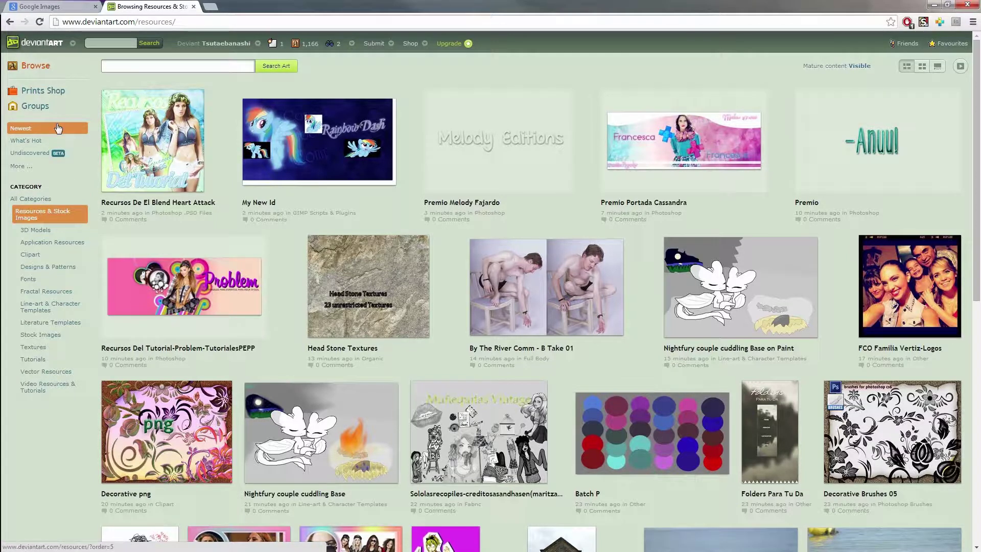
{"action": "left_click", "coordinate": [58, 45]}
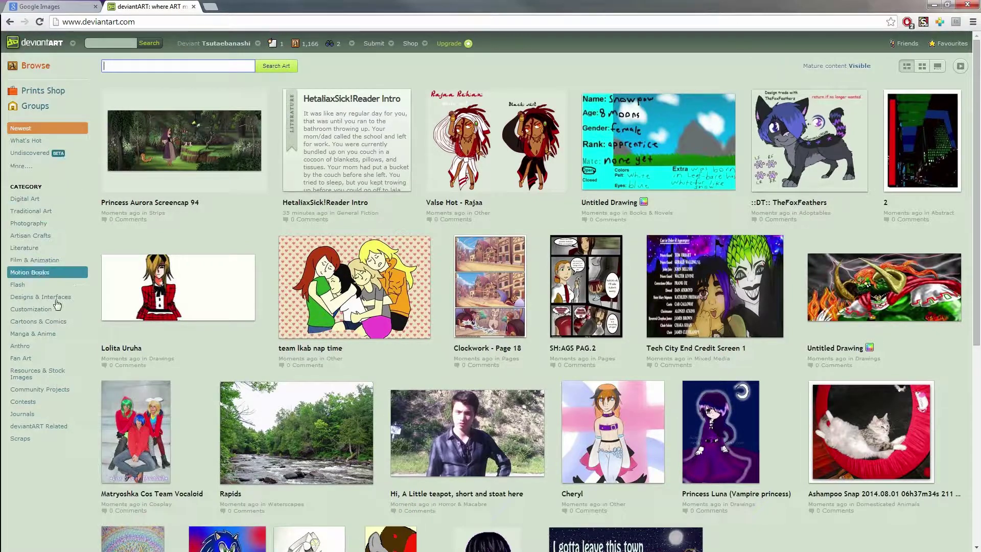
{"action": "left_click", "coordinate": [42, 378]}
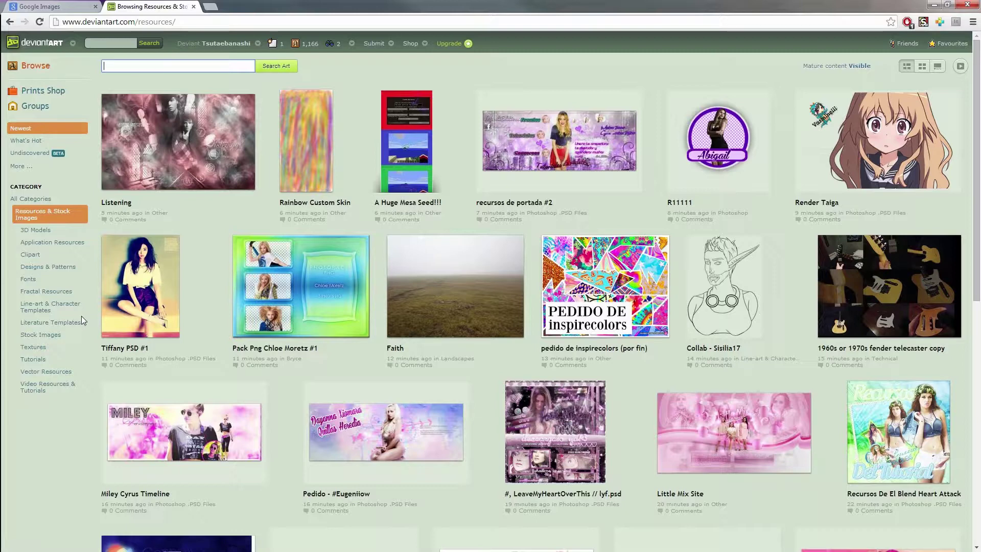
Search the Resources & Stock Images category for "landscape".
{"action": "left_click", "coordinate": [130, 64]}
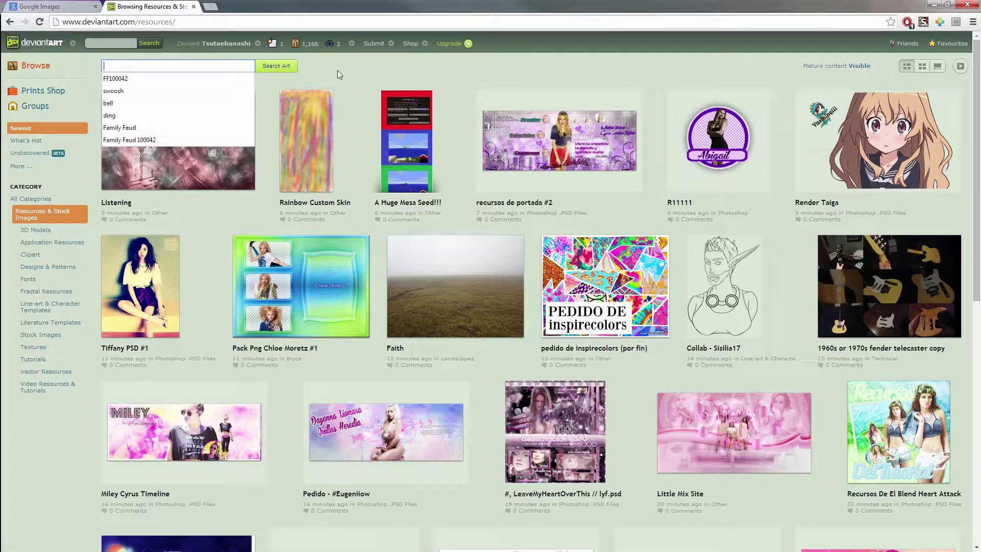
{"action": "type", "text": "land"}
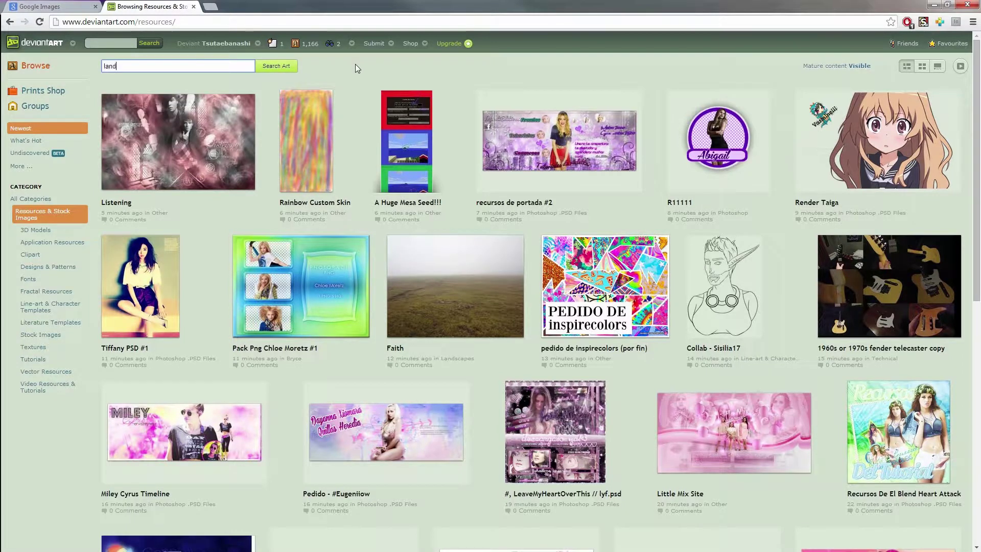
{"action": "type", "text": "scape"}
{"action": "key", "text": "Return"}
Open the "fantasy landscape bg 4" result in a new tab and review its image and usage description.
{"action": "right_click", "coordinate": [748, 302]}
{"action": "key", "text": "Escape"}
{"action": "key", "text": "ctrl+Tab"}
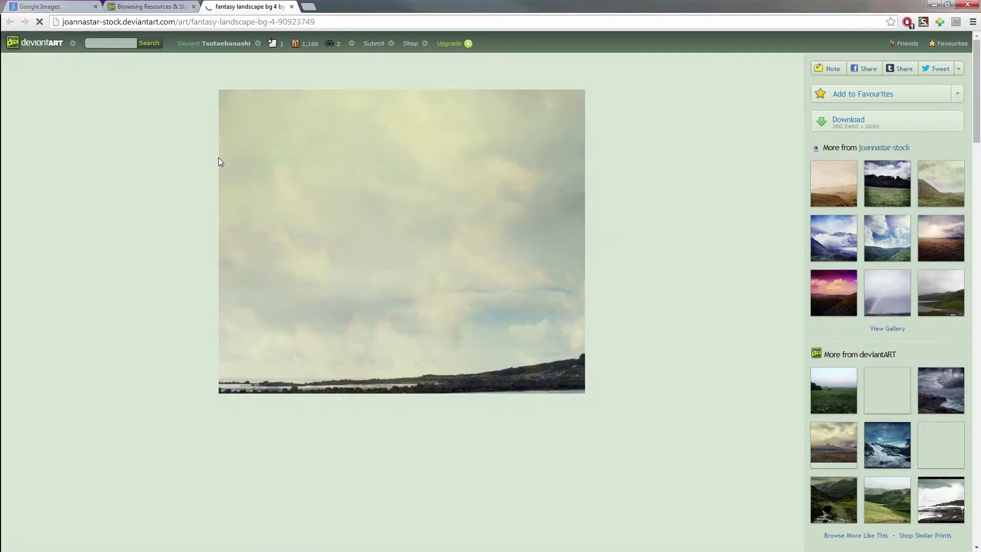
{"action": "scroll", "coordinate": [179, 250], "scroll_direction": "down", "scroll_amount": 4}
{"action": "scroll", "coordinate": [176, 235], "scroll_direction": "up", "scroll_amount": 4}
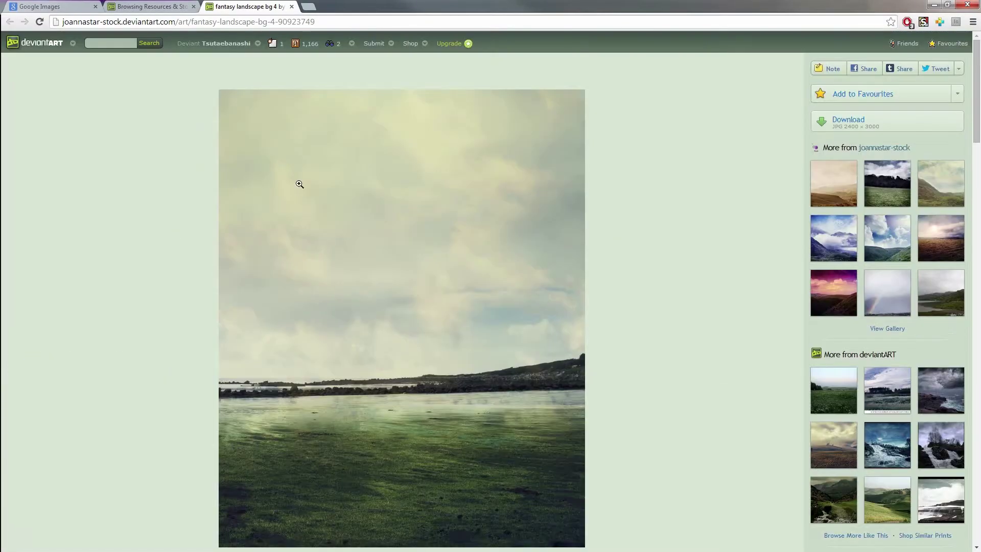
{"action": "scroll", "coordinate": [179, 266], "scroll_direction": "down", "scroll_amount": 5}
{"action": "scroll", "coordinate": [179, 289], "scroll_direction": "down", "scroll_amount": 3}
{"action": "scroll", "coordinate": [173, 286], "scroll_direction": "up", "scroll_amount": 1}
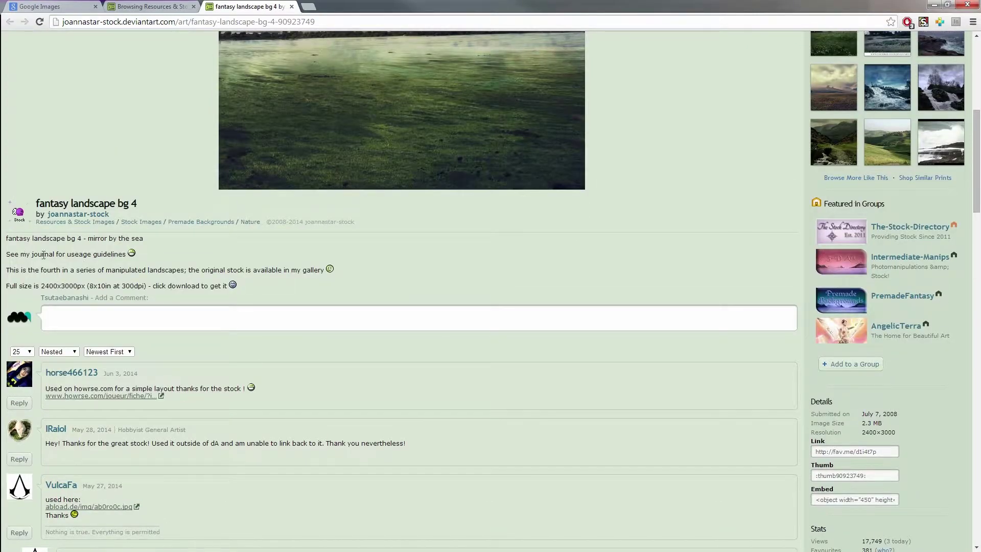
{"action": "scroll", "coordinate": [696, 388], "scroll_direction": "up", "scroll_amount": 6}
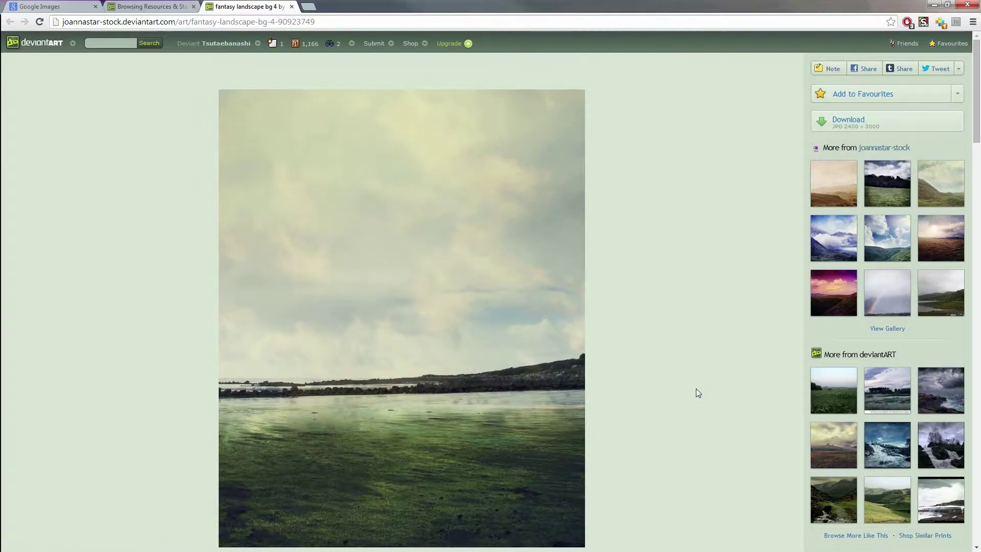
Open the stock artist's profile from the image description in a new tab and switch to it.
{"action": "scroll", "coordinate": [696, 389], "scroll_direction": "down", "scroll_amount": 5}
{"action": "right_click", "coordinate": [69, 260]}
{"action": "left_click", "coordinate": [113, 263]}
{"action": "scroll", "coordinate": [142, 190], "scroll_direction": "up", "scroll_amount": 3}
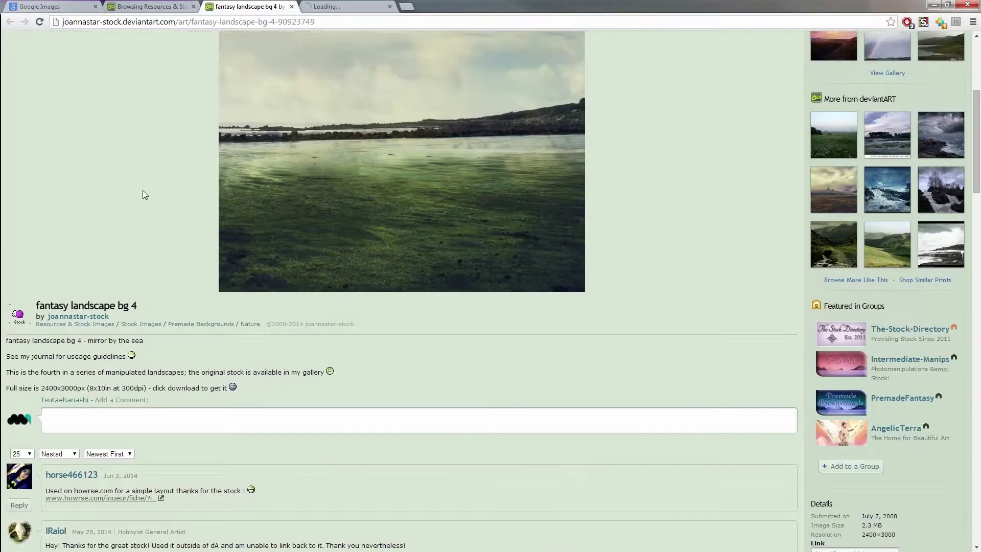
{"action": "left_click", "coordinate": [347, 6]}
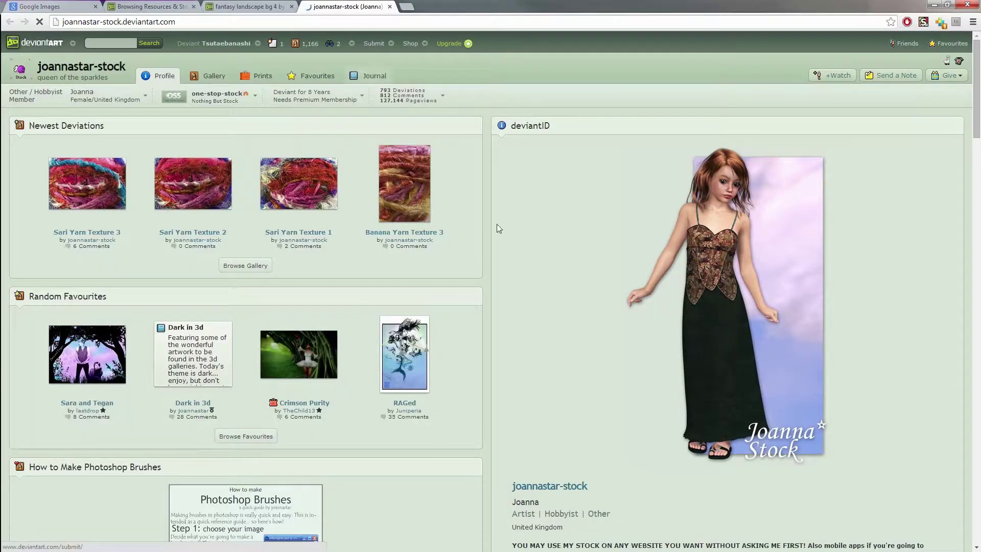
Read the Terms and Conditions for stock use in the artist's journal, and close that tab.
{"action": "scroll", "coordinate": [485, 245], "scroll_direction": "down", "scroll_amount": 10}
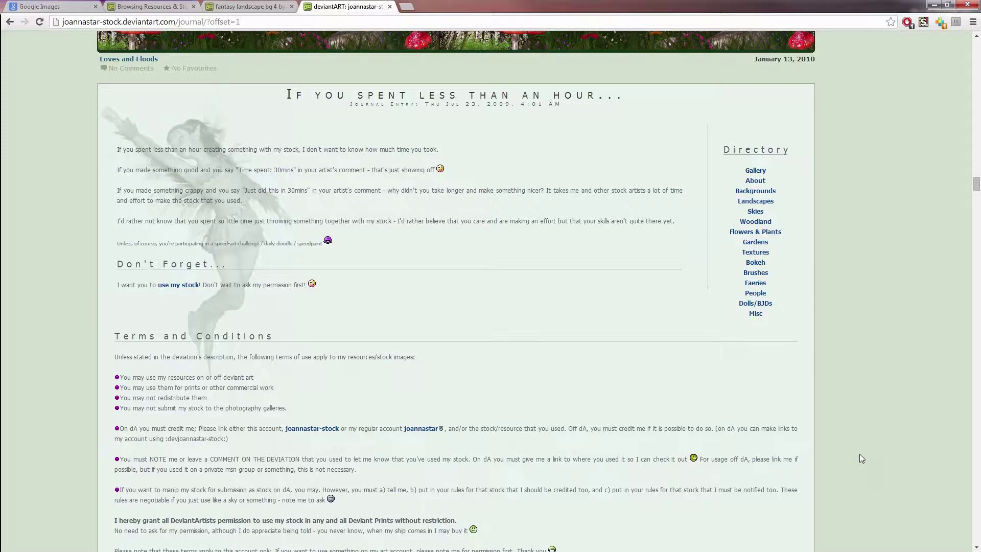
{"action": "scroll", "coordinate": [859, 454], "scroll_direction": "down", "scroll_amount": 4}
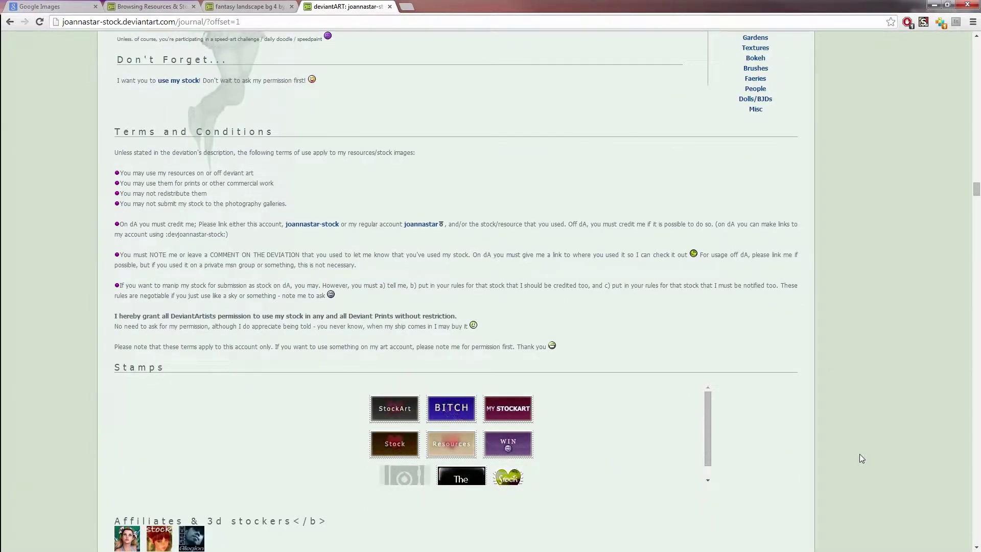
{"action": "scroll", "coordinate": [860, 454], "scroll_direction": "up", "scroll_amount": 5}
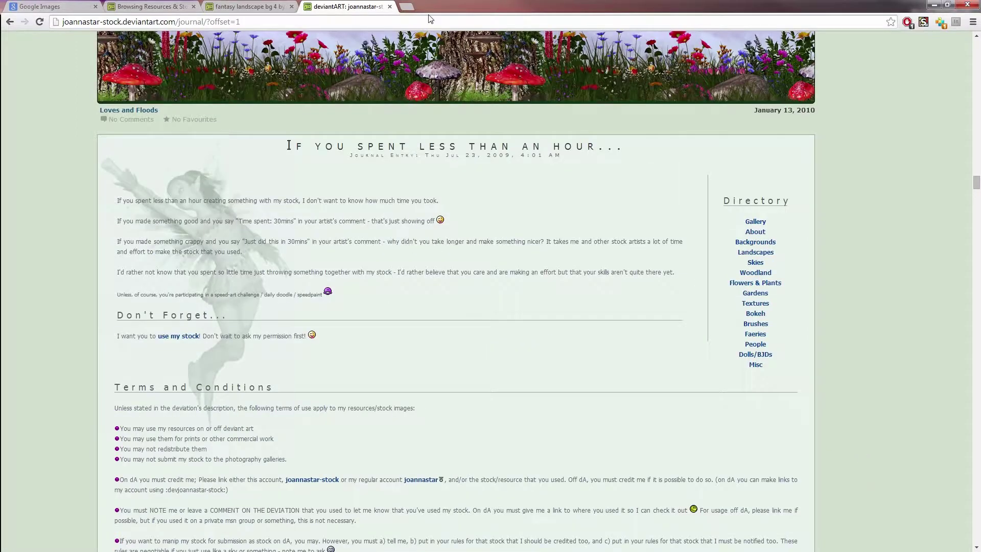
{"action": "left_click", "coordinate": [389, 7]}
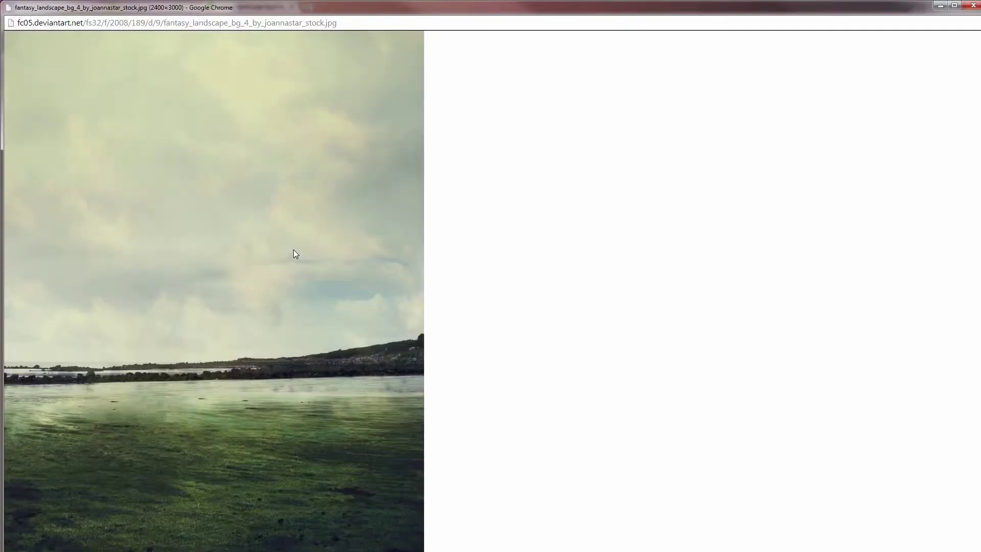
Look over the full-size fantasy landscape image and copy the image to the clipboard.
{"action": "scroll", "coordinate": [351, 263], "scroll_direction": "down", "scroll_amount": 10}
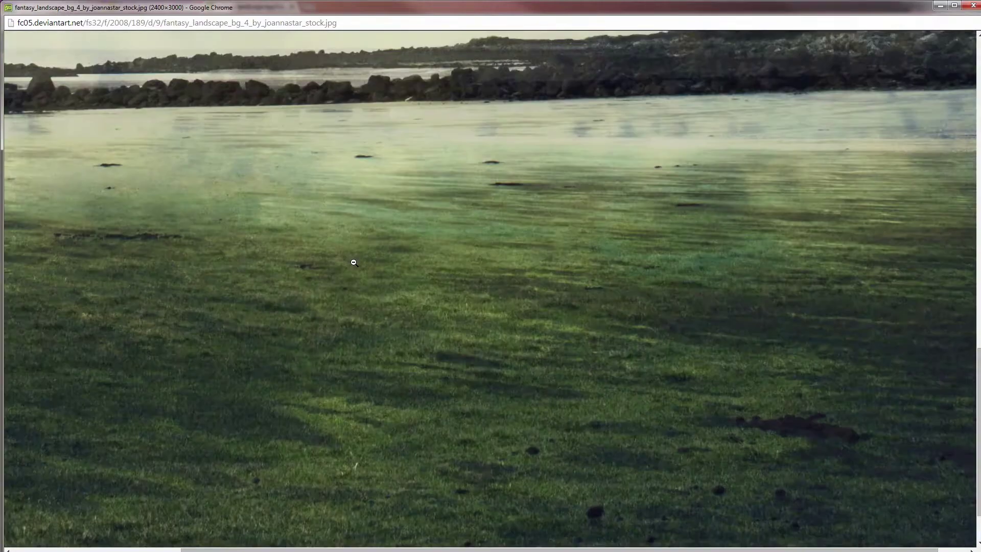
{"action": "scroll", "coordinate": [355, 261], "scroll_direction": "up", "scroll_amount": 5}
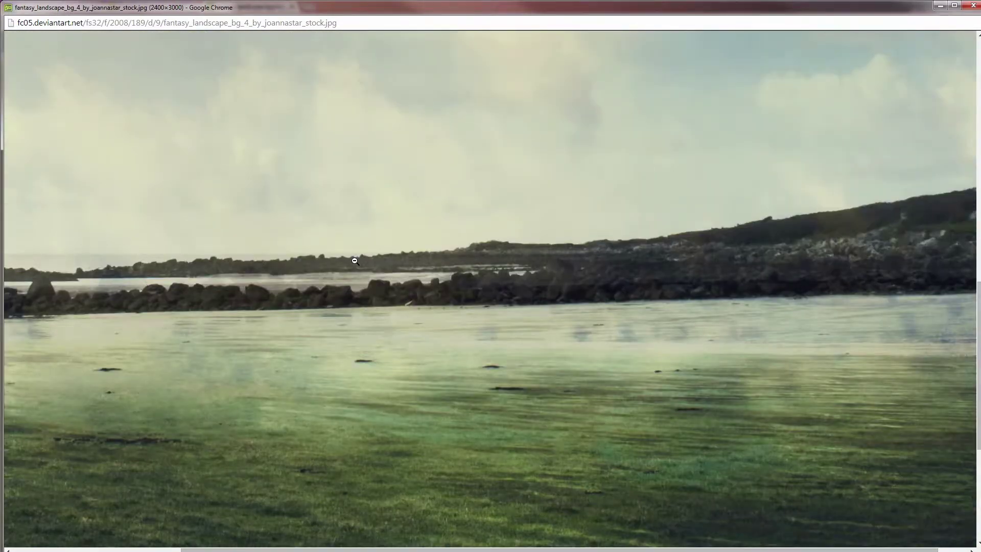
{"action": "right_click", "coordinate": [355, 261]}
{"action": "left_click", "coordinate": [383, 292]}
Clear the browser windows away, switch to GIMP, and maximize its main window.
{"action": "left_click_drag", "start_coordinate": [363, 9], "coordinate": [389, 10]}
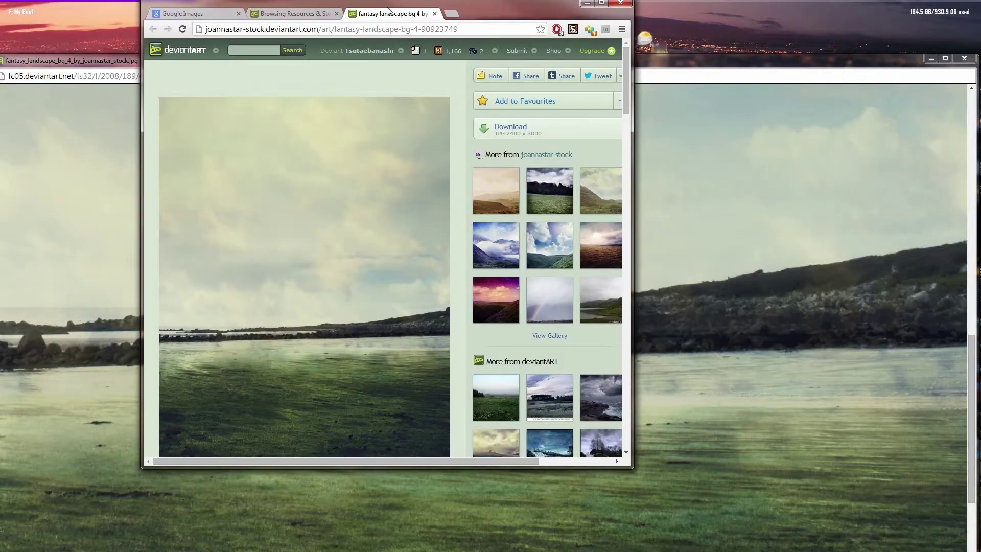
{"action": "left_click", "coordinate": [430, 65]}
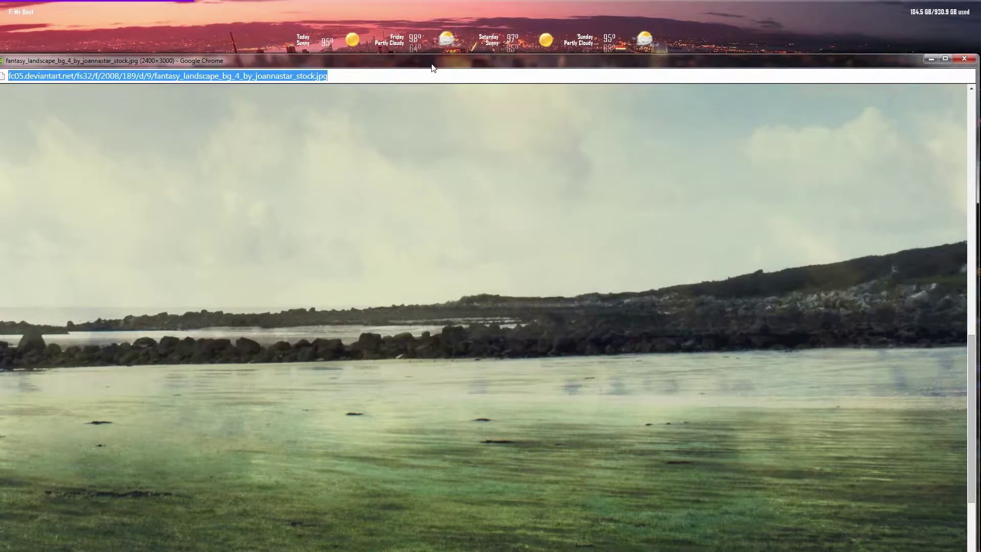
{"action": "key", "text": "super+d"}
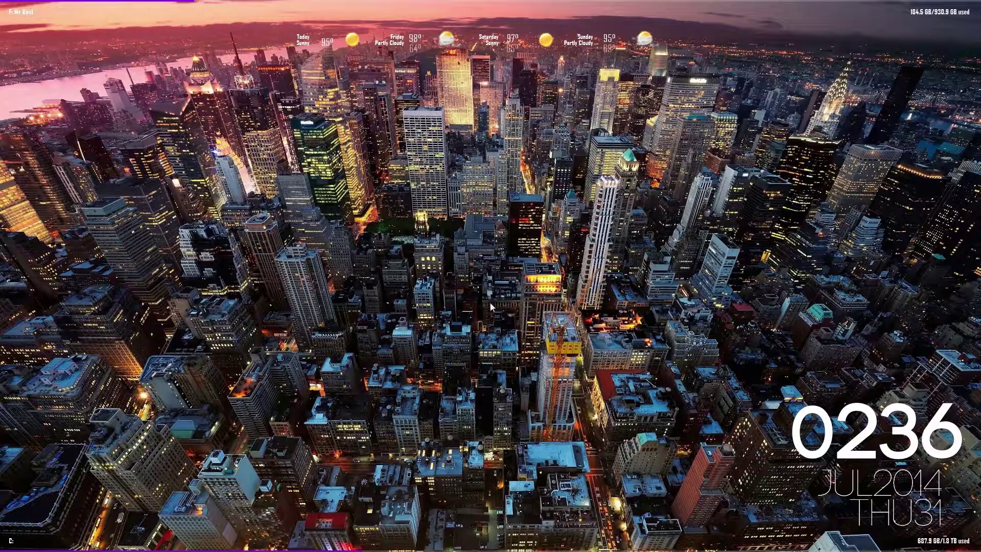
{"action": "left_click", "coordinate": [614, 534]}
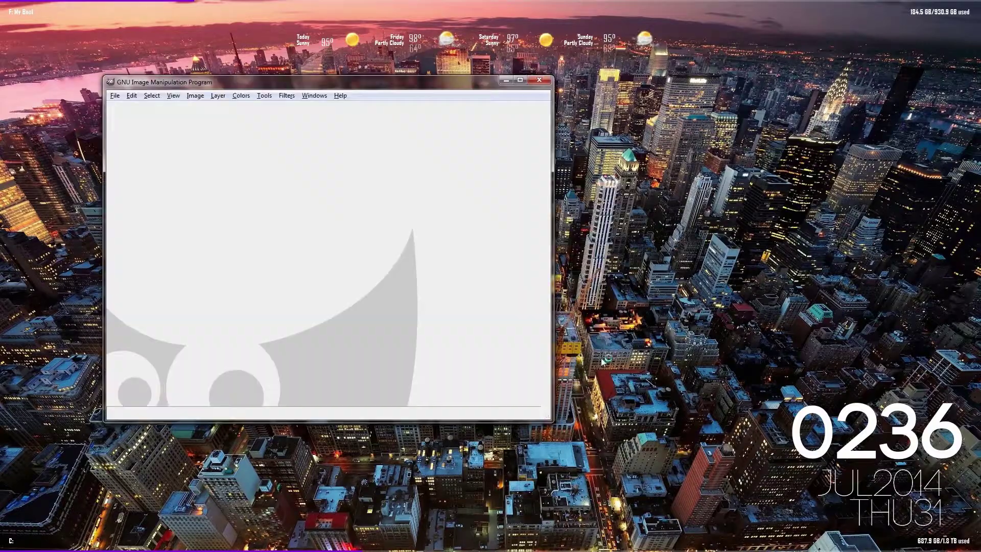
{"action": "left_click_drag", "start_coordinate": [403, 84], "coordinate": [561, 101]}
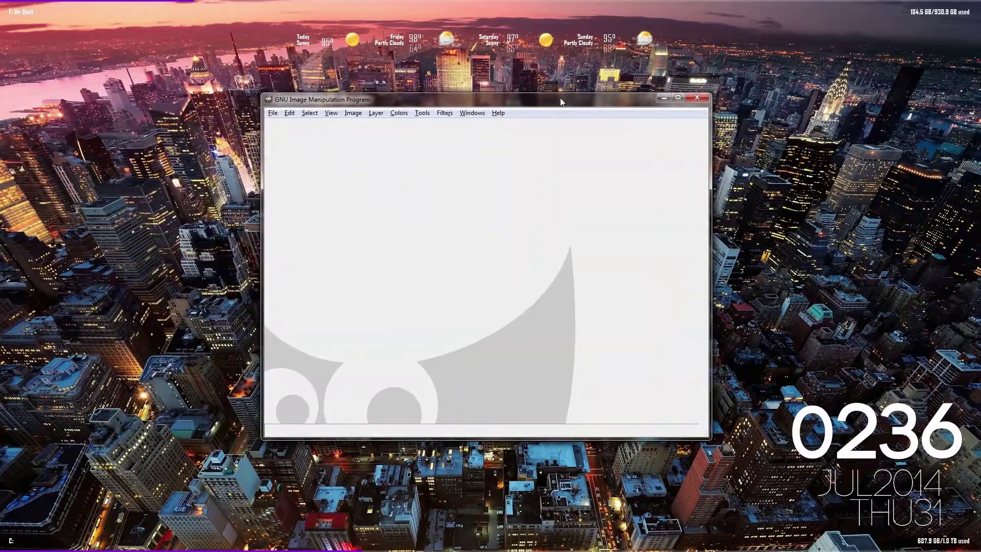
{"action": "double_click", "coordinate": [561, 101]}
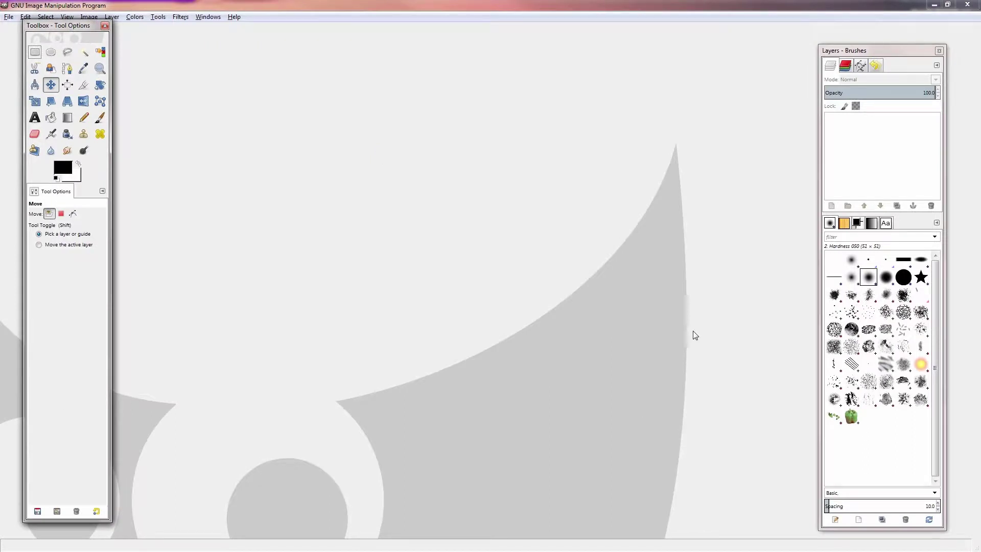
Hide the Toolbox and Layers - Brushes docks and bring them back, toggling their visibility several times.
{"action": "left_click", "coordinate": [605, 9]}
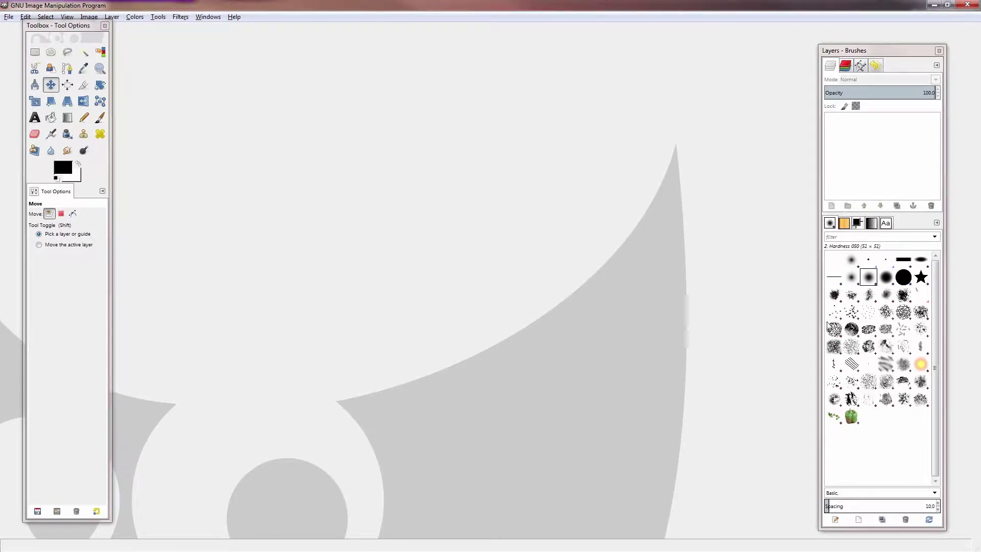
{"action": "key", "text": "Tab"}
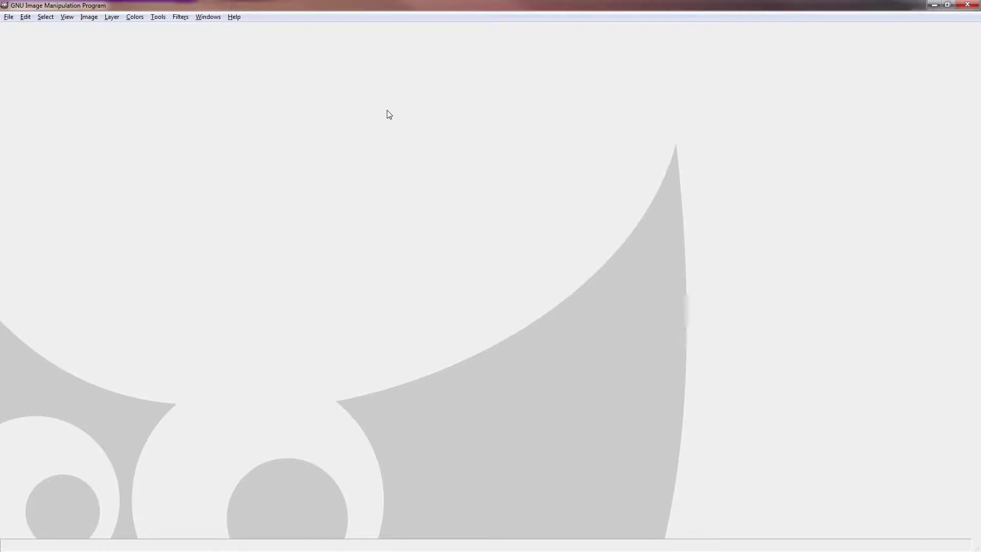
{"action": "left_click", "coordinate": [401, 4]}
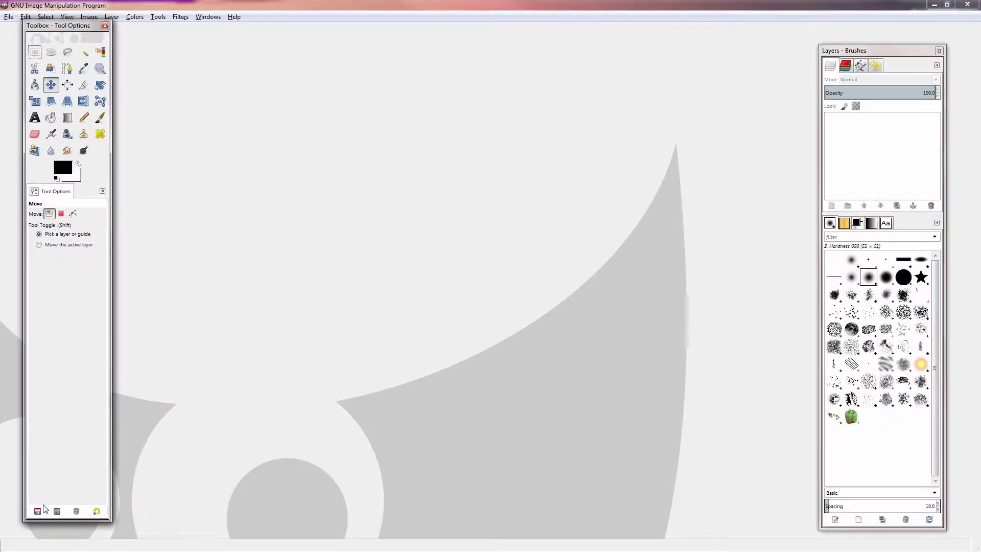
{"action": "key", "text": "Tab"}
{"action": "key", "text": "Tab"}
{"action": "key", "text": "Tab"}
{"action": "key", "text": "Tab"}
{"action": "key", "text": "Tab"}
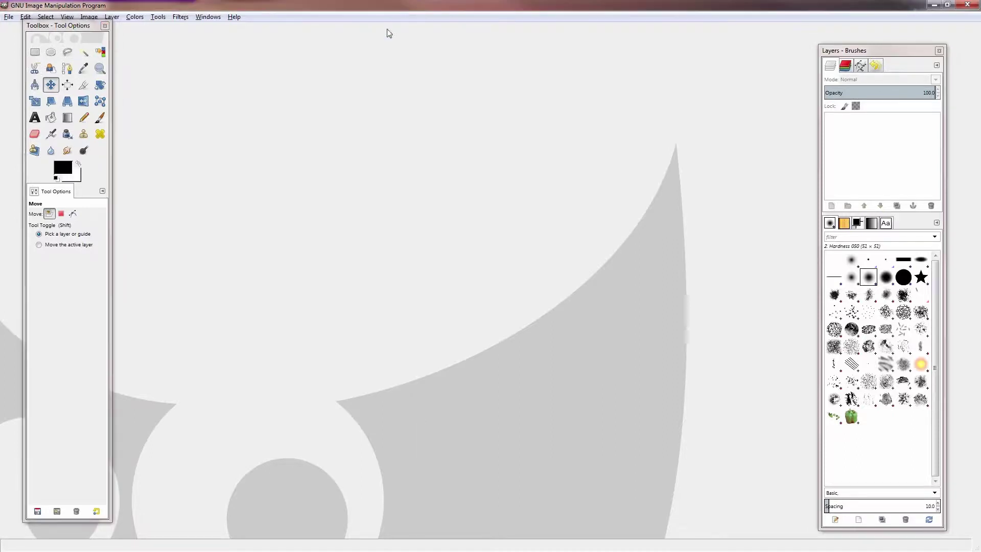
{"action": "key", "text": "Tab"}
{"action": "key", "text": "Tab"}
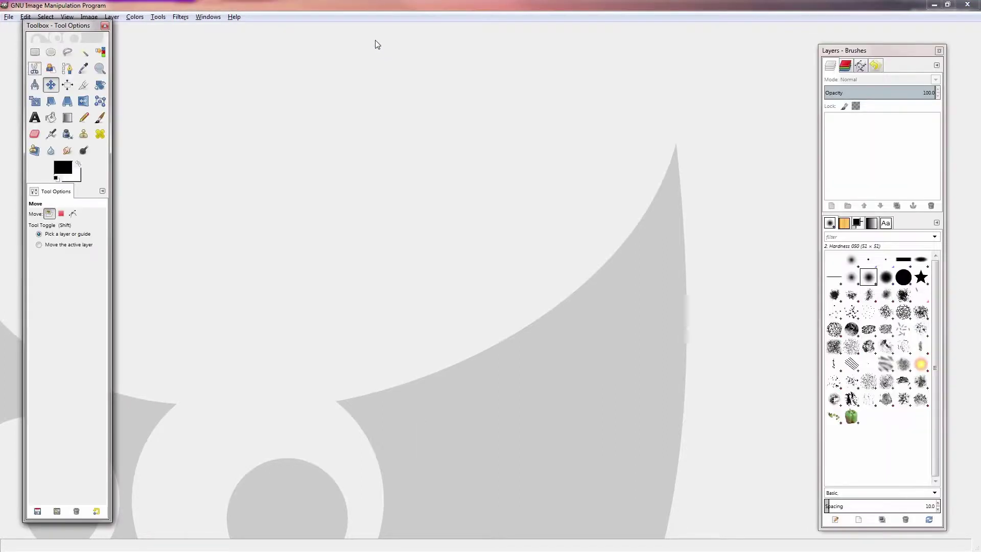
Reposition the Layers - Brushes and Toolbox windows slightly around the canvas area.
{"action": "left_click_drag", "start_coordinate": [852, 50], "coordinate": [859, 42]}
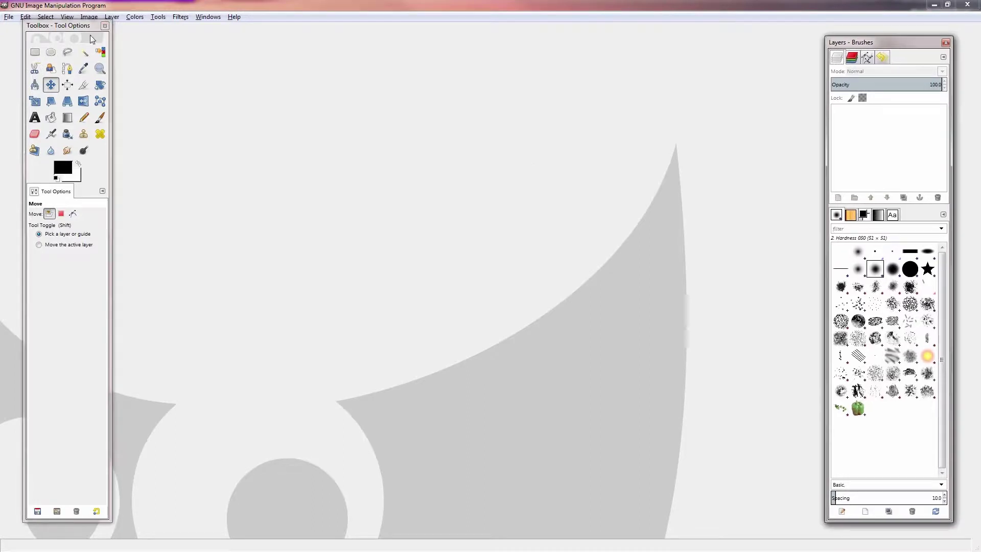
{"action": "left_click_drag", "start_coordinate": [70, 30], "coordinate": [73, 40]}
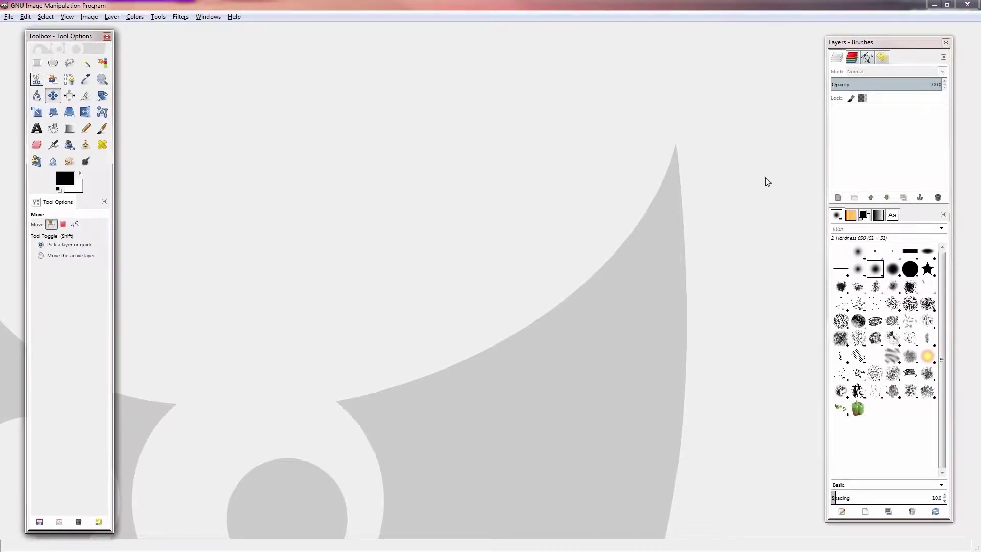
Create a new image 500 px wide and 1000 px high.
{"action": "left_click", "coordinate": [9, 16]}
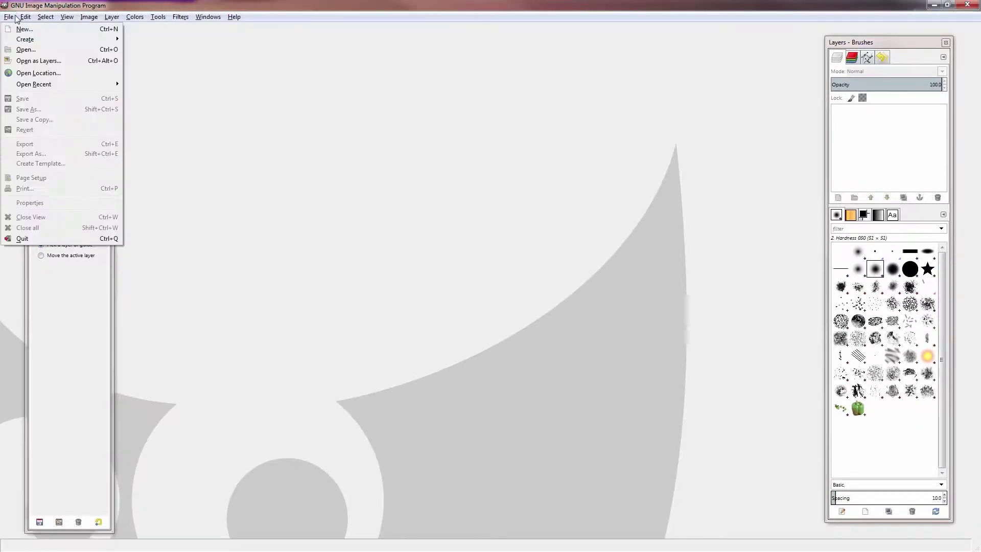
{"action": "left_click", "coordinate": [25, 17]}
{"action": "left_click", "coordinate": [9, 17]}
{"action": "left_click", "coordinate": [14, 29]}
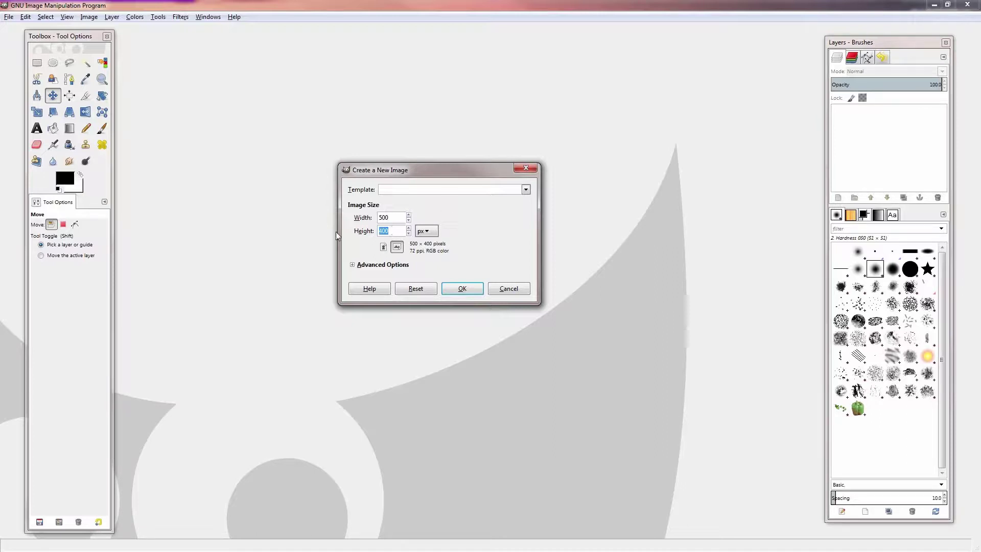
{"action": "type", "text": "1000"}
{"action": "key", "text": "Return"}
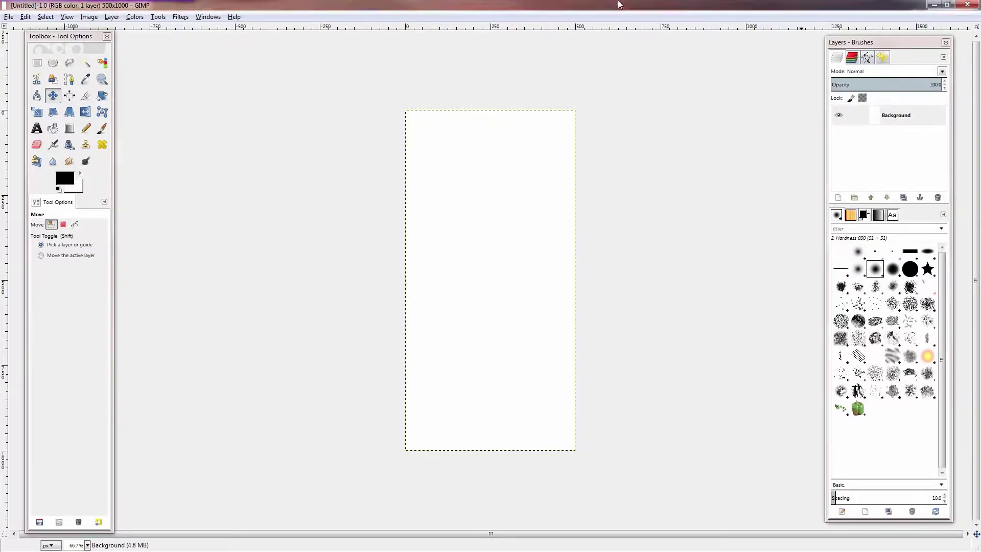
Add a new 500 × 1000 px layer named "Image" with transparency as its fill type.
{"action": "left_click", "coordinate": [837, 198]}
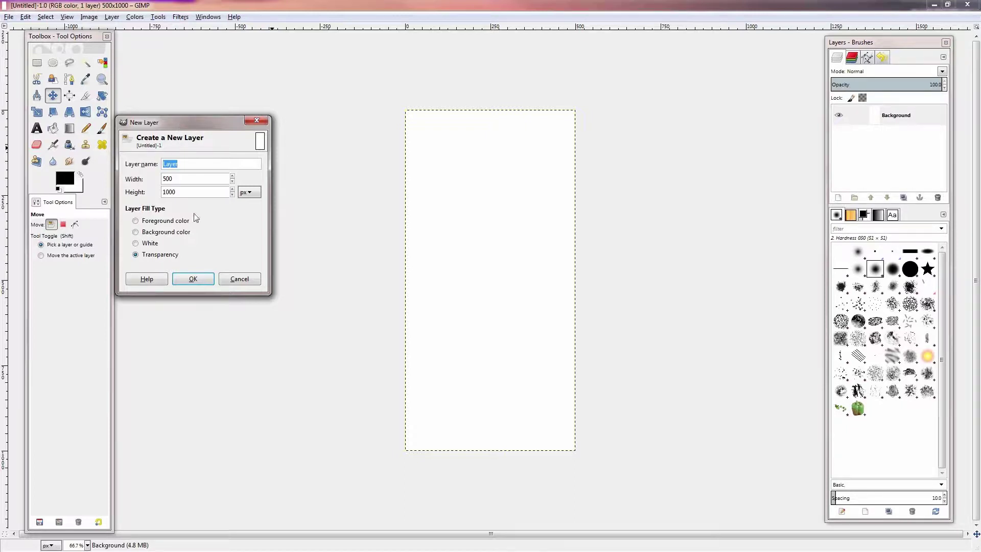
{"action": "type", "text": "Image"}
{"action": "left_click", "coordinate": [193, 279]}
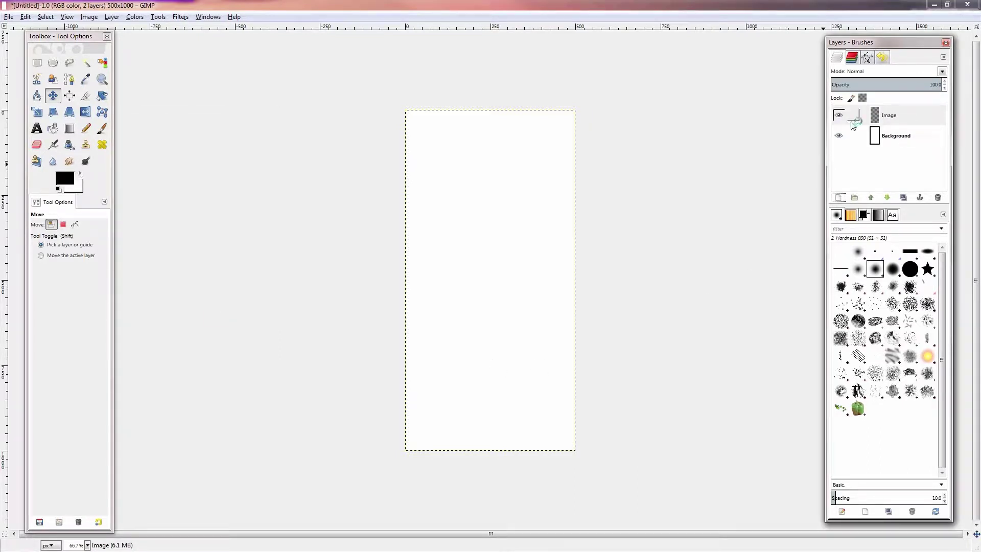
Paste the copied landscape onto the Image layer as a floating selection, with its full outline in view.
{"action": "left_click", "coordinate": [895, 113]}
{"action": "key", "text": "ctrl+v"}
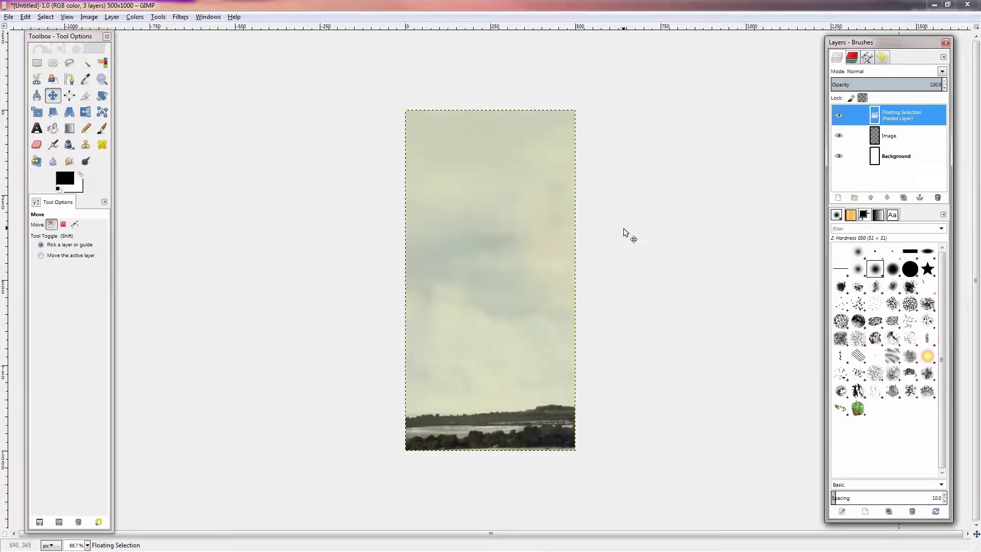
{"action": "key", "text": "minus"}
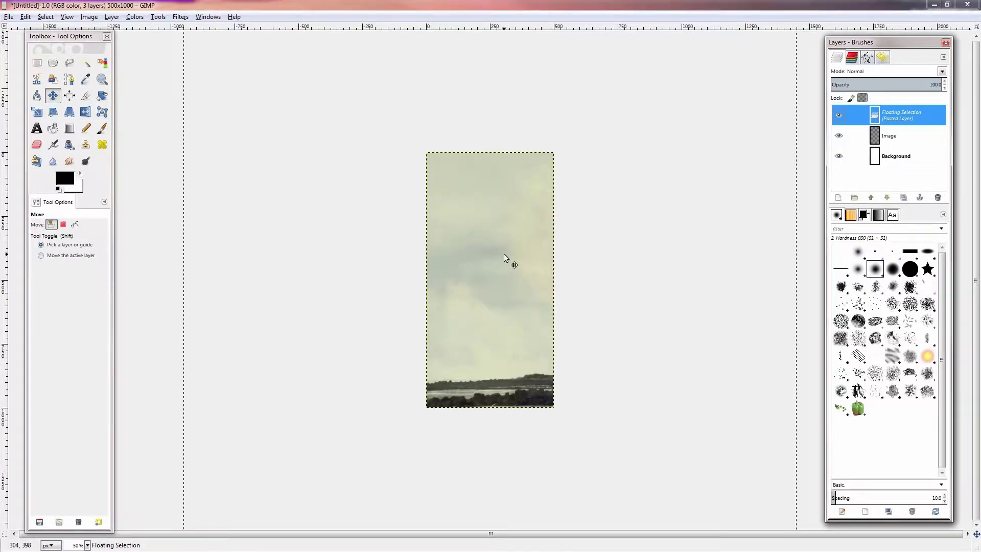
{"action": "scroll", "coordinate": [504, 253], "scroll_direction": "down", "scroll_amount": 2}
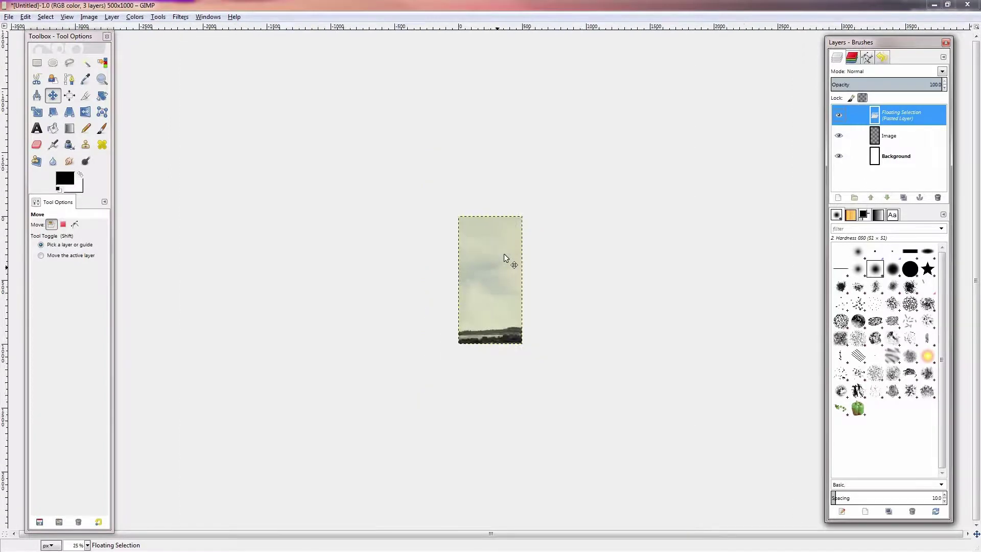
{"action": "scroll", "coordinate": [503, 253], "scroll_direction": "up", "scroll_amount": 2}
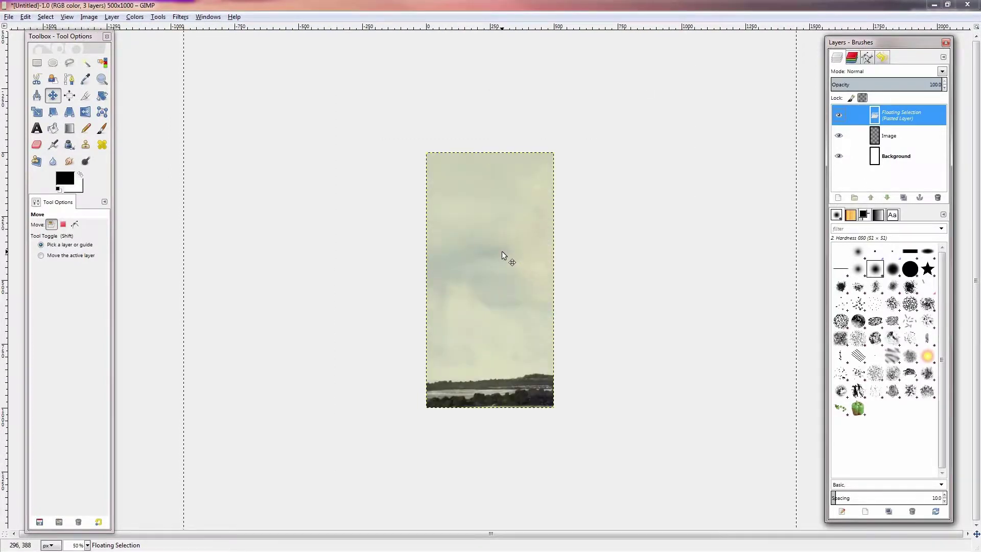
{"action": "scroll", "coordinate": [502, 251], "scroll_direction": "down", "scroll_amount": 1}
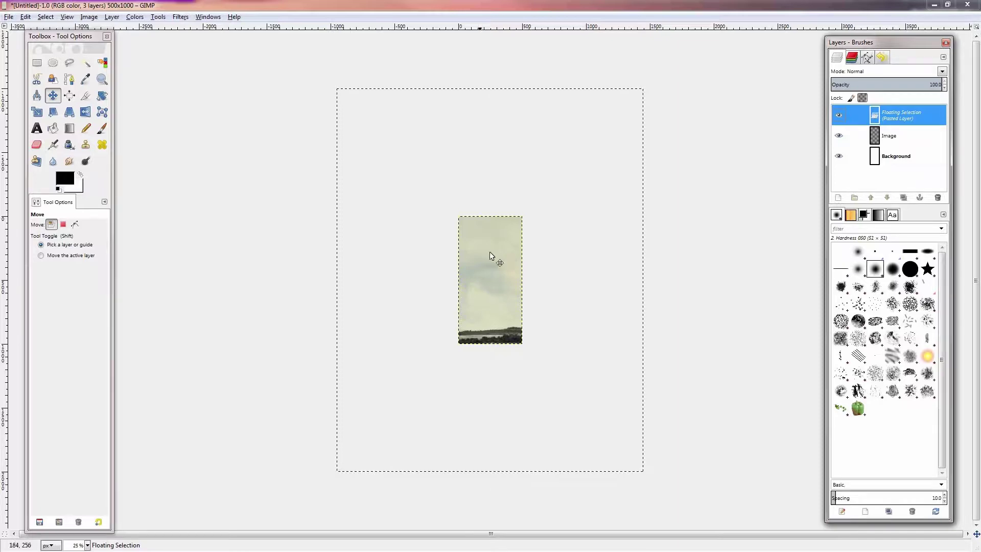
{"action": "key", "text": "Tab"}
{"action": "key", "text": "shift+s"}
{"action": "left_click", "coordinate": [479, 247]}
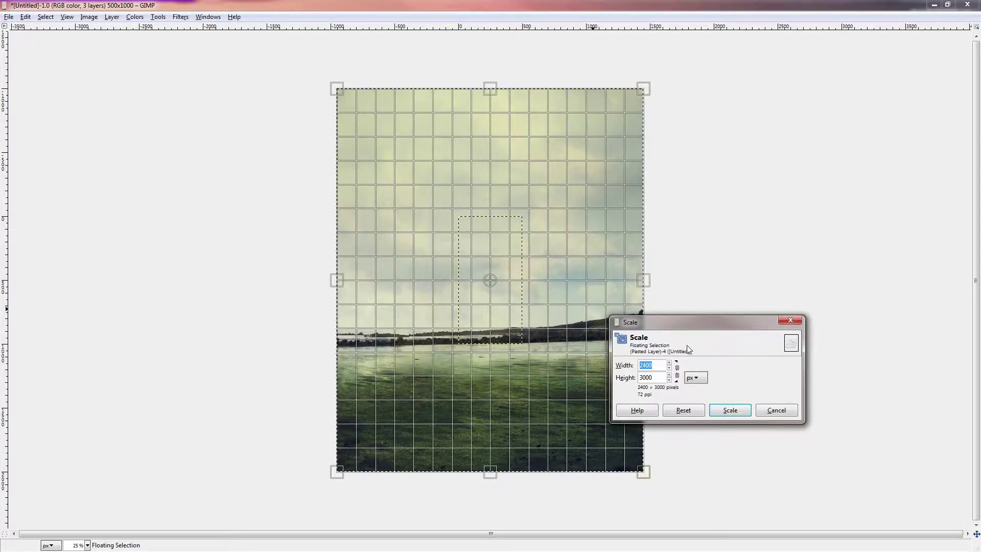
{"action": "left_click", "coordinate": [776, 411]}
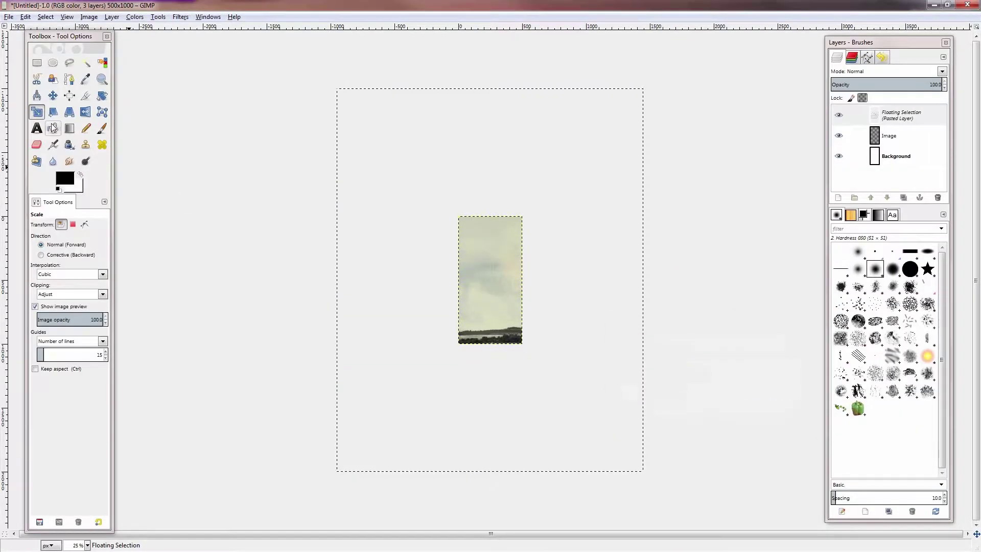
Use the Scale tool with linked proportions to shrink the pasted landscape to about 602 × 752 px and place it over the canvas.
{"action": "left_click", "coordinate": [39, 116]}
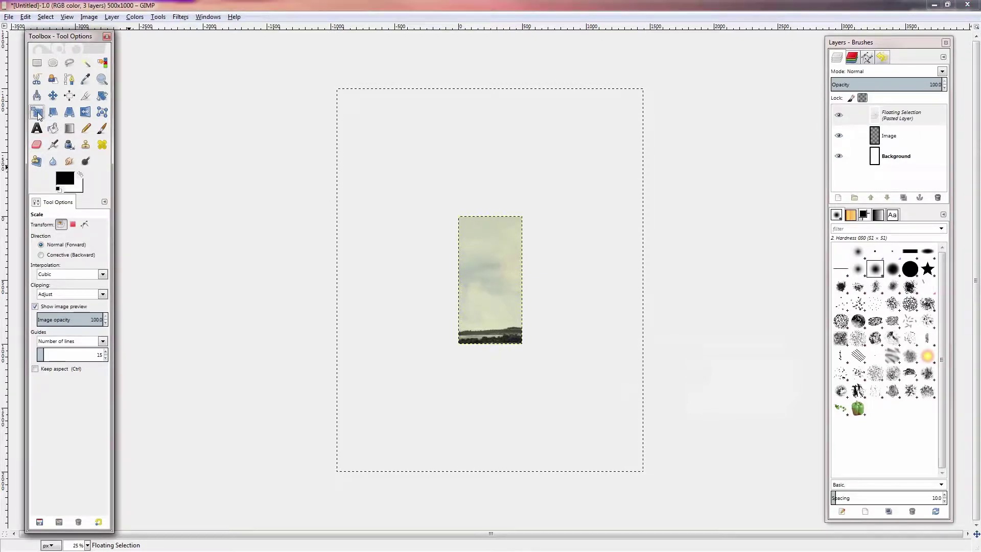
{"action": "key", "text": "Tab"}
{"action": "left_click", "coordinate": [492, 208]}
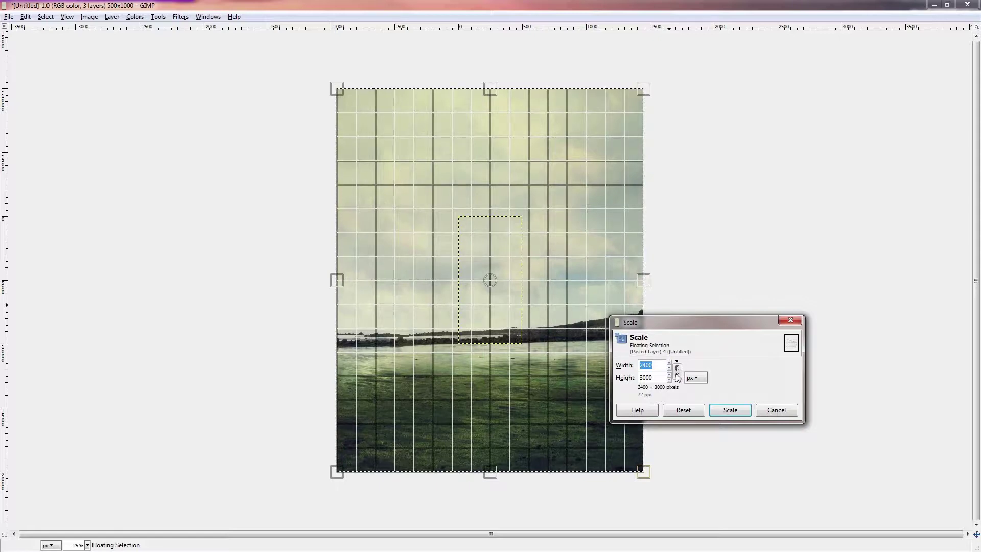
{"action": "left_click", "coordinate": [678, 373]}
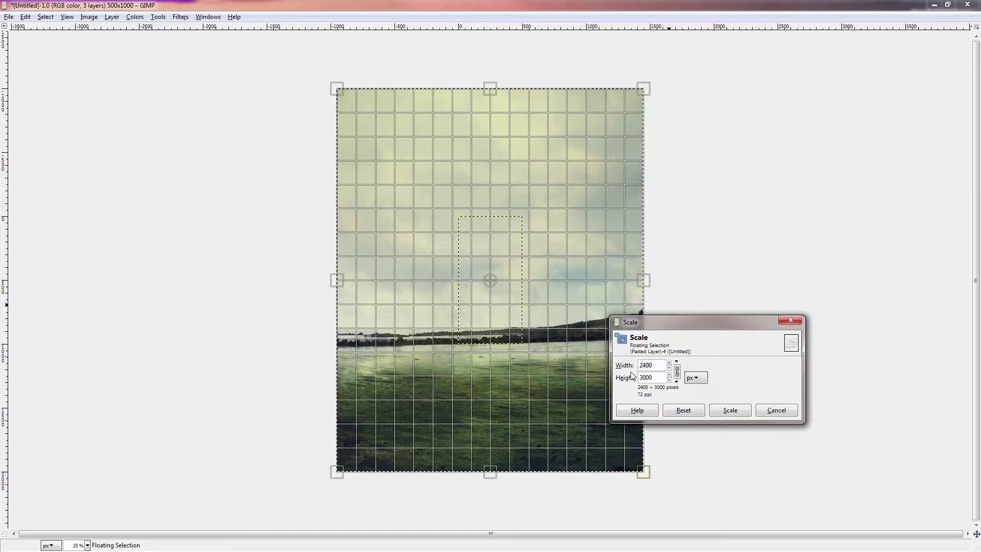
{"action": "key", "text": "Tab"}
{"action": "left_click_drag", "start_coordinate": [616, 111], "coordinate": [360, 380]}
{"action": "left_click_drag", "start_coordinate": [382, 421], "coordinate": [503, 263]}
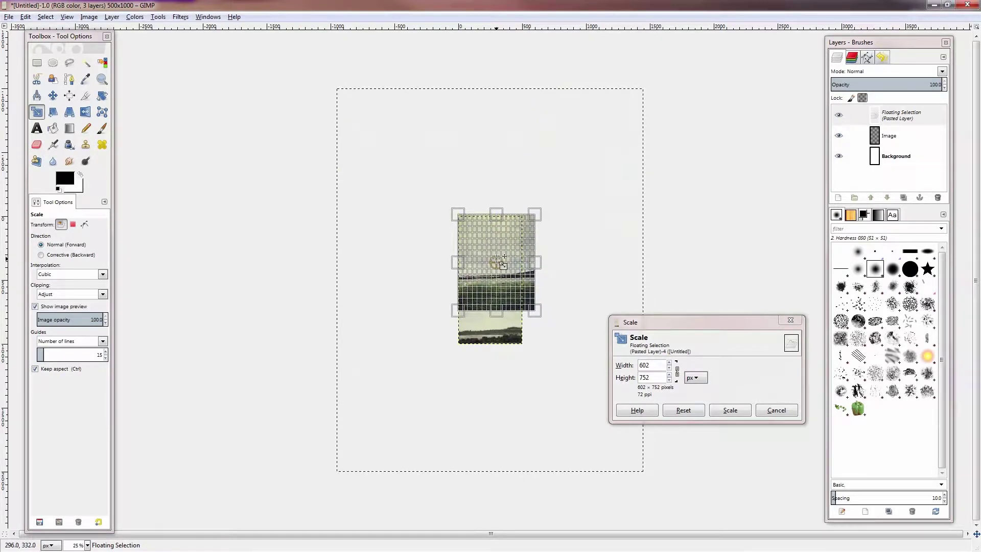
Shift the landscape preview slightly and scale it down to about 512 × 640 px to match the canvas width.
{"action": "key", "text": "1"}
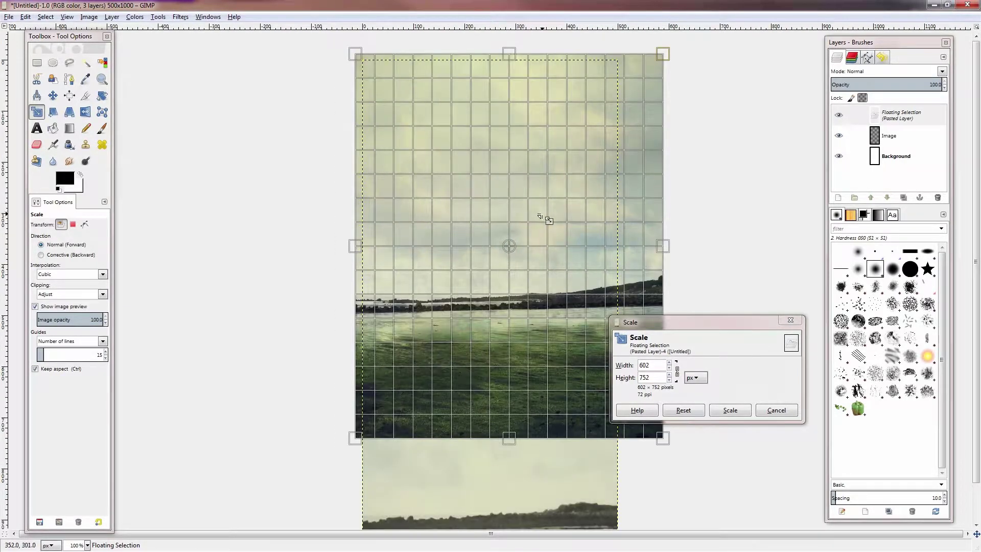
{"action": "left_click_drag", "start_coordinate": [509, 246], "coordinate": [514, 248]}
{"action": "left_click_drag", "start_coordinate": [660, 443], "coordinate": [606, 389]}
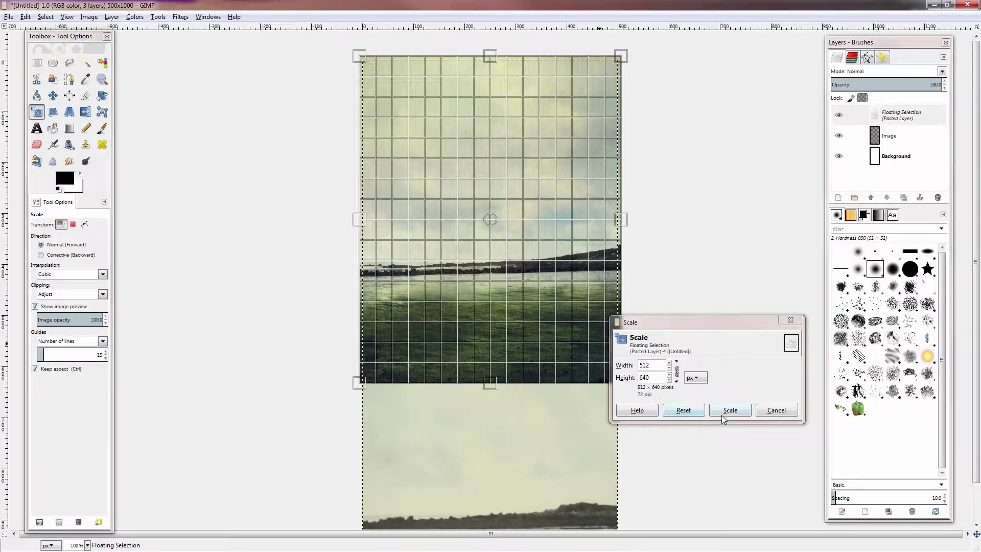
Move the landscape preview flush with the canvas top, scale it to about 509 × 636 px and apply the scaling.
{"action": "left_click_drag", "start_coordinate": [577, 176], "coordinate": [594, 111]}
{"action": "scroll", "coordinate": [541, 230], "scroll_direction": "down", "scroll_amount": 2}
{"action": "scroll", "coordinate": [543, 231], "scroll_direction": "up", "scroll_amount": 2}
{"action": "left_click_drag", "start_coordinate": [543, 231], "coordinate": [570, 191]}
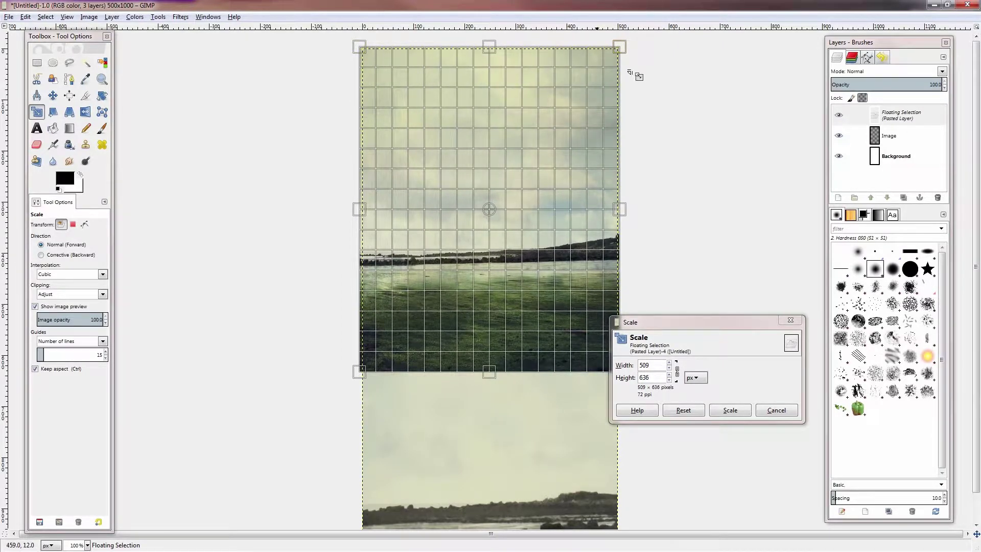
{"action": "left_click_drag", "start_coordinate": [594, 57], "coordinate": [595, 59]}
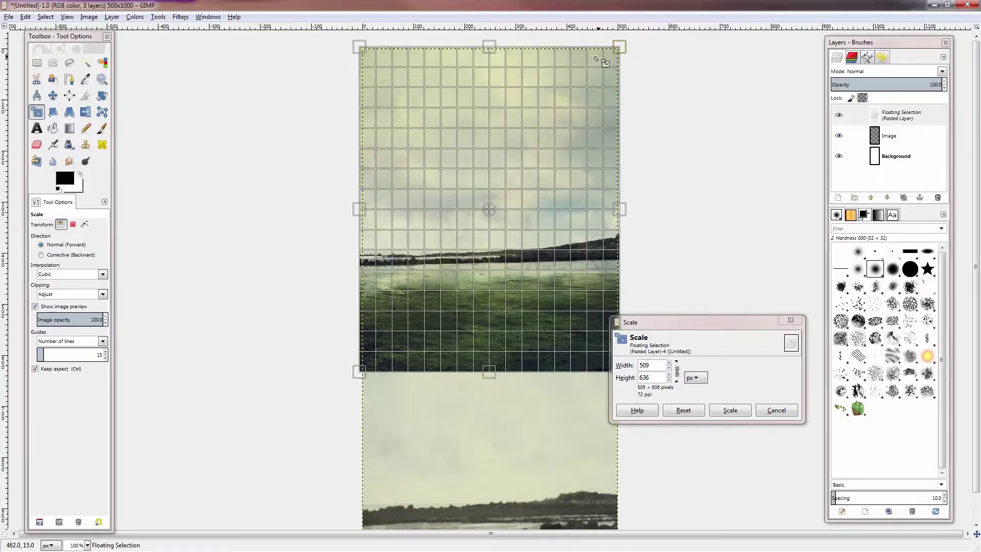
{"action": "left_click", "coordinate": [728, 412]}
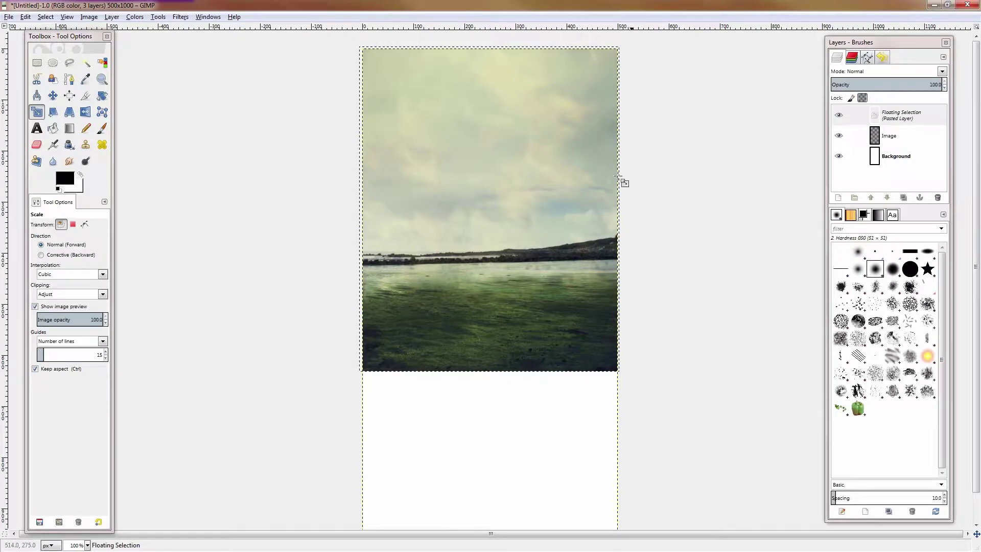
Anchor the floating landscape onto the Image layer using Rectangle Select, then select the Background layer.
{"action": "key", "text": "r"}
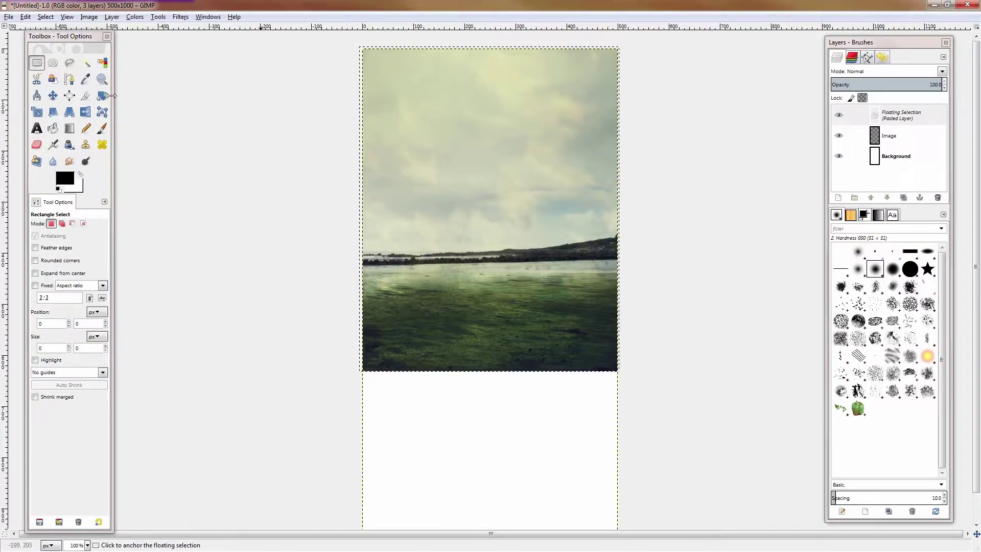
{"action": "left_click", "coordinate": [685, 232]}
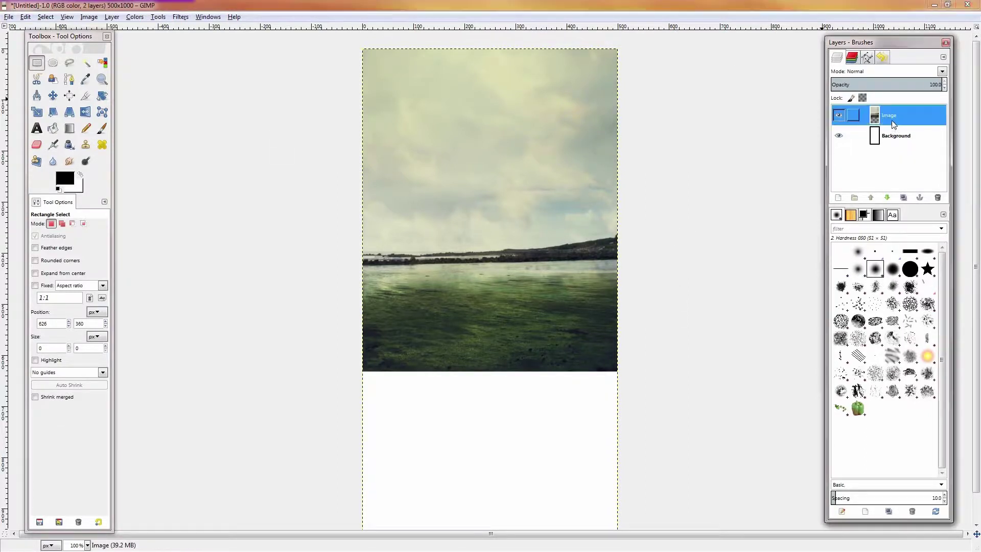
{"action": "left_click", "coordinate": [896, 135]}
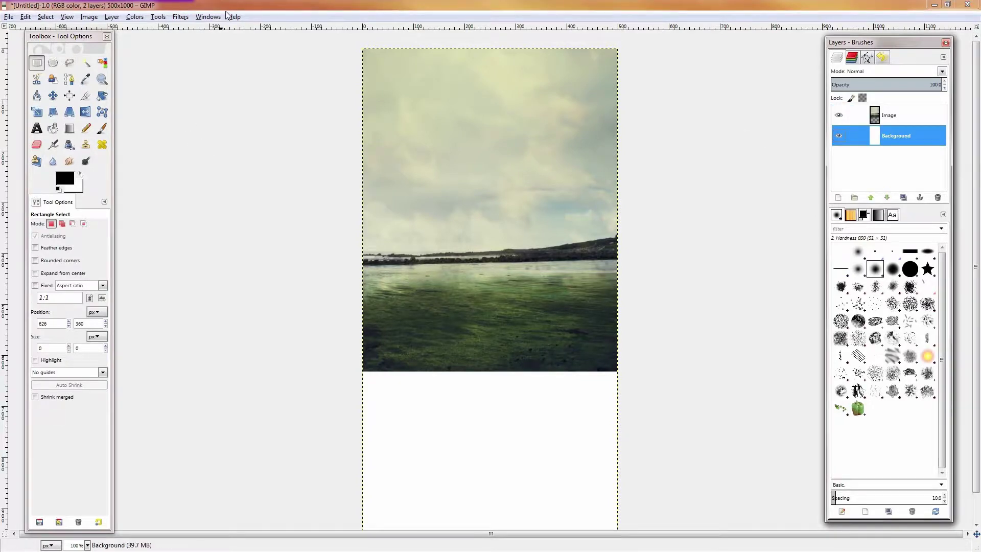
Crop the canvas to 500 × 628 px, keeping the landscape and removing the blank area below it.
{"action": "scroll", "coordinate": [486, 214], "scroll_direction": "up", "scroll_amount": 1}
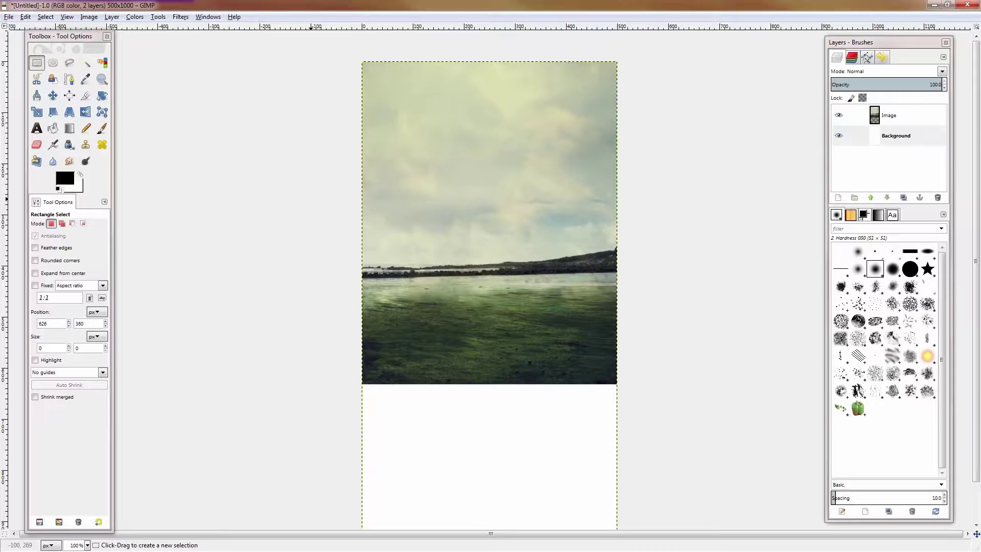
{"action": "key", "text": "shift+c"}
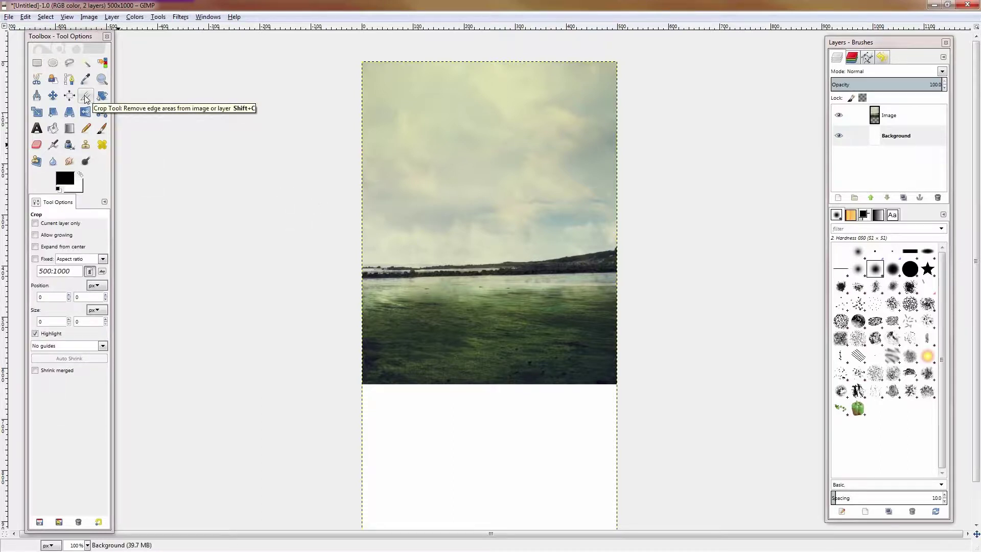
{"action": "left_click", "coordinate": [356, 53]}
{"action": "left_click_drag", "start_coordinate": [356, 53], "coordinate": [653, 386]}
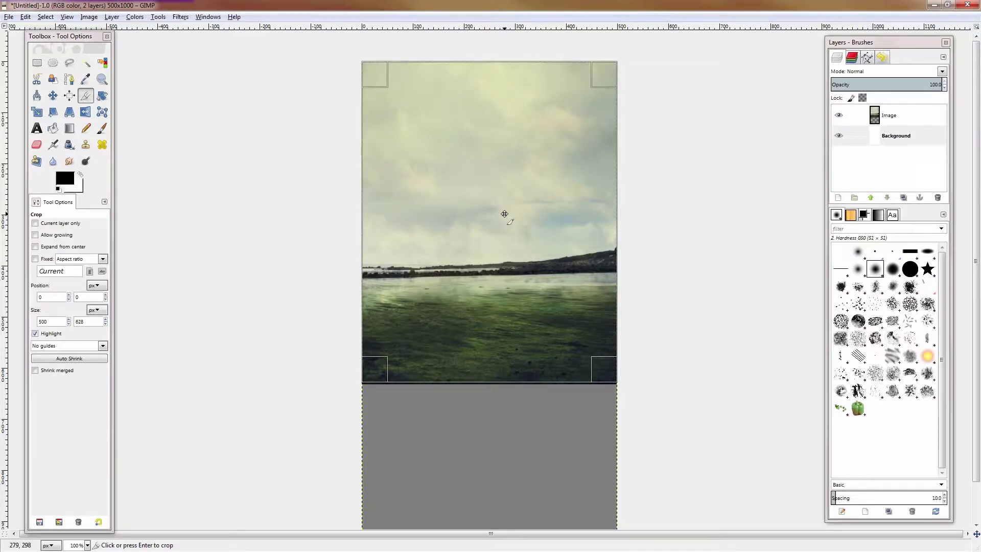
{"action": "left_click", "coordinate": [504, 214]}
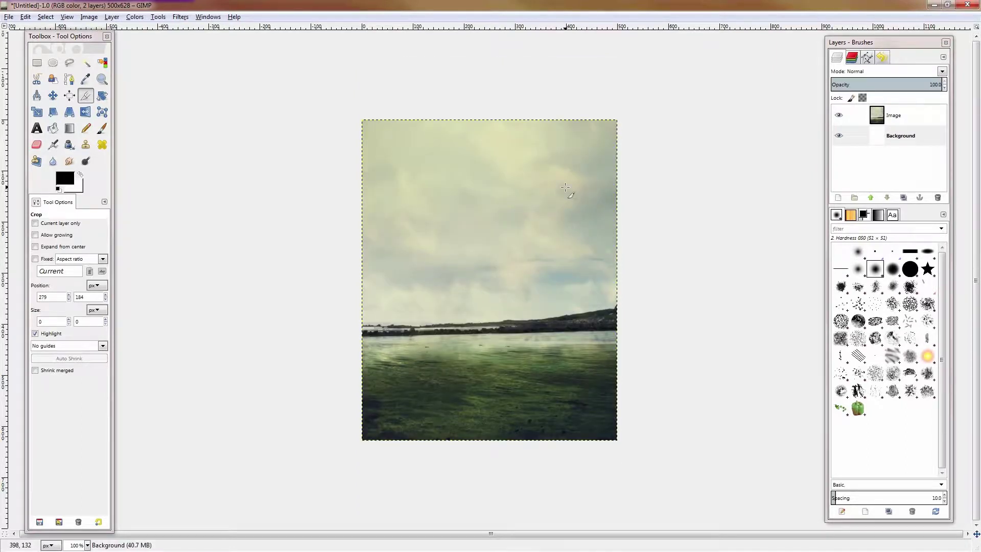
Make the Image layer the active layer.
{"action": "left_click", "coordinate": [896, 136]}
{"action": "left_click", "coordinate": [898, 121]}
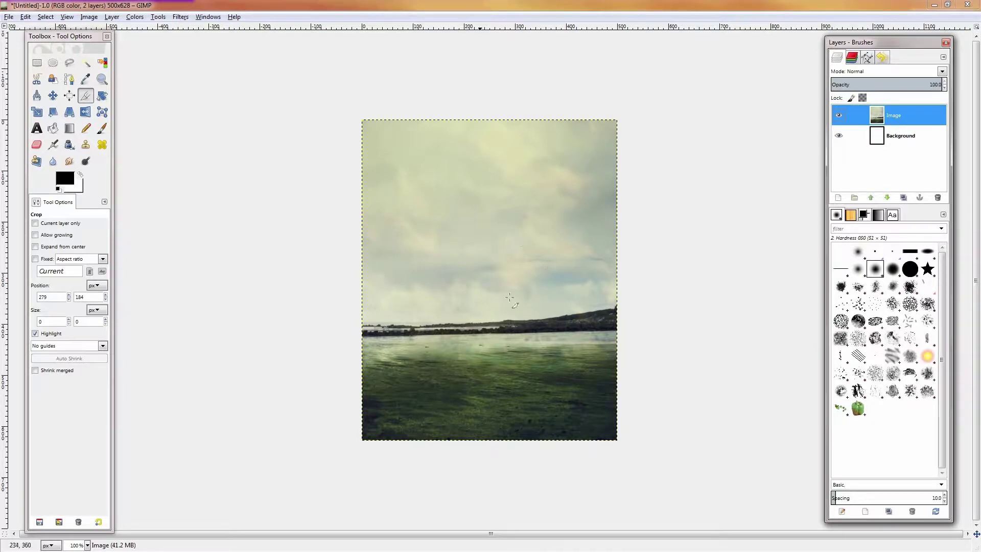
{"action": "key", "text": "plus"}
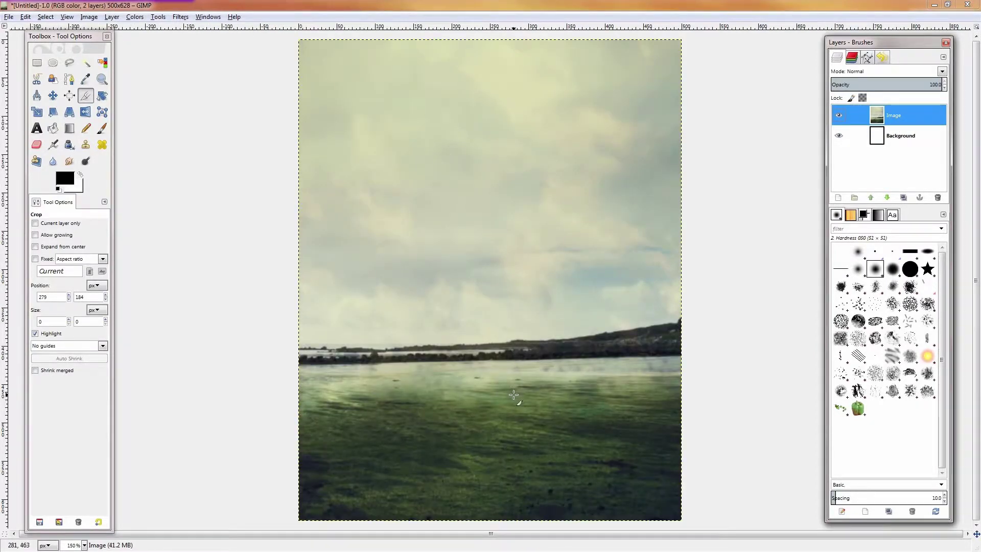
{"action": "key", "text": "minus"}
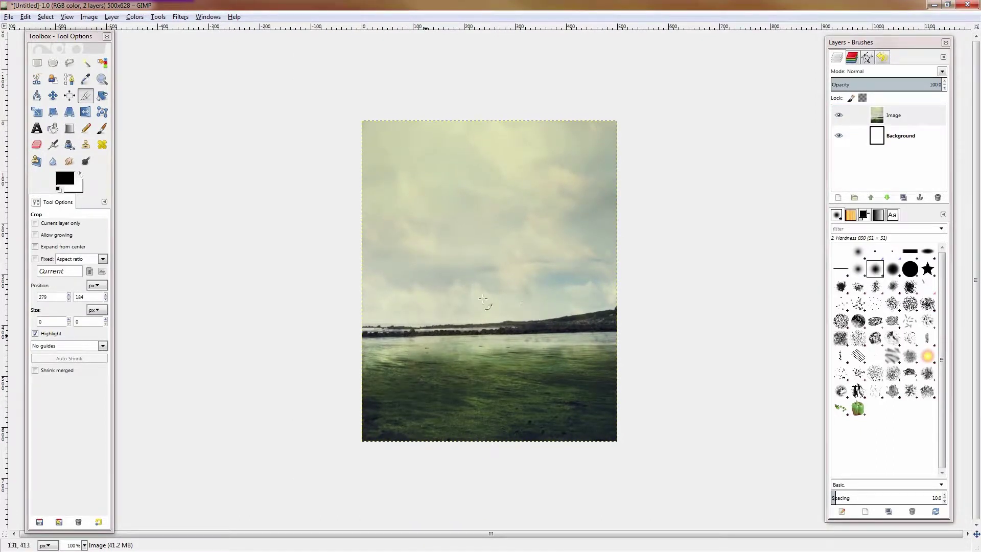
{"action": "left_click", "coordinate": [179, 18]}
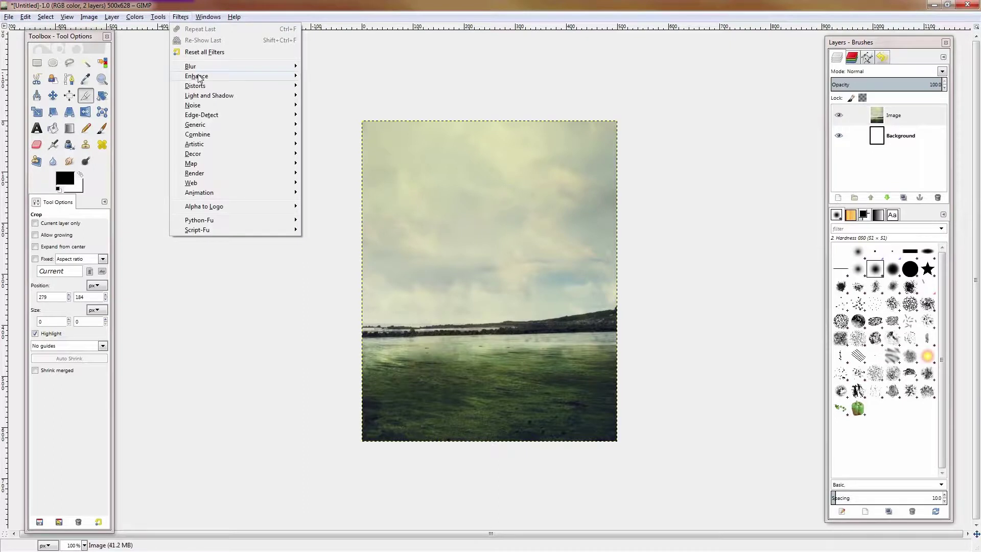
{"action": "mouse_move", "coordinate": [245, 76]}
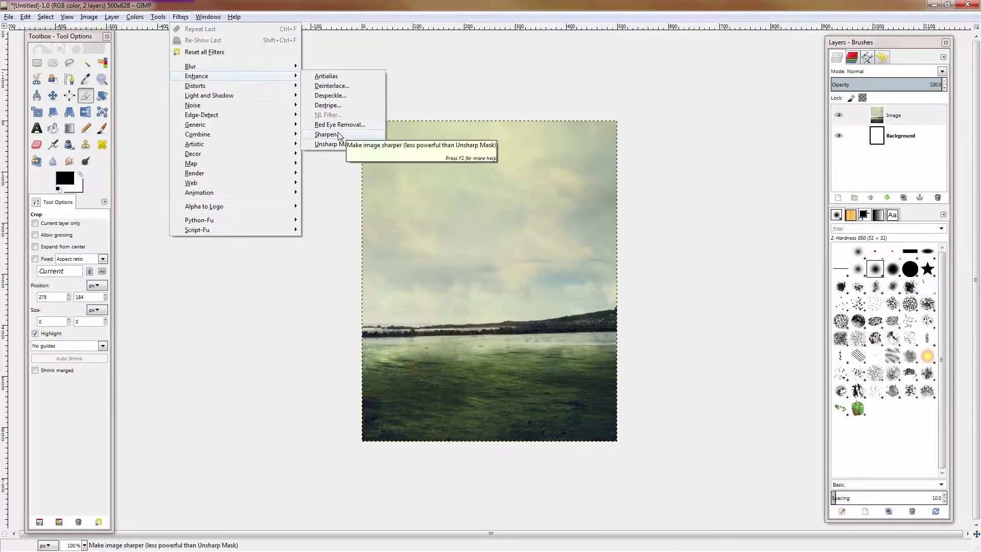
{"action": "left_click", "coordinate": [463, 54]}
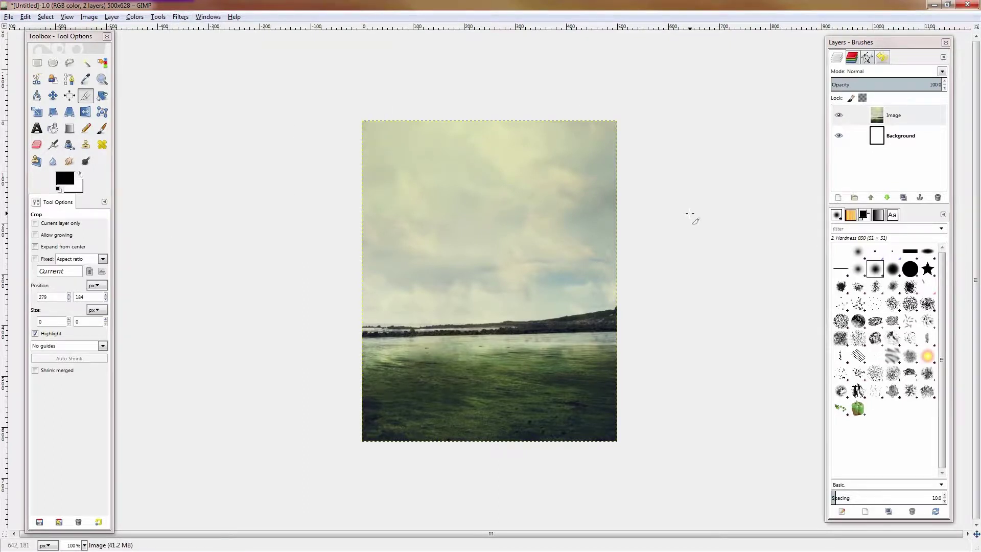
{"action": "left_click", "coordinate": [37, 63]}
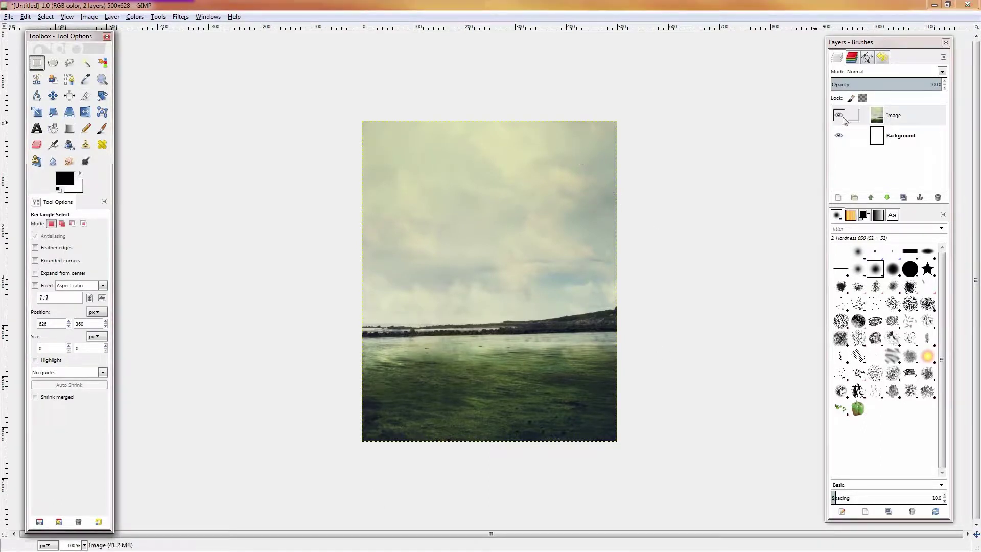
{"action": "left_click", "coordinate": [885, 122]}
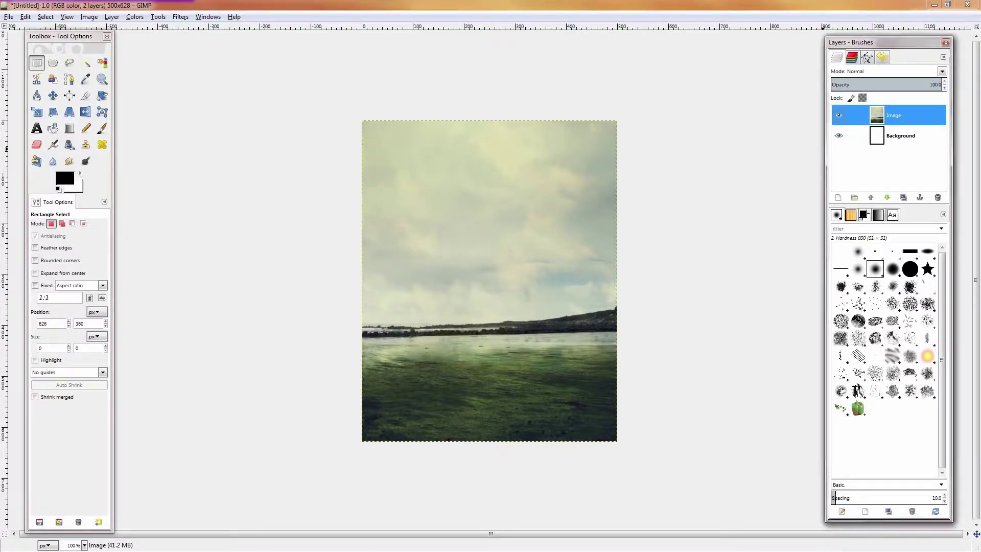
{"action": "key", "text": "alt+Tab"}
{"action": "key", "text": "alt+Tab"}
{"action": "key", "text": "alt+Tab"}
{"action": "key", "text": "Escape"}
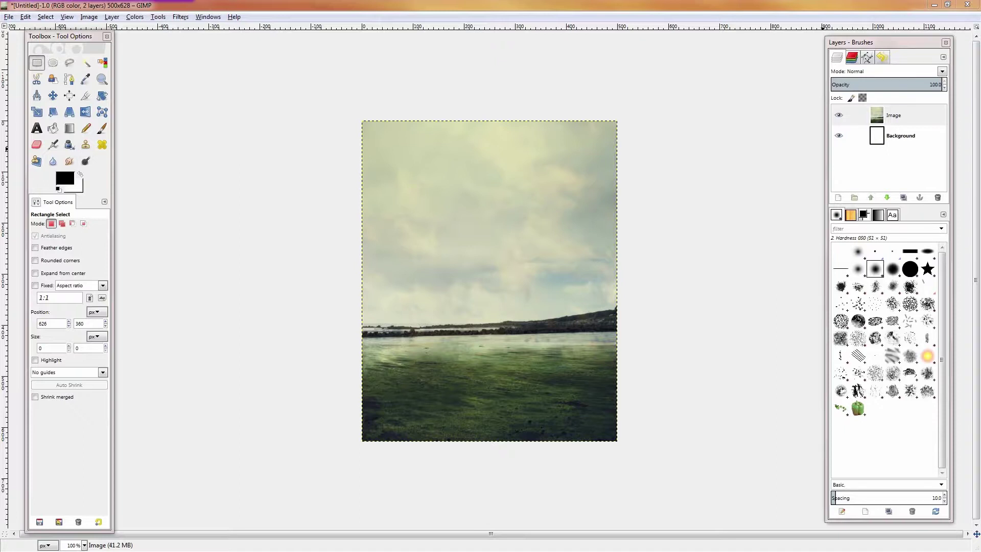
{"action": "left_click", "coordinate": [903, 119]}
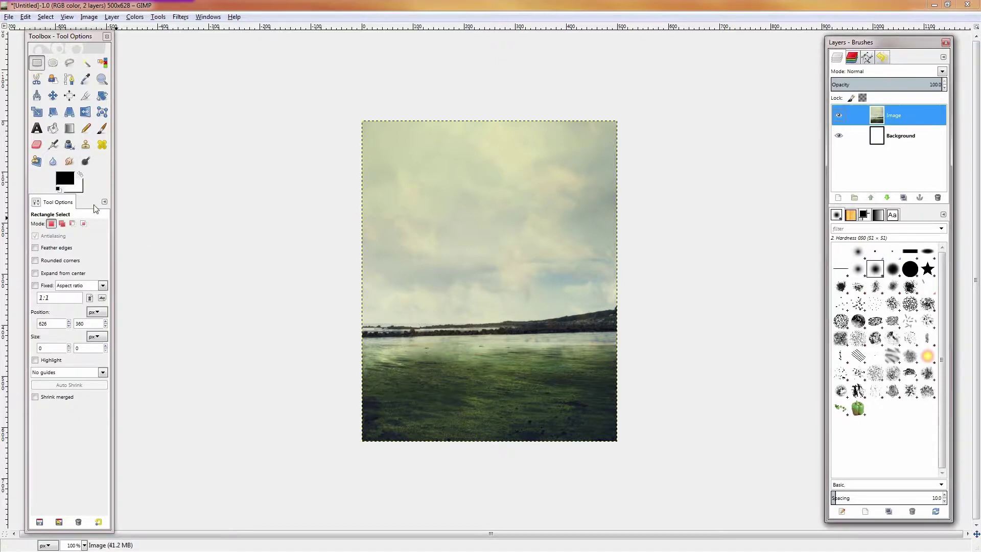
{"action": "left_click", "coordinate": [228, 155]}
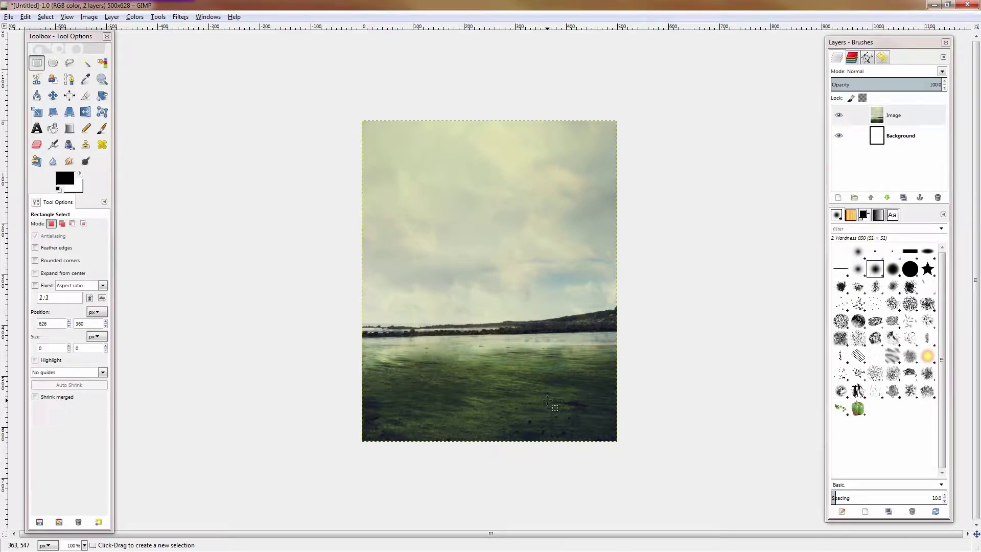
Start a text layer in the upper sky and paste the quote line "You'll never understand the meaning of true love".
{"action": "key", "text": "t"}
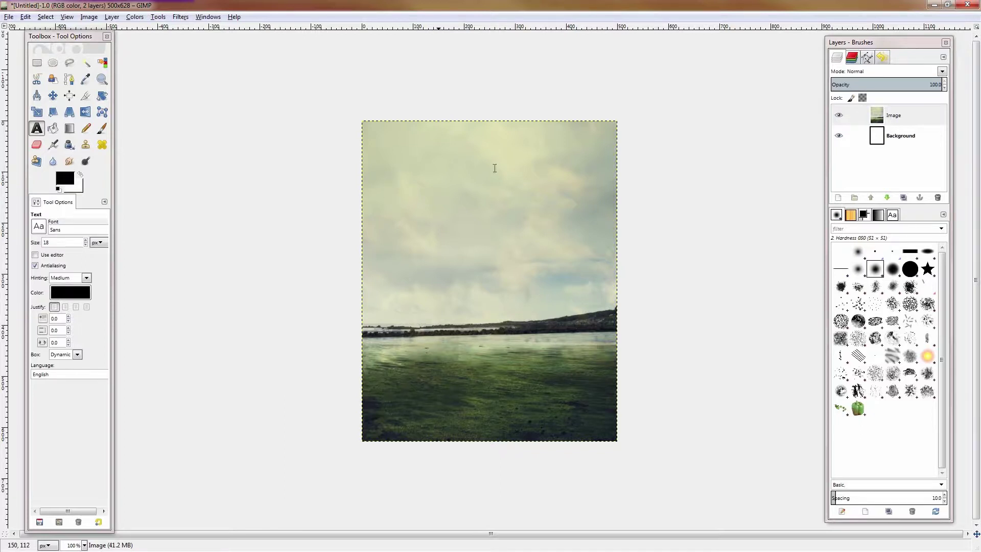
{"action": "left_click", "coordinate": [395, 172]}
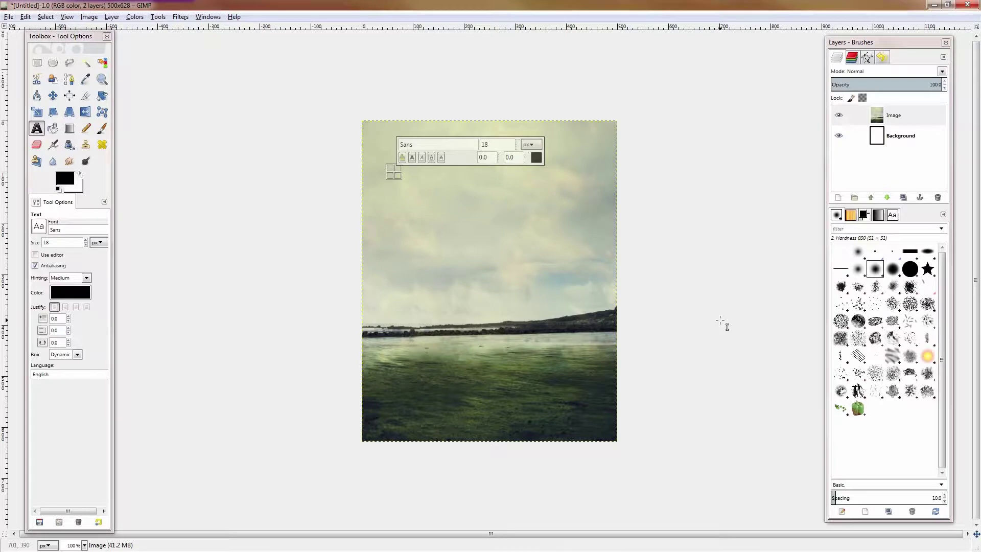
{"action": "key", "text": "ctrl+v"}
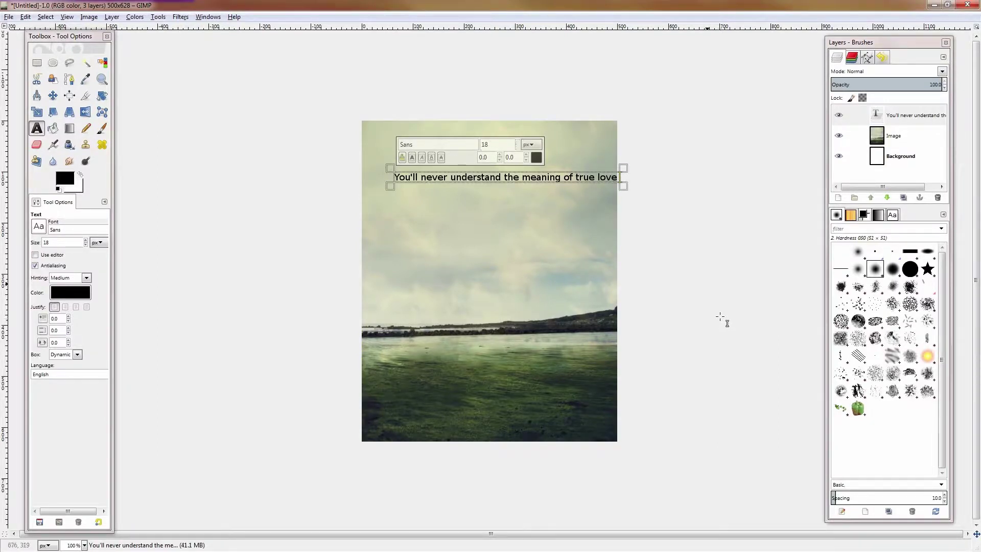
Select the whole quote line, try fonts from the start of the font list and set it to Abraham Lincoln.
{"action": "triple_click", "coordinate": [483, 174]}
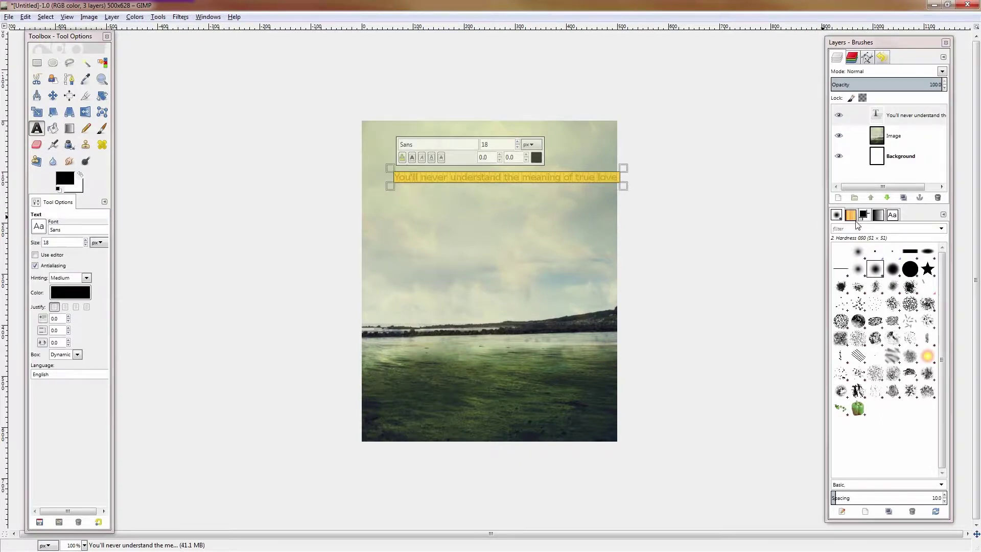
{"action": "left_click", "coordinate": [891, 215]}
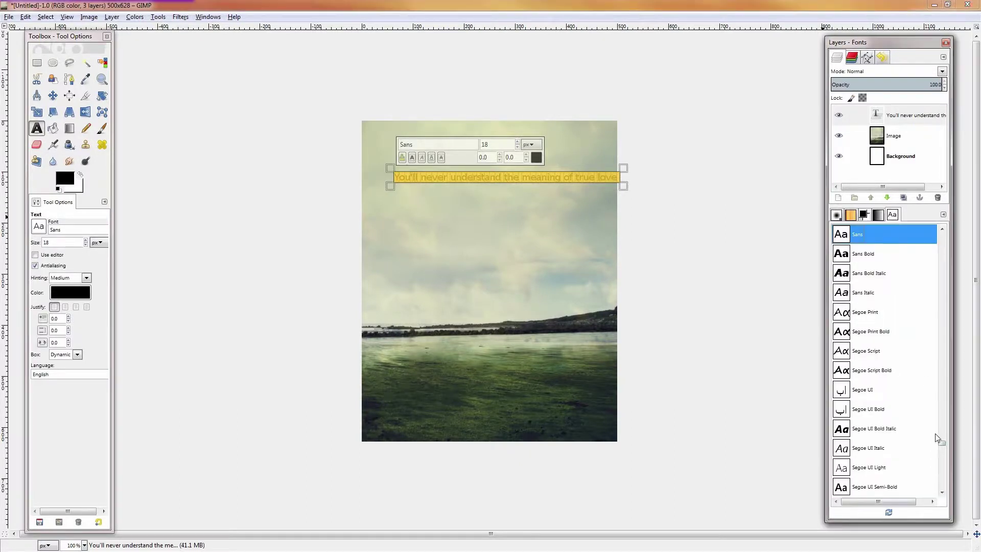
{"action": "left_click_drag", "start_coordinate": [939, 440], "coordinate": [942, 220]}
{"action": "left_click", "coordinate": [883, 239]}
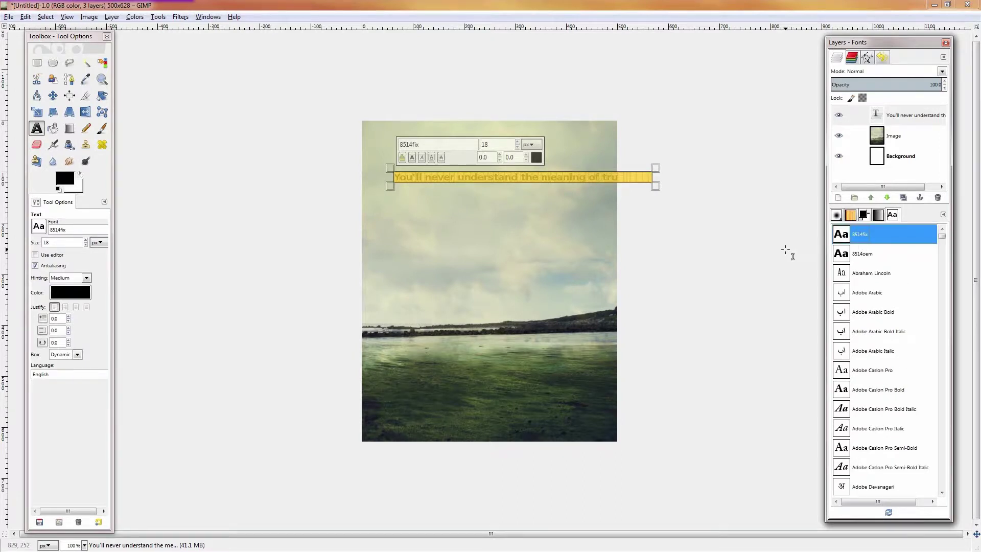
{"action": "key", "text": "Down"}
{"action": "key", "text": "Down"}
{"action": "key", "text": "Down"}
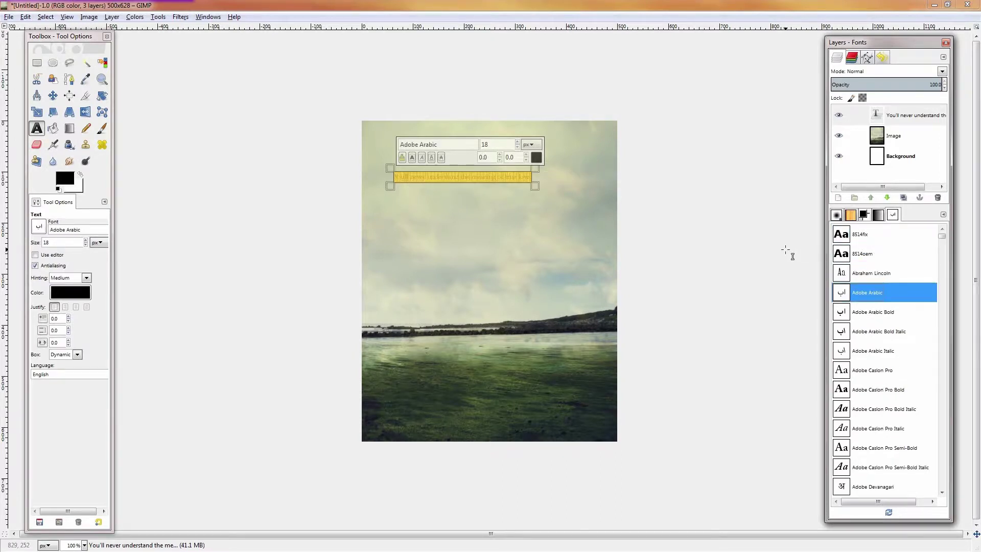
{"action": "key", "text": "Up"}
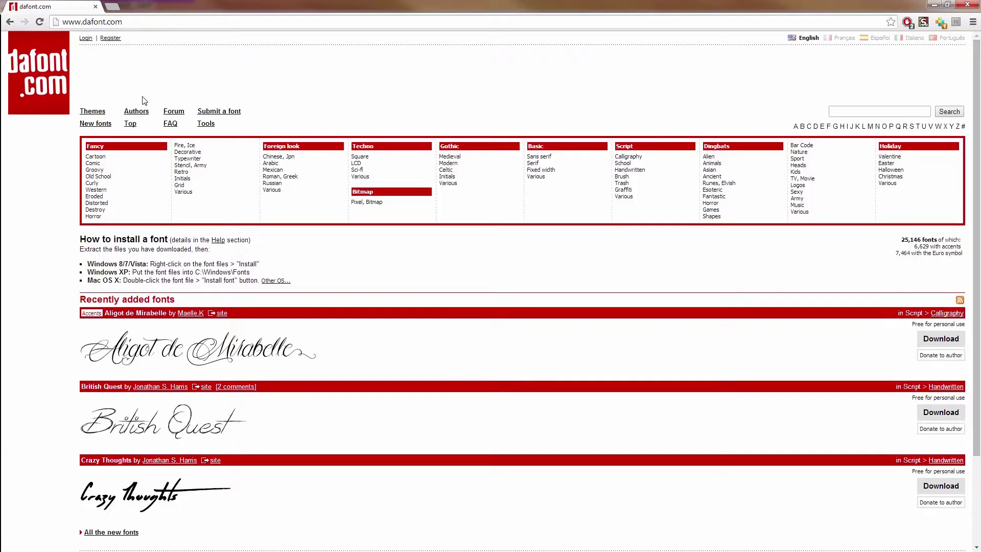
Switch to dafont.com in the browser, search the font library for "thin" and examine the resulting font previews.
{"action": "scroll", "coordinate": [645, 295], "scroll_direction": "down", "scroll_amount": 2}
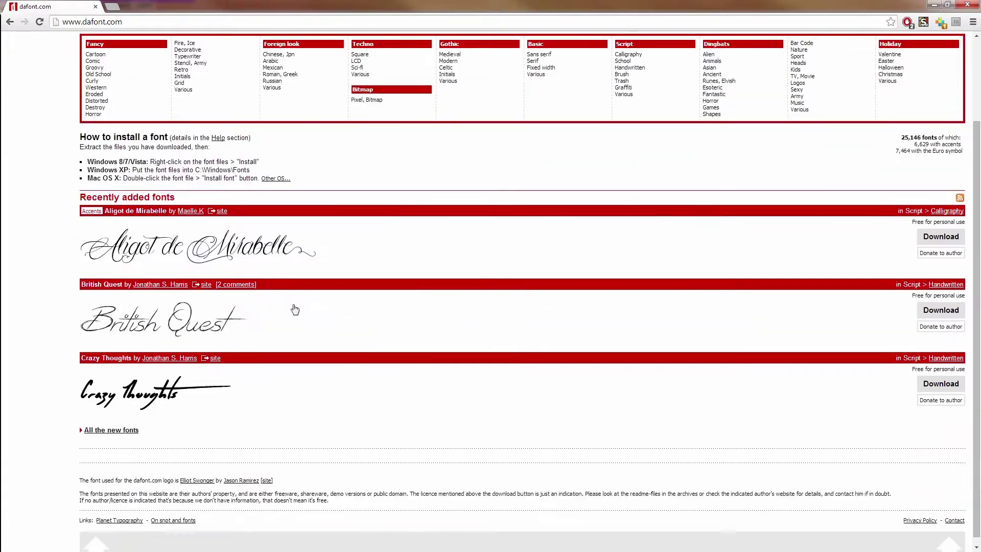
{"action": "scroll", "coordinate": [223, 271], "scroll_direction": "up", "scroll_amount": 2}
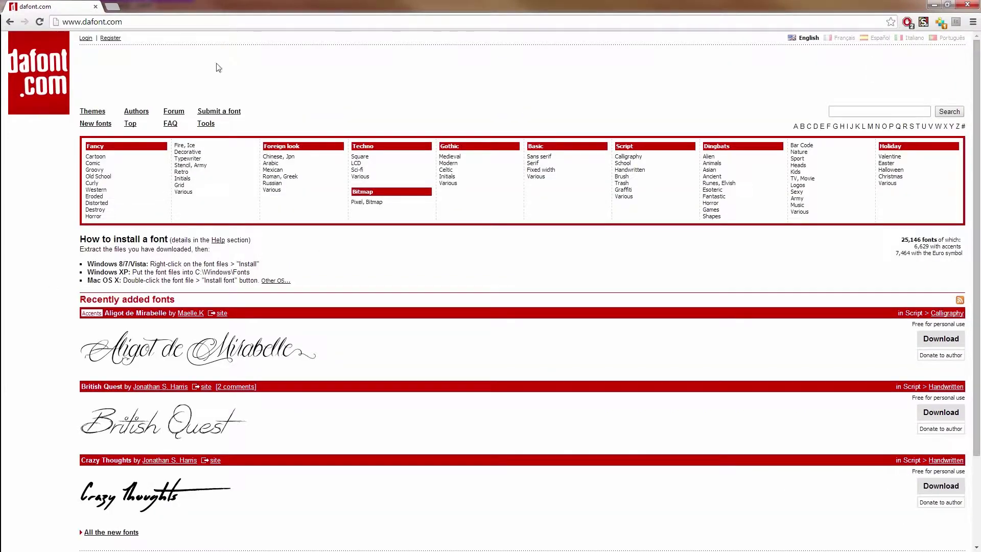
{"action": "left_click", "coordinate": [891, 110]}
{"action": "type", "text": "thin"}
{"action": "key", "text": "Return"}
{"action": "scroll", "coordinate": [569, 397], "scroll_direction": "down", "scroll_amount": 1}
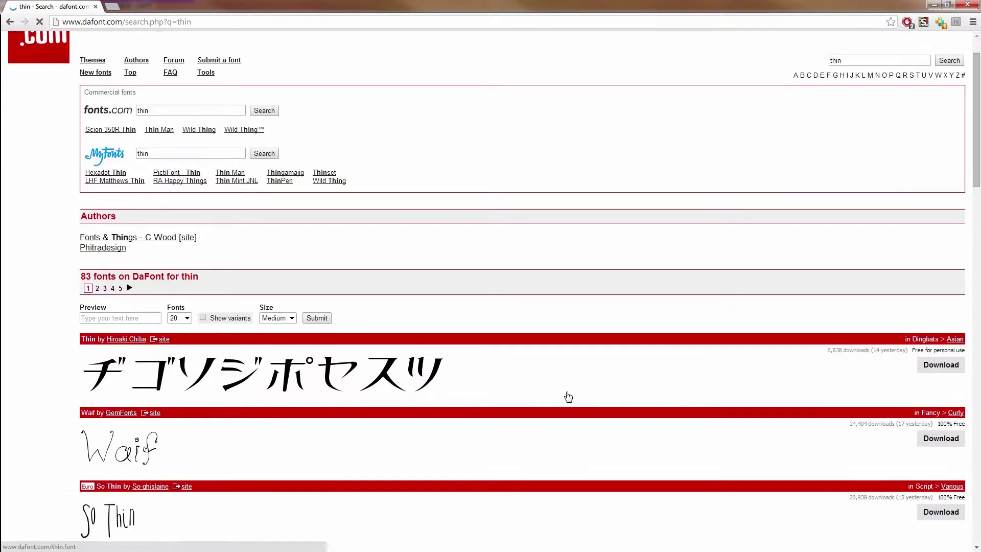
{"action": "scroll", "coordinate": [568, 396], "scroll_direction": "down", "scroll_amount": 9}
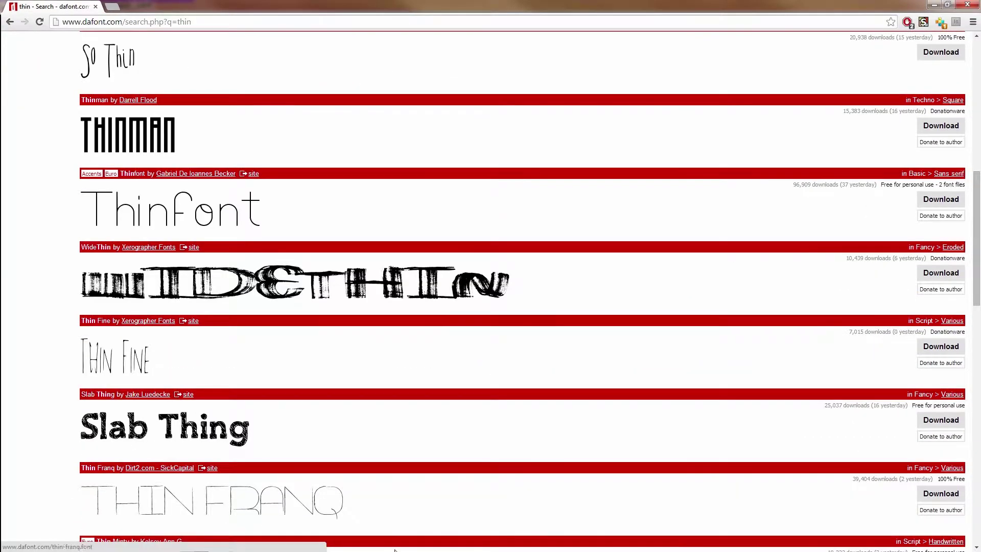
{"action": "scroll", "coordinate": [490, 320], "scroll_direction": "down", "scroll_amount": 8}
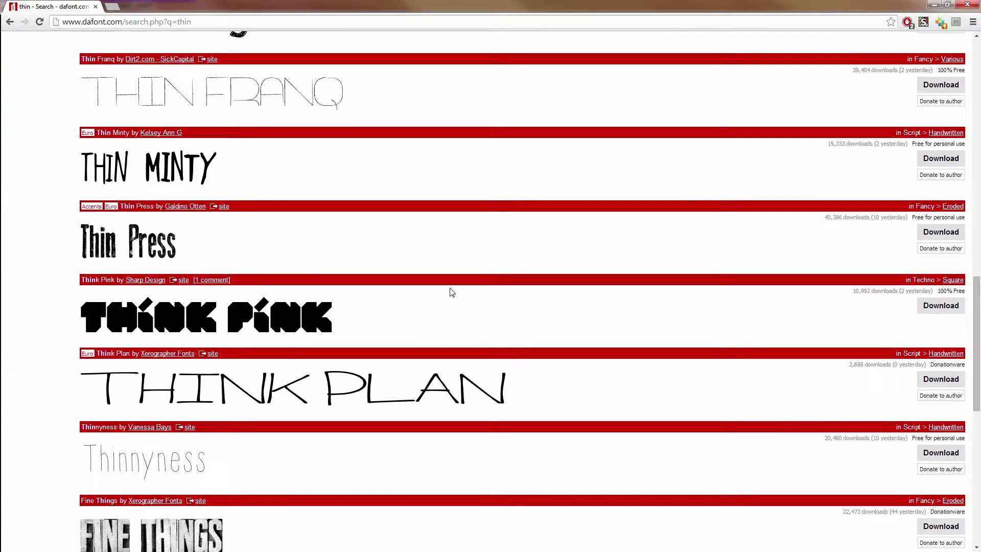
{"action": "scroll", "coordinate": [598, 379], "scroll_direction": "up", "scroll_amount": 18}
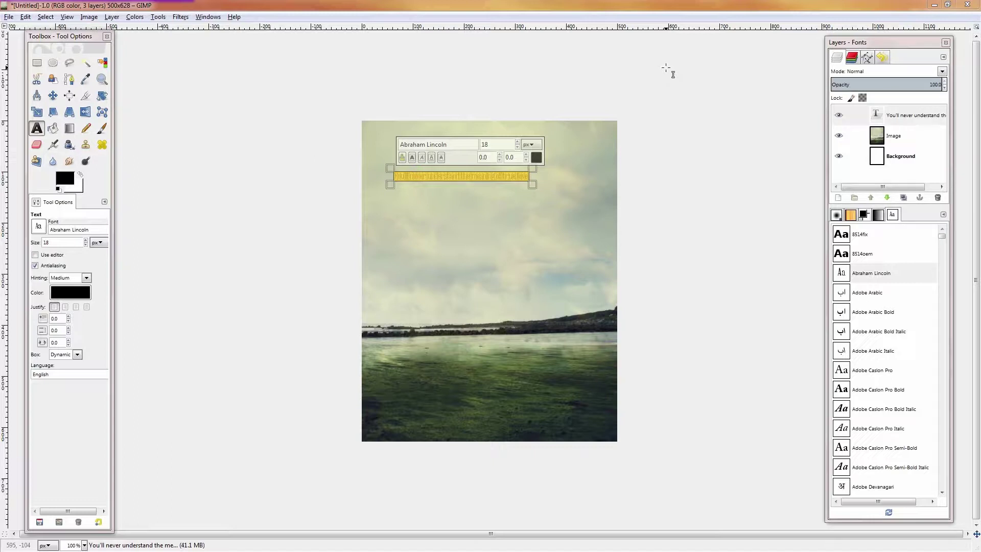
Enlarge the selected quote line in the Abraham Lincoln font to 72 px.
{"action": "left_click", "coordinate": [867, 274]}
{"action": "scroll", "coordinate": [489, 145], "scroll_direction": "up", "scroll_amount": 6}
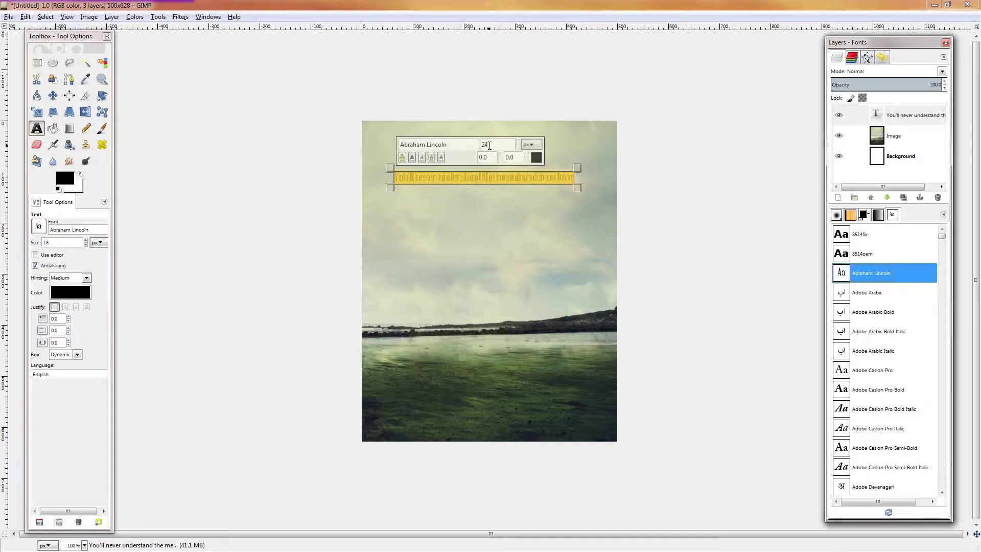
{"action": "scroll", "coordinate": [489, 145], "scroll_direction": "down", "scroll_amount": 4}
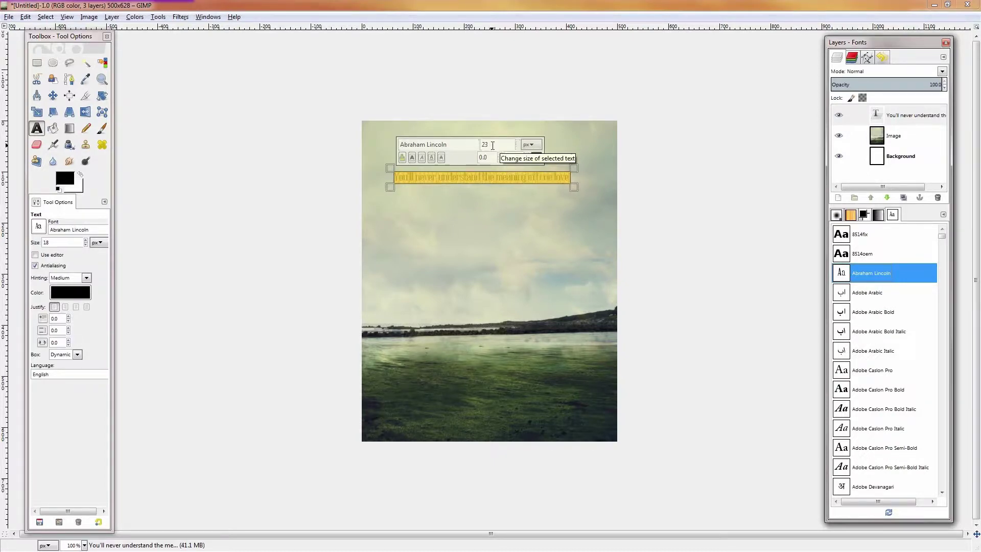
{"action": "scroll", "coordinate": [492, 145], "scroll_direction": "up", "scroll_amount": 4}
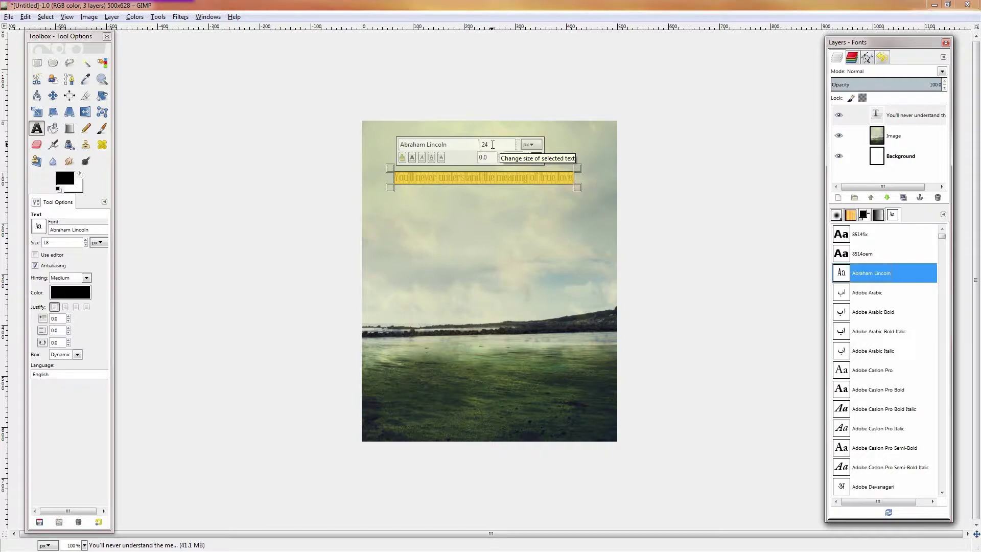
{"action": "scroll", "coordinate": [492, 145], "scroll_direction": "up", "scroll_amount": 3}
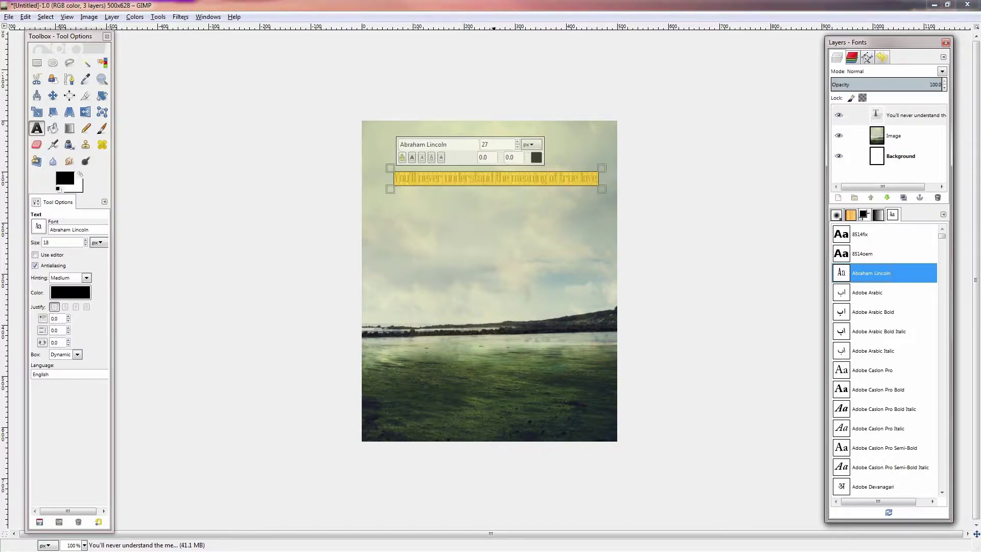
{"action": "scroll", "coordinate": [497, 146], "scroll_direction": "up", "scroll_amount": 4}
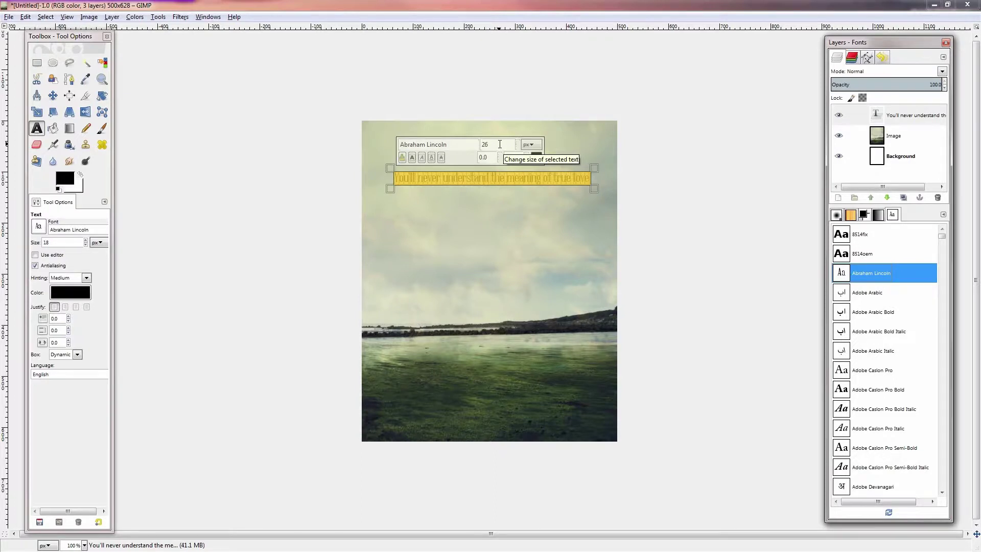
{"action": "scroll", "coordinate": [499, 145], "scroll_direction": "up", "scroll_amount": 20}
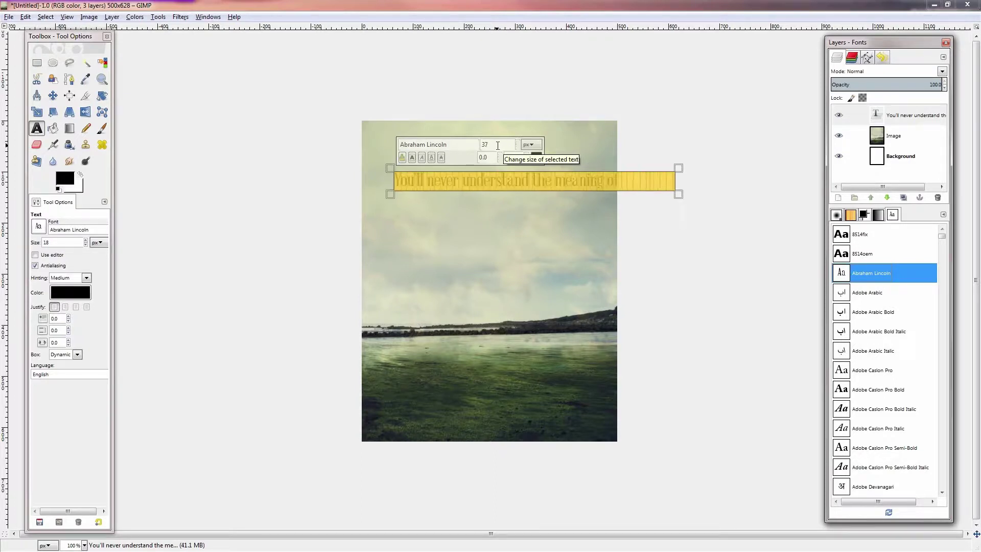
{"action": "scroll", "coordinate": [498, 145], "scroll_direction": "up", "scroll_amount": 20}
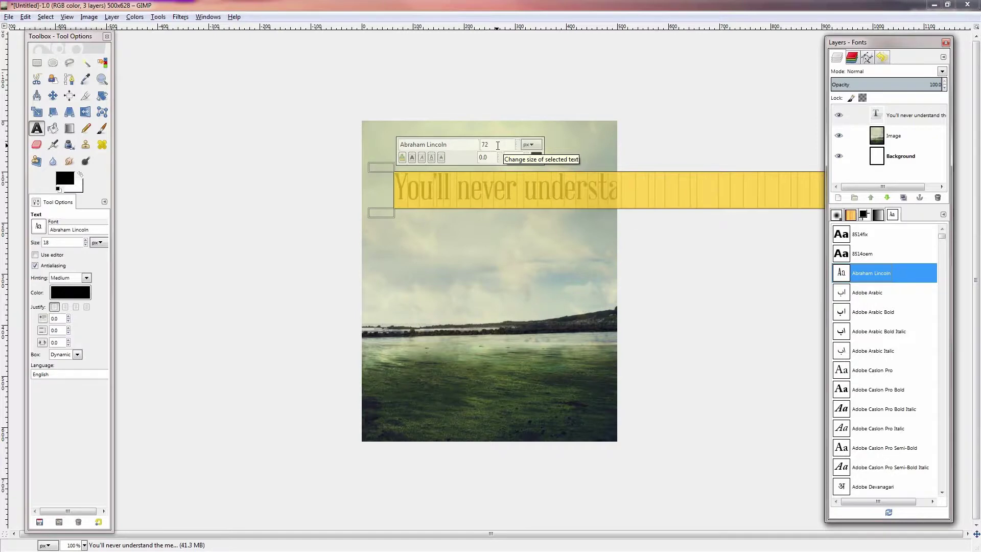
Try the fonts following Abraham Lincoln in the font list and set the quote to Adobe Caslon Pro Bold Italic.
{"action": "left_click", "coordinate": [864, 294]}
{"action": "left_click", "coordinate": [868, 278]}
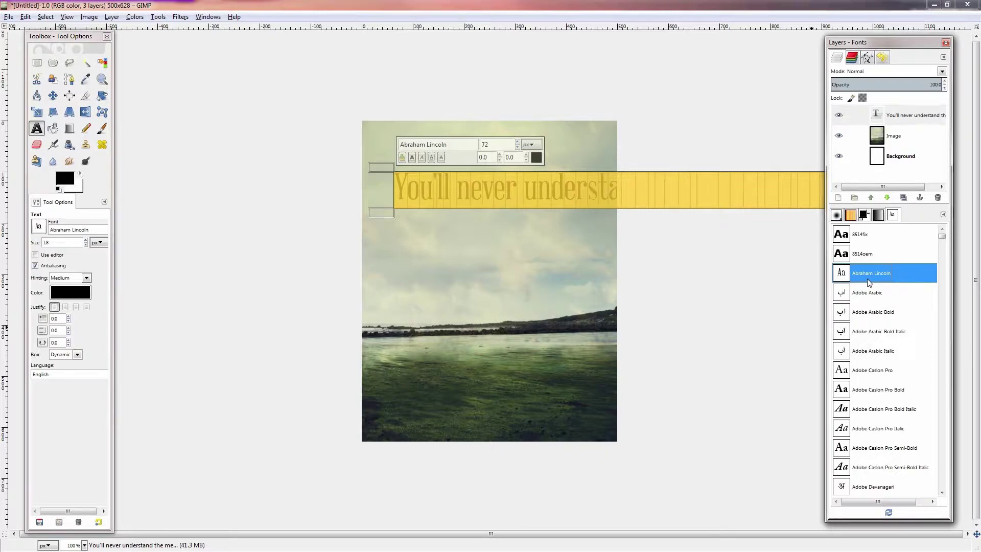
{"action": "key", "text": "Down"}
{"action": "key", "text": "Down"}
{"action": "key", "text": "Down"}
{"action": "key", "text": "Down"}
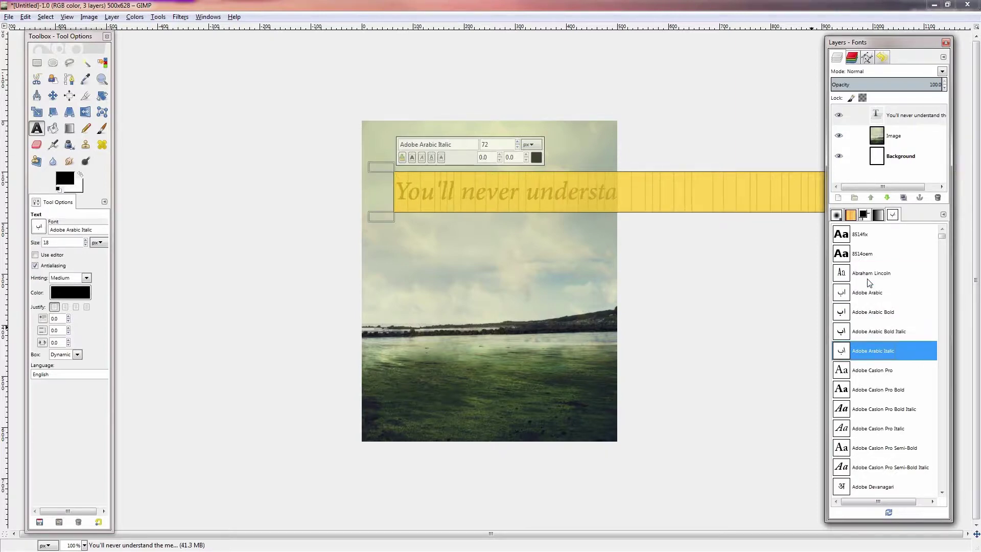
{"action": "key", "text": "Down"}
{"action": "key", "text": "Down"}
{"action": "key", "text": "Down"}
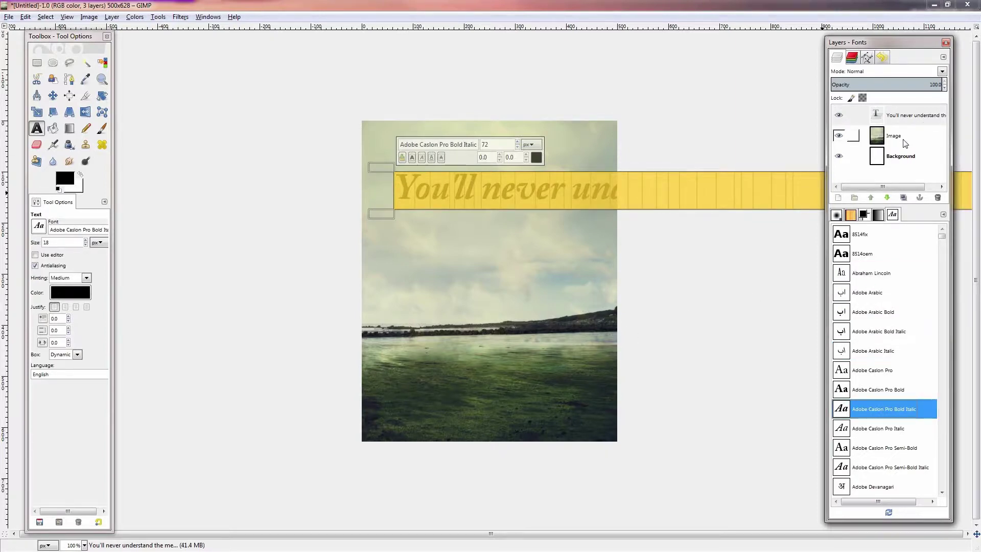
Select the whole quote, reduce its size to 40 px and set its justification to centered.
{"action": "left_click", "coordinate": [415, 189]}
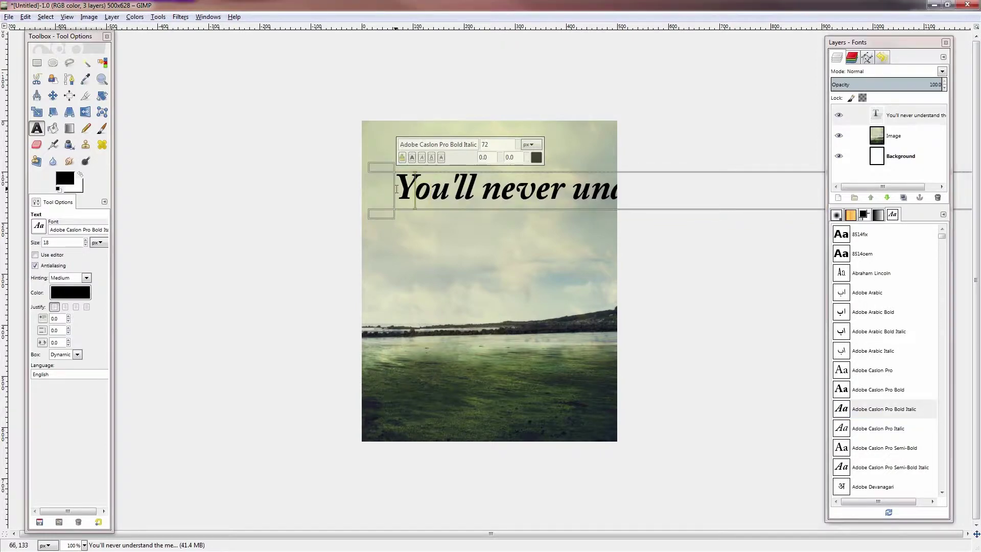
{"action": "key", "text": "ctrl+a"}
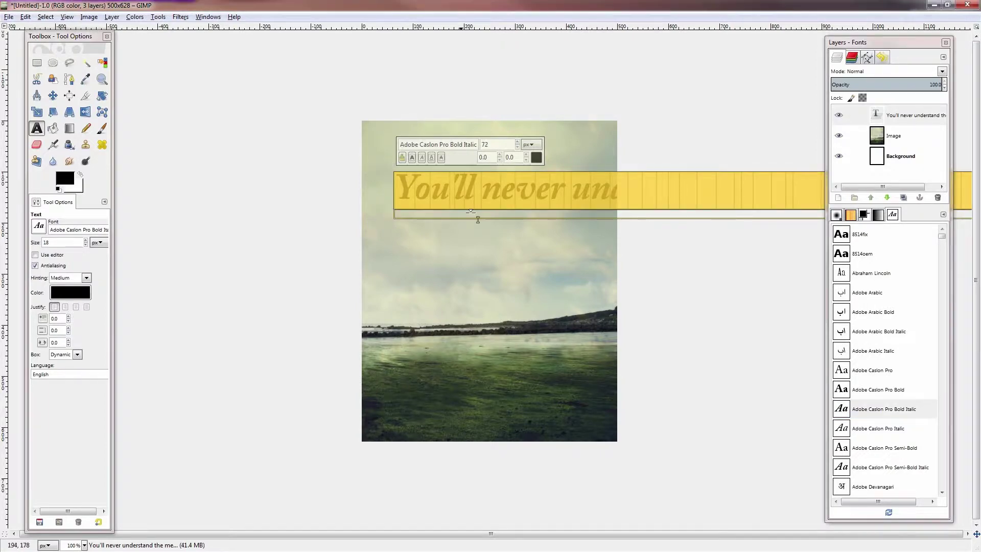
{"action": "scroll", "coordinate": [493, 146], "scroll_direction": "down", "scroll_amount": 20}
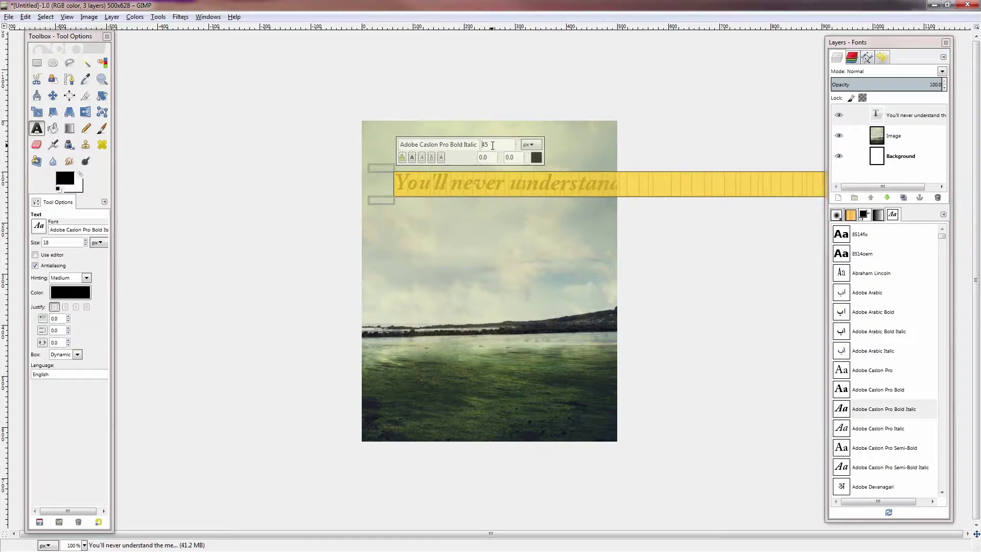
{"action": "scroll", "coordinate": [493, 145], "scroll_direction": "down", "scroll_amount": 10}
{"action": "scroll", "coordinate": [495, 144], "scroll_direction": "up", "scroll_amount": 4}
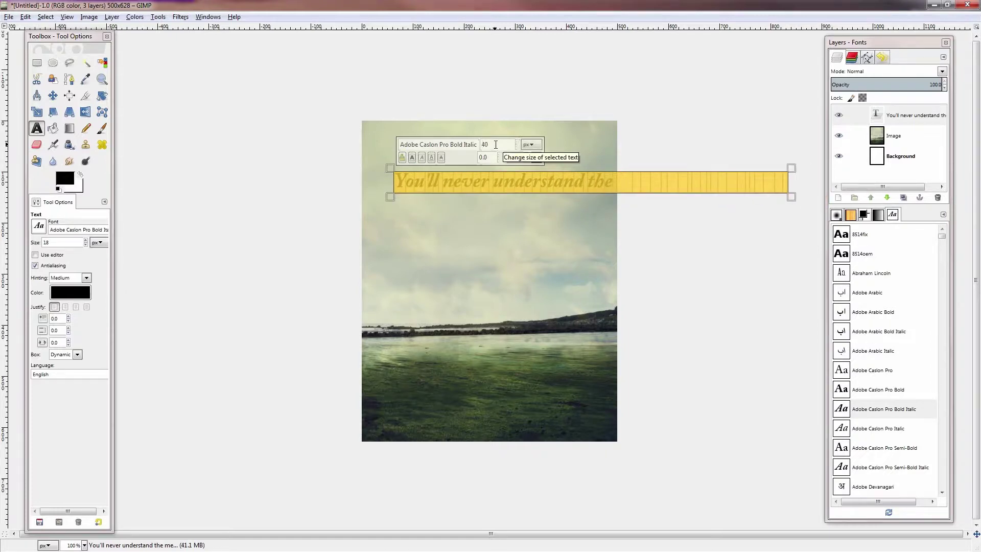
{"action": "left_click", "coordinate": [76, 307]}
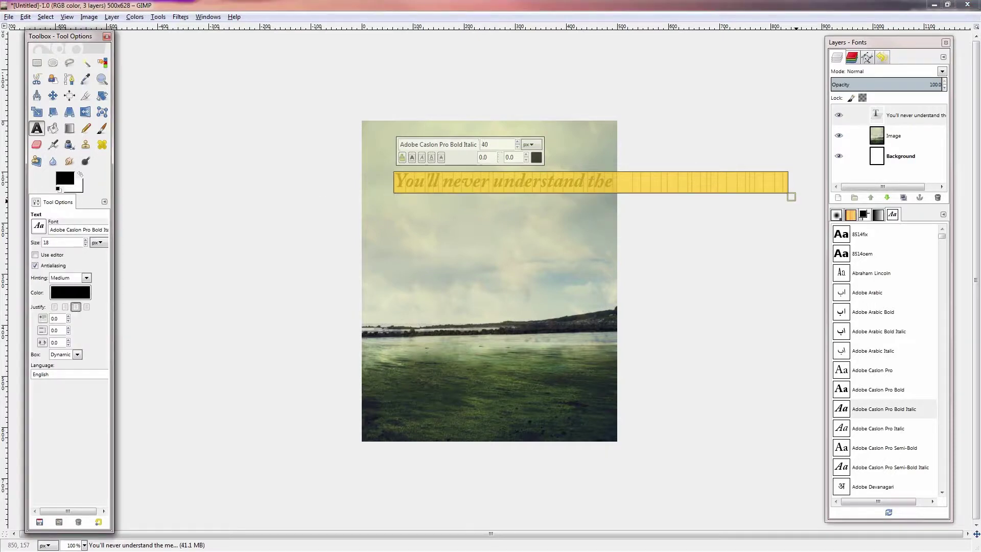
Resize the quote's text box to span the full image width, about 500 × 429 px.
{"action": "left_click_drag", "start_coordinate": [800, 204], "coordinate": [597, 400]}
{"action": "left_click_drag", "start_coordinate": [394, 249], "coordinate": [357, 248]}
{"action": "left_click_drag", "start_coordinate": [594, 244], "coordinate": [623, 248]}
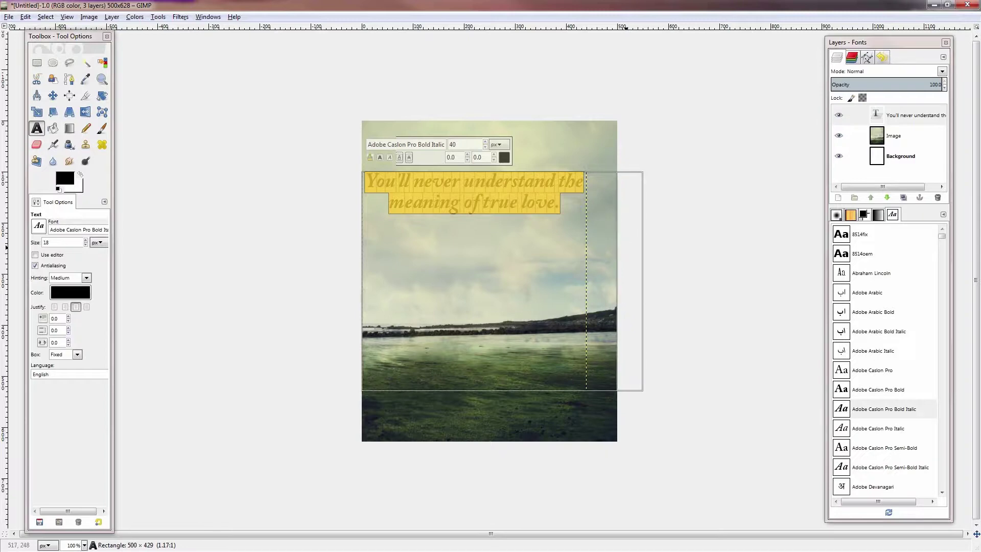
Set the kerning of the selected quote text to -1.0.
{"action": "scroll", "coordinate": [464, 233], "scroll_direction": "up", "scroll_amount": 3}
{"action": "scroll", "coordinate": [587, 262], "scroll_direction": "down", "scroll_amount": 3}
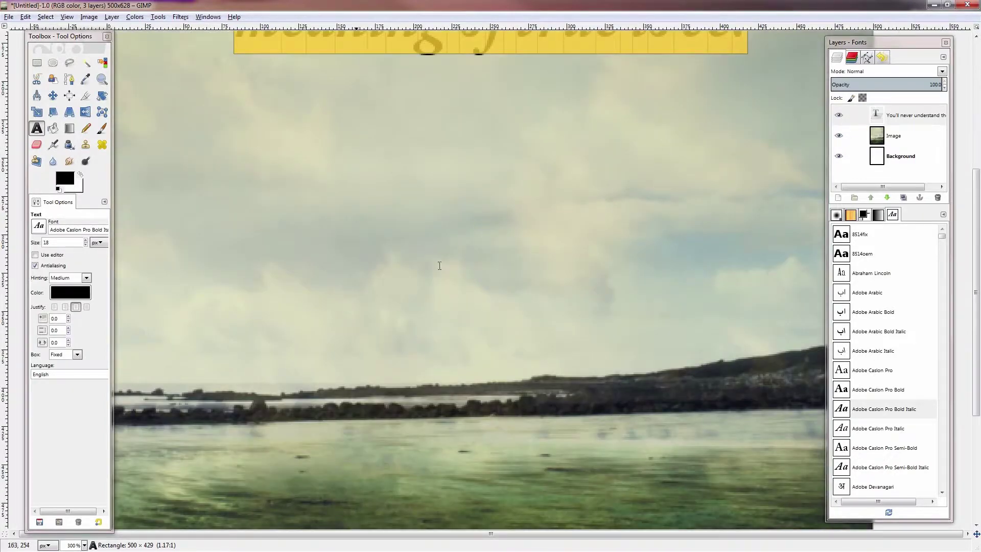
{"action": "scroll", "coordinate": [699, 276], "scroll_direction": "down", "scroll_amount": 3}
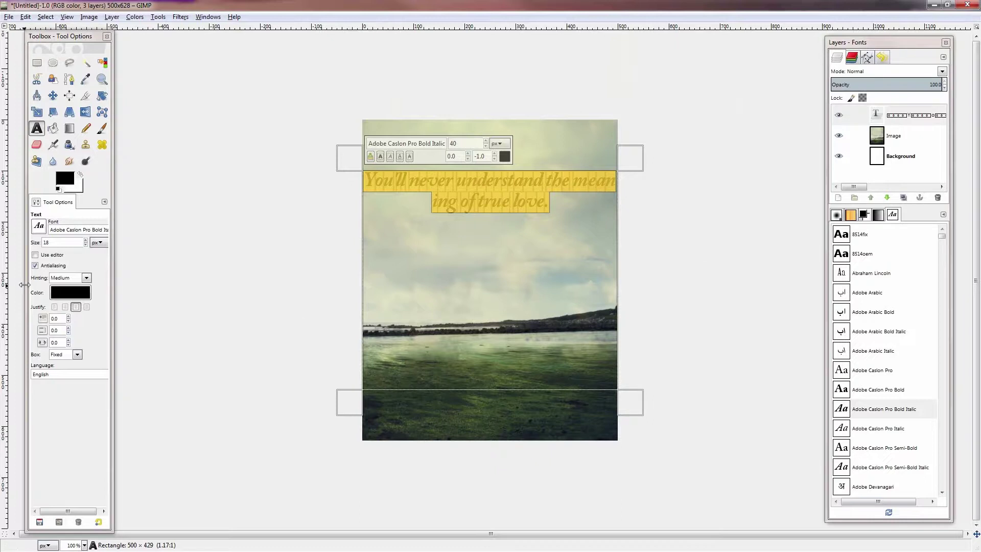
Reselect the entire quote in its text box and increase the size to 80 px.
{"action": "left_click", "coordinate": [537, 202]}
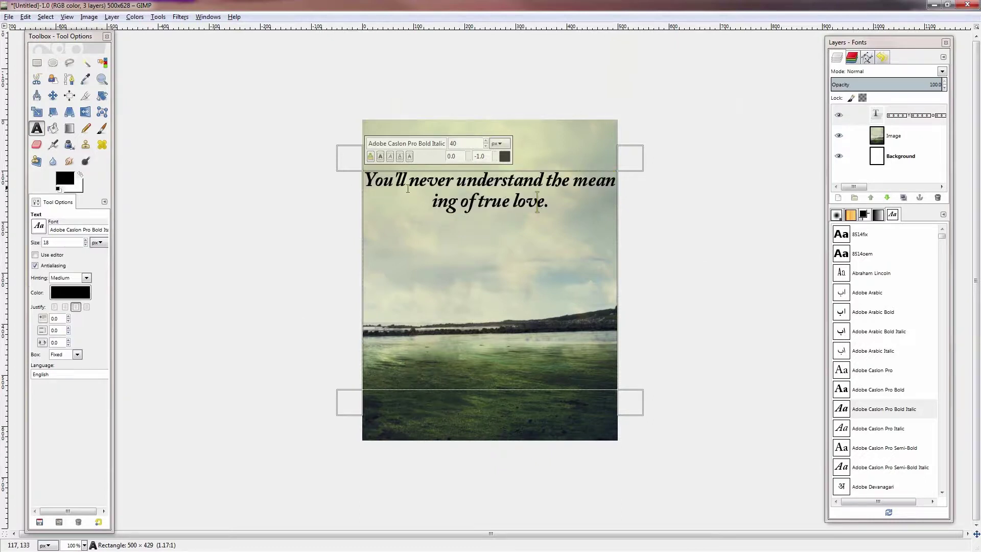
{"action": "left_click", "coordinate": [548, 182]}
{"action": "left_click_drag", "start_coordinate": [586, 210], "coordinate": [369, 177]}
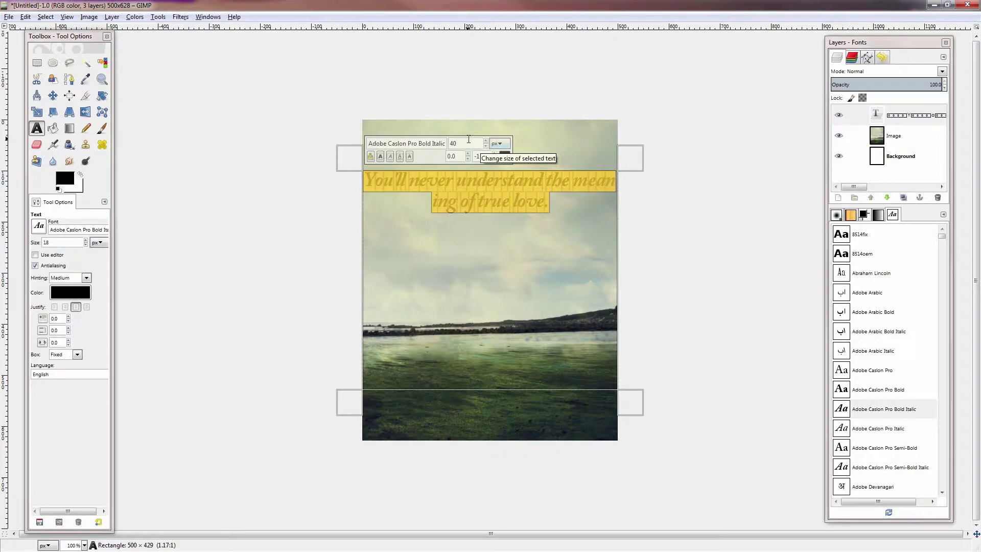
{"action": "scroll", "coordinate": [468, 147], "scroll_direction": "up", "scroll_amount": 4}
{"action": "scroll", "coordinate": [468, 147], "scroll_direction": "up", "scroll_amount": 20}
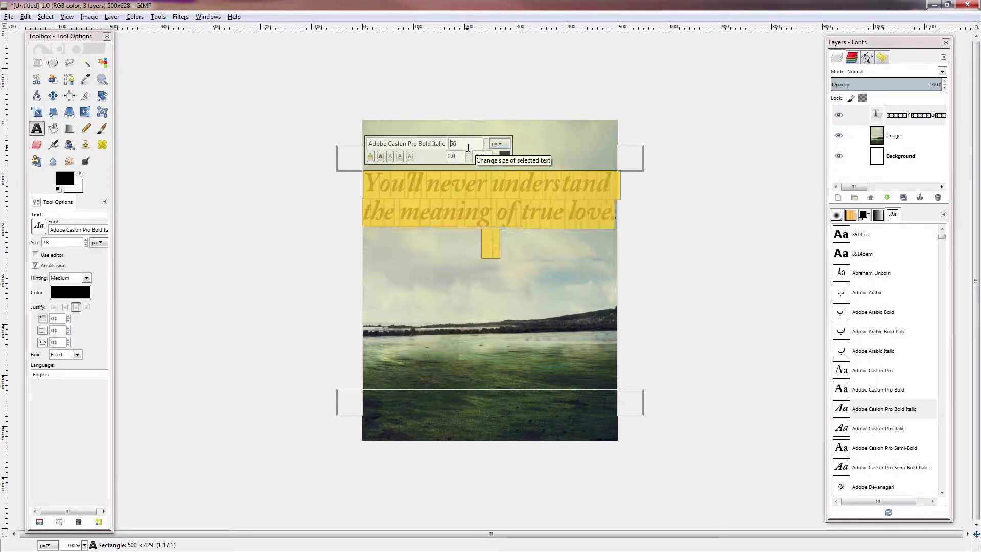
{"action": "scroll", "coordinate": [468, 147], "scroll_direction": "up", "scroll_amount": 8}
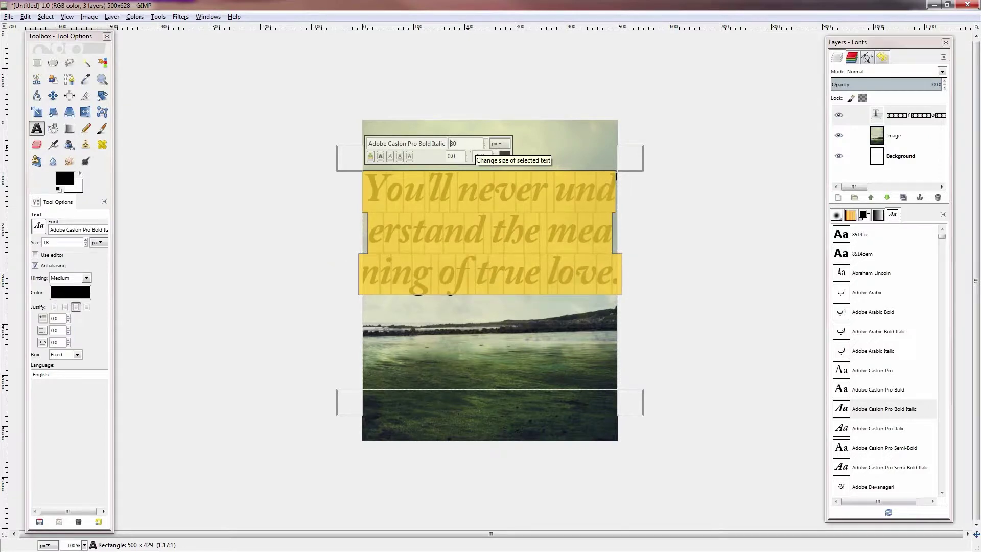
Break the quote into four lines: "You'll never", "understand", "the meaning" and "of true love.".
{"action": "left_click", "coordinate": [540, 276]}
{"action": "left_click", "coordinate": [558, 189]}
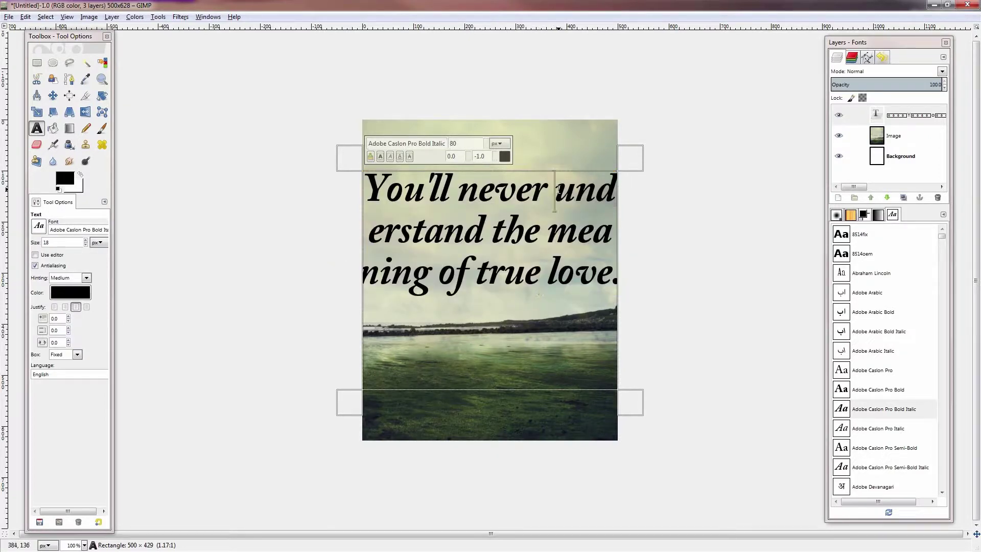
{"action": "key", "text": "Return"}
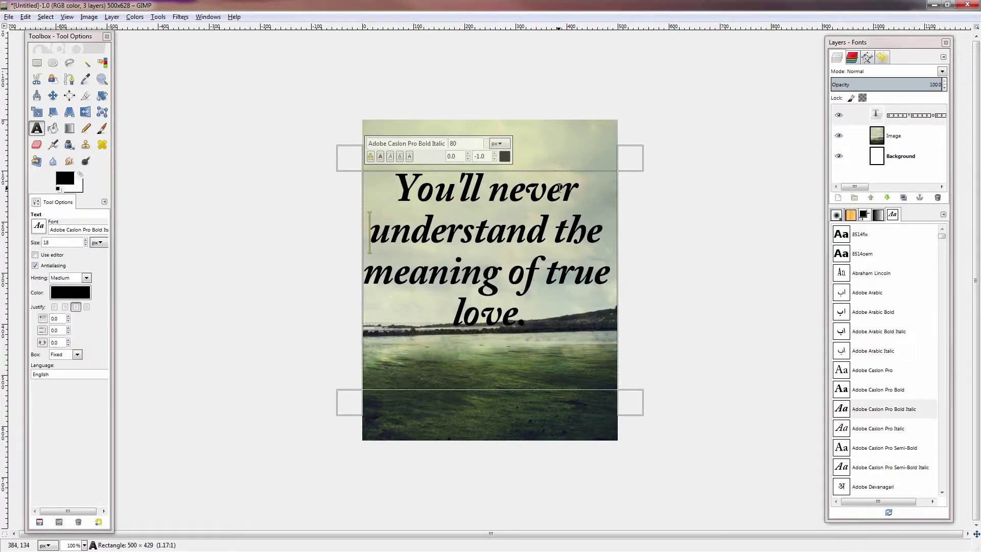
{"action": "left_click", "coordinate": [556, 230]}
{"action": "key", "text": "Return"}
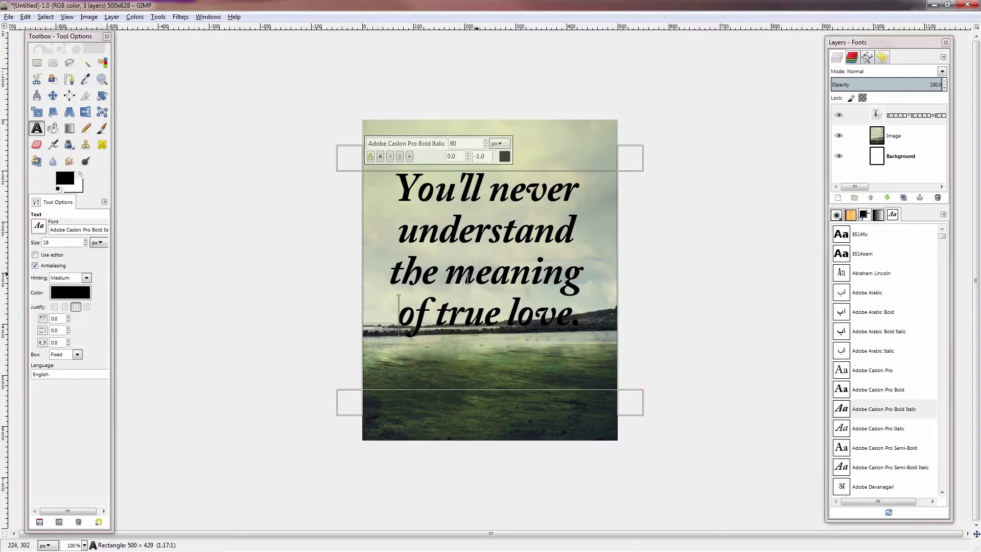
Leave text editing by activating the Image layer and move the quote text slightly lower on the image with the Move tool.
{"action": "left_click", "coordinate": [884, 134]}
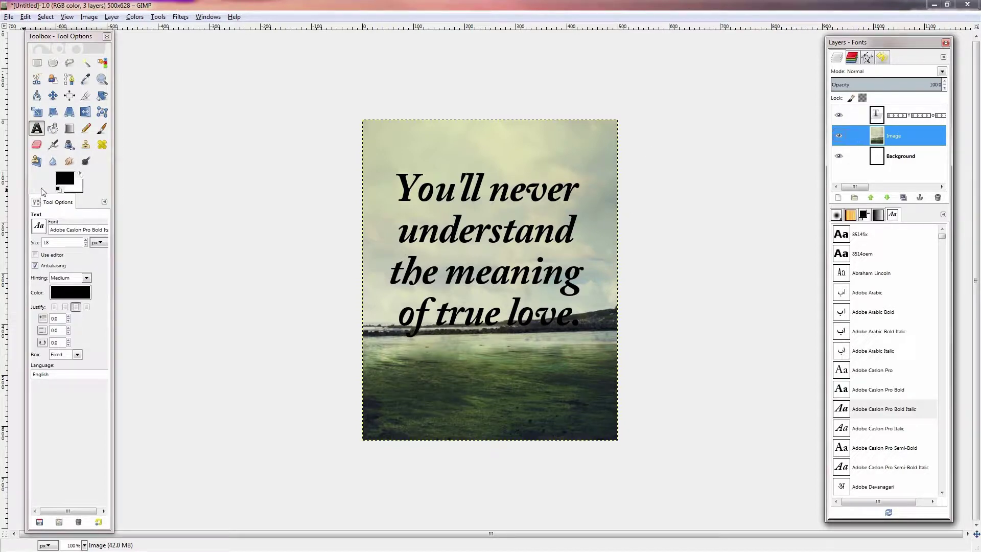
{"action": "key", "text": "m"}
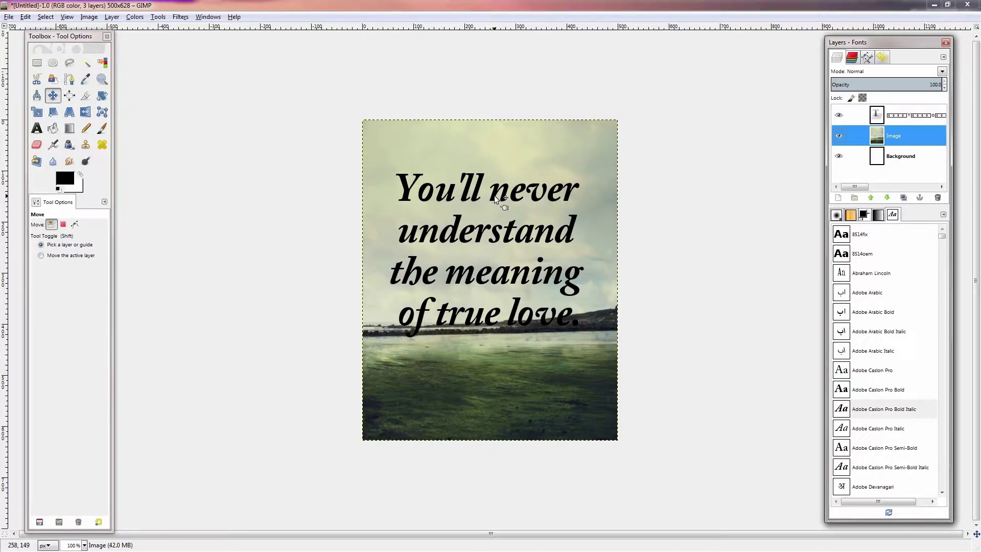
{"action": "mouse_move", "coordinate": [495, 194]}
{"action": "left_mouse_down"}
{"action": "mouse_move", "coordinate": [503, 235]}
{"action": "mouse_move", "coordinate": [494, 130]}
{"action": "mouse_move", "coordinate": [493, 240]}
{"action": "mouse_move", "coordinate": [495, 128]}
{"action": "mouse_move", "coordinate": [496, 228]}
{"action": "mouse_move", "coordinate": [494, 163]}
{"action": "mouse_move", "coordinate": [484, 148]}
{"action": "mouse_move", "coordinate": [453, 146]}
{"action": "mouse_move", "coordinate": [490, 299]}
{"action": "mouse_move", "coordinate": [490, 99]}
{"action": "mouse_move", "coordinate": [492, 242]}
{"action": "mouse_move", "coordinate": [497, 210]}
{"action": "left_mouse_up"}
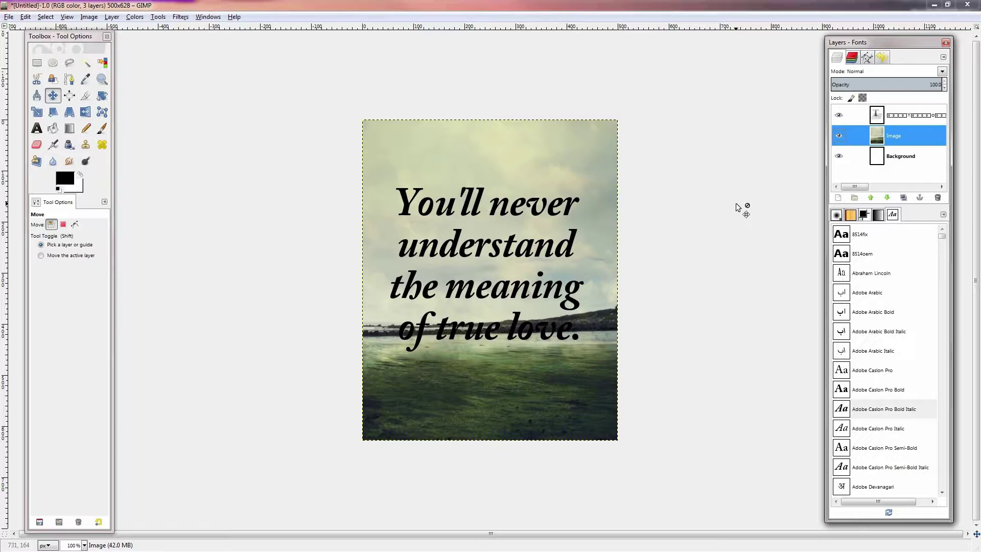
Change the color of the whole quote text to white (ffffff), finishing with the Image layer active.
{"action": "left_click", "coordinate": [878, 117]}
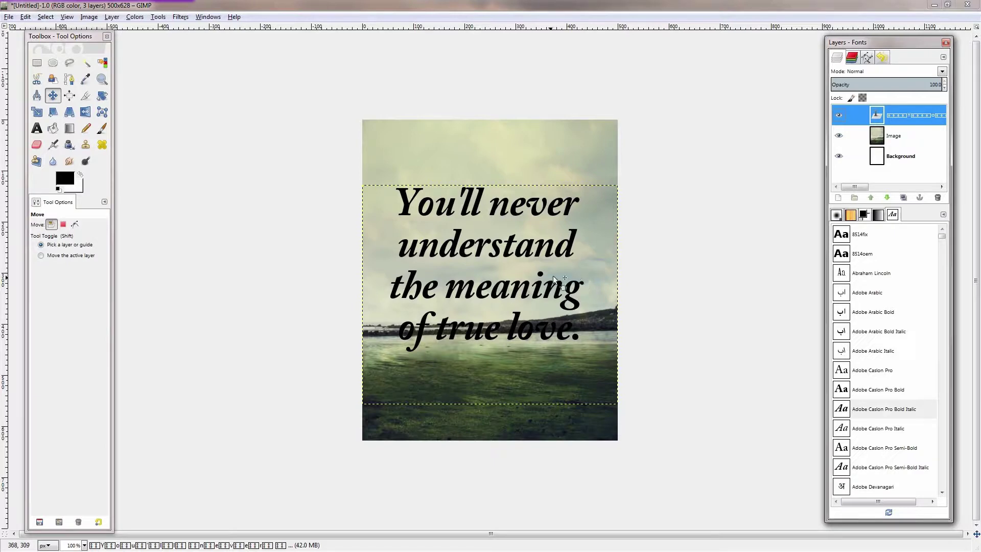
{"action": "key", "text": "t"}
{"action": "left_click", "coordinate": [534, 248]}
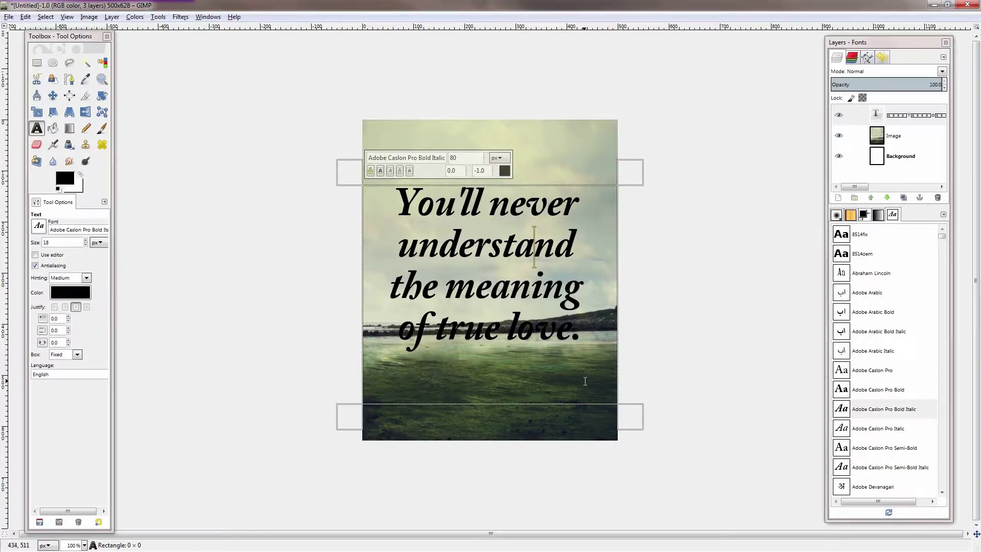
{"action": "key", "text": "ctrl+a"}
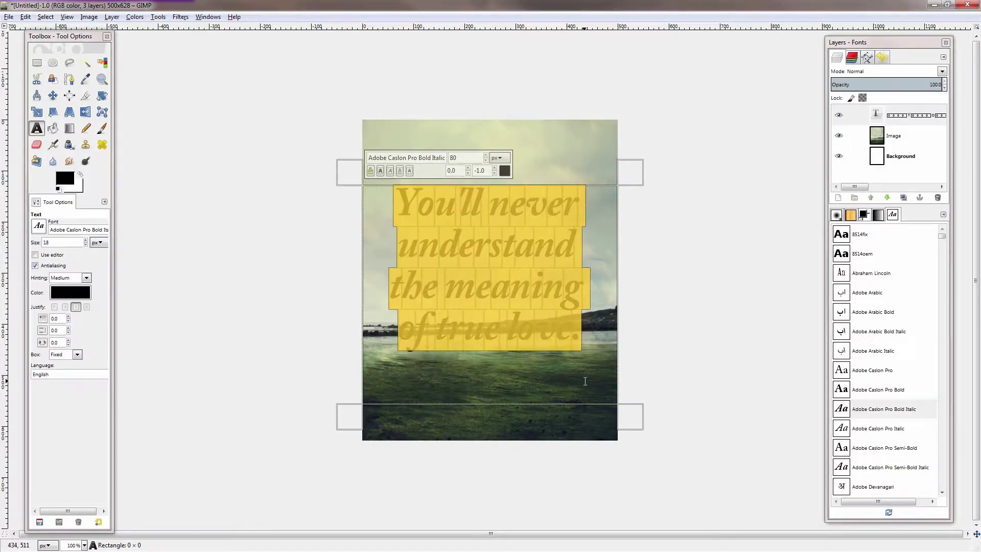
{"action": "left_click", "coordinate": [90, 295]}
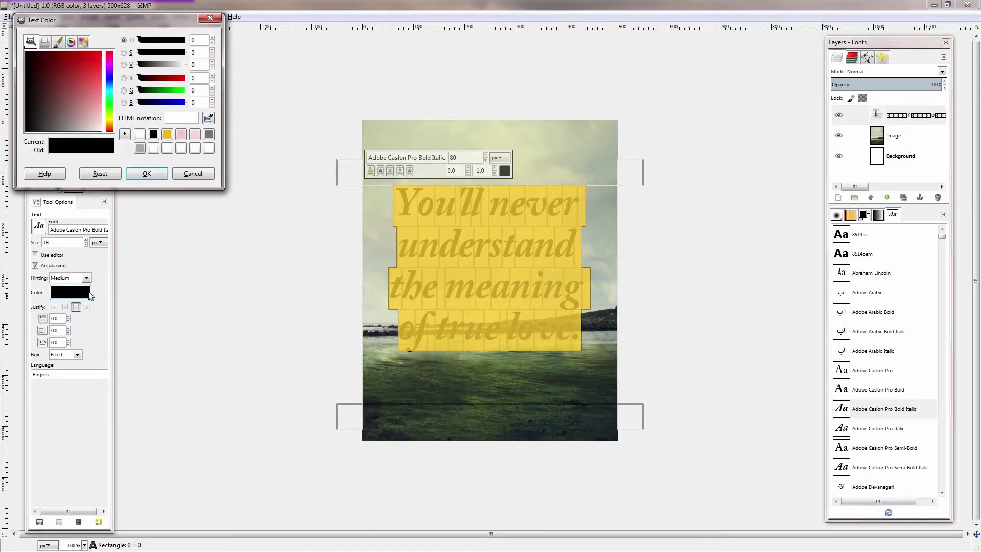
{"action": "left_click_drag", "start_coordinate": [83, 93], "coordinate": [114, 131]}
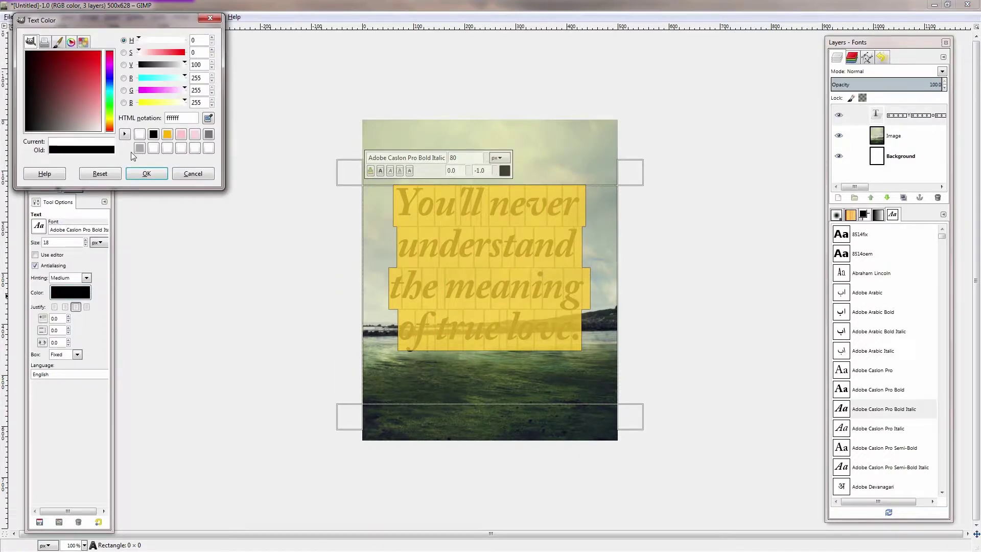
{"action": "left_click", "coordinate": [146, 174]}
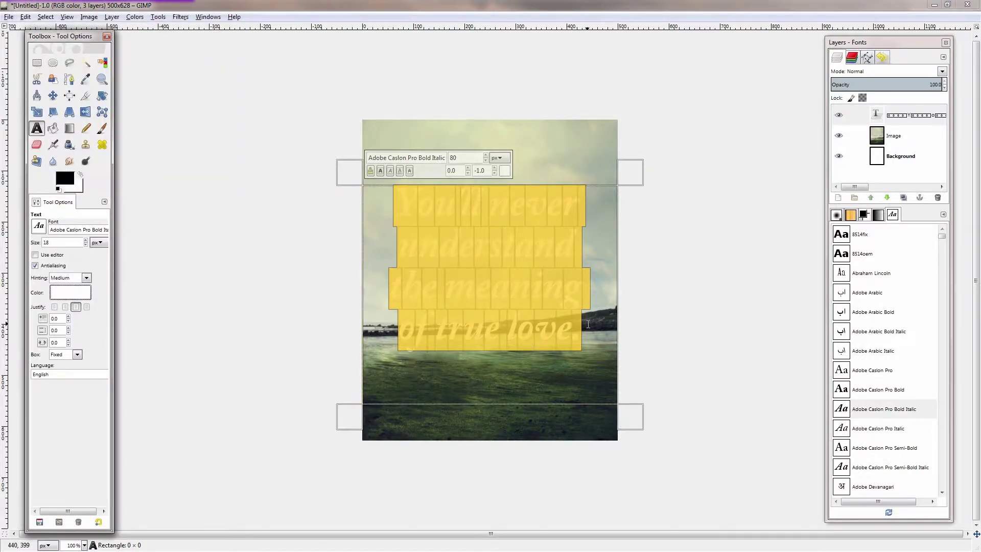
{"action": "left_click", "coordinate": [894, 136]}
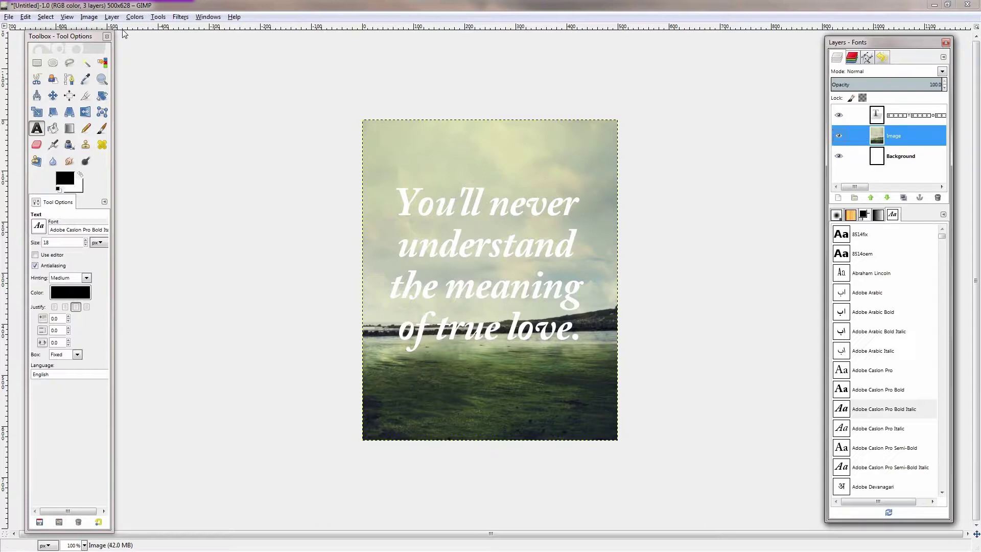
{"action": "left_click", "coordinate": [135, 17]}
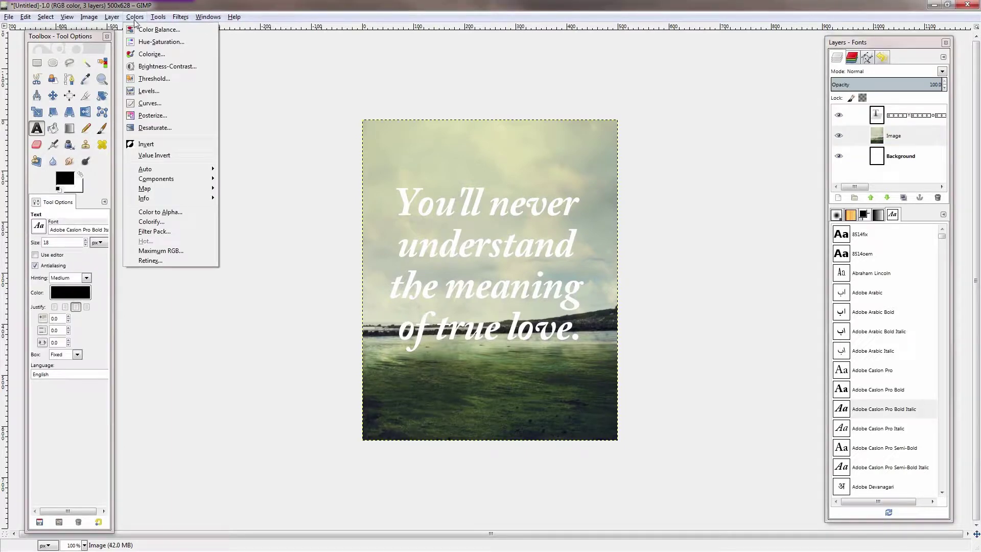
{"action": "left_click", "coordinate": [149, 103]}
{"action": "key", "text": "Tab"}
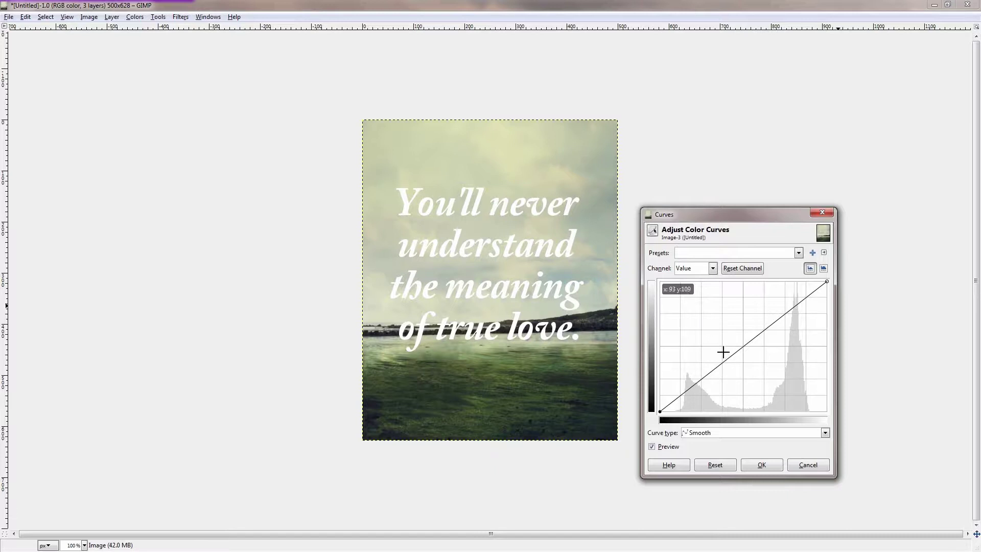
{"action": "left_click_drag", "start_coordinate": [710, 374], "coordinate": [686, 414]}
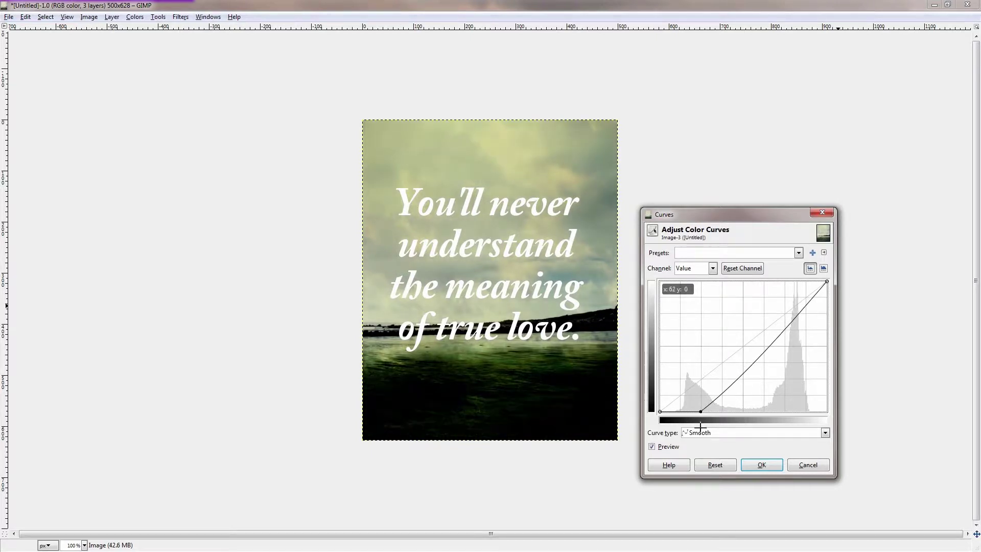
{"action": "left_click_drag", "start_coordinate": [705, 432], "coordinate": [699, 389]}
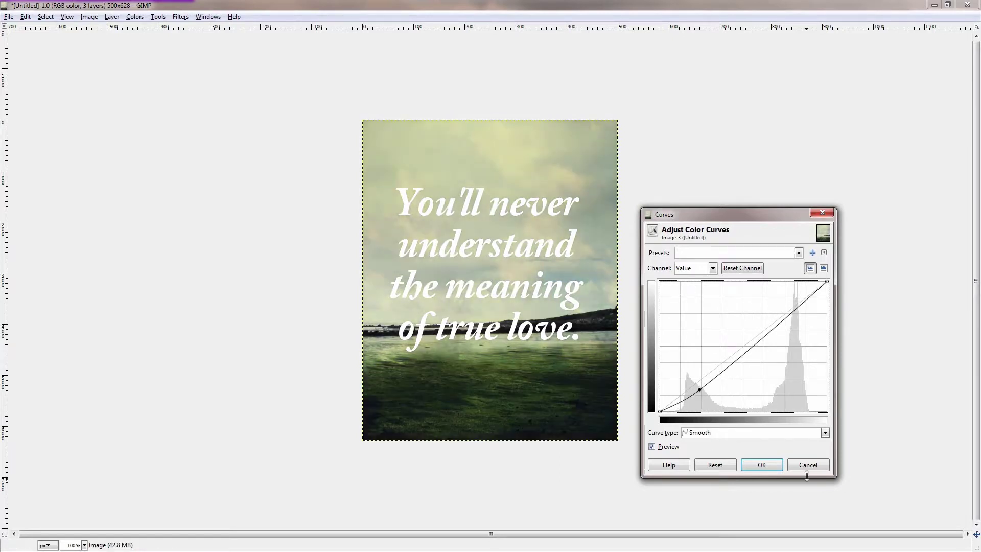
{"action": "left_click", "coordinate": [813, 470]}
Turn the quote text layer's alpha into a selection so the letter shapes are outlined.
{"action": "left_click", "coordinate": [895, 134]}
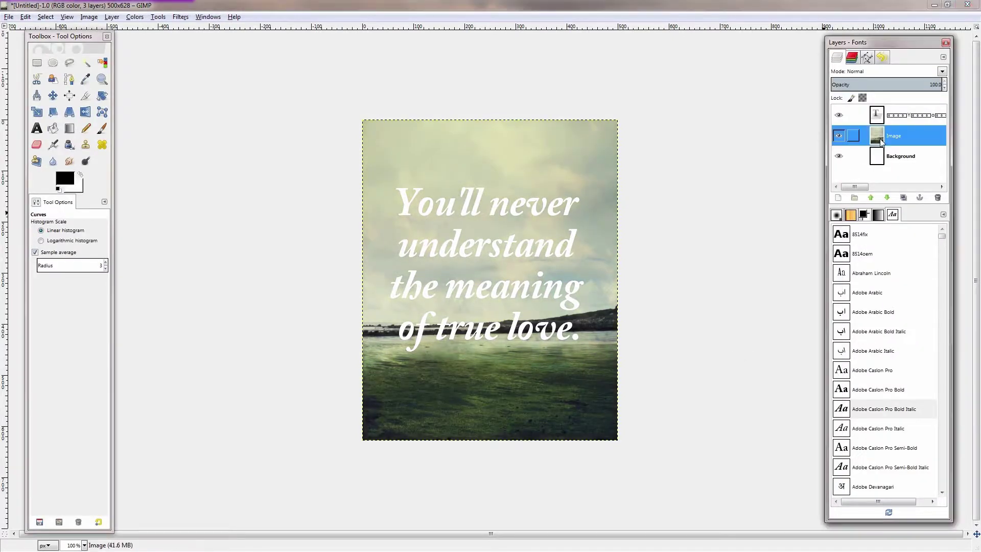
{"action": "left_click", "coordinate": [894, 119]}
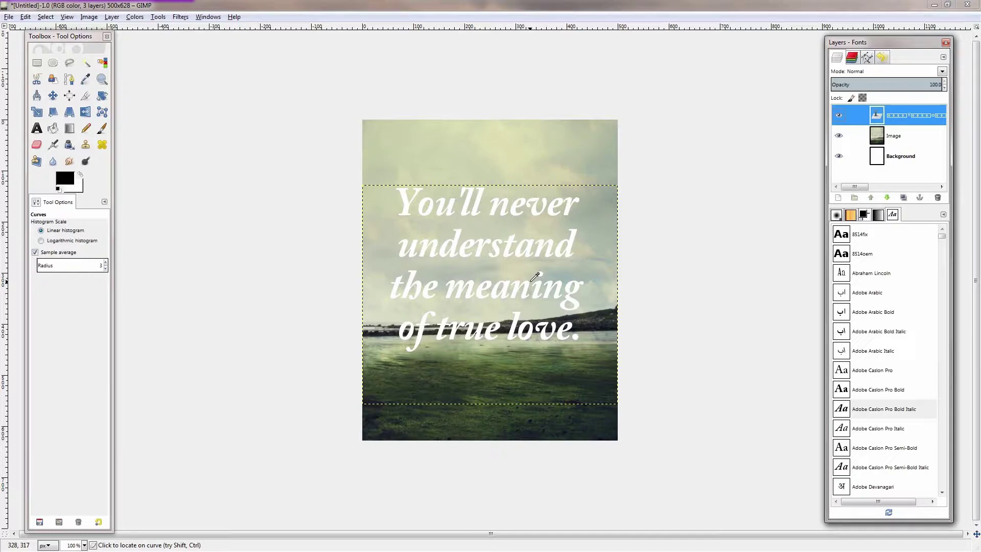
{"action": "right_click", "coordinate": [896, 116]}
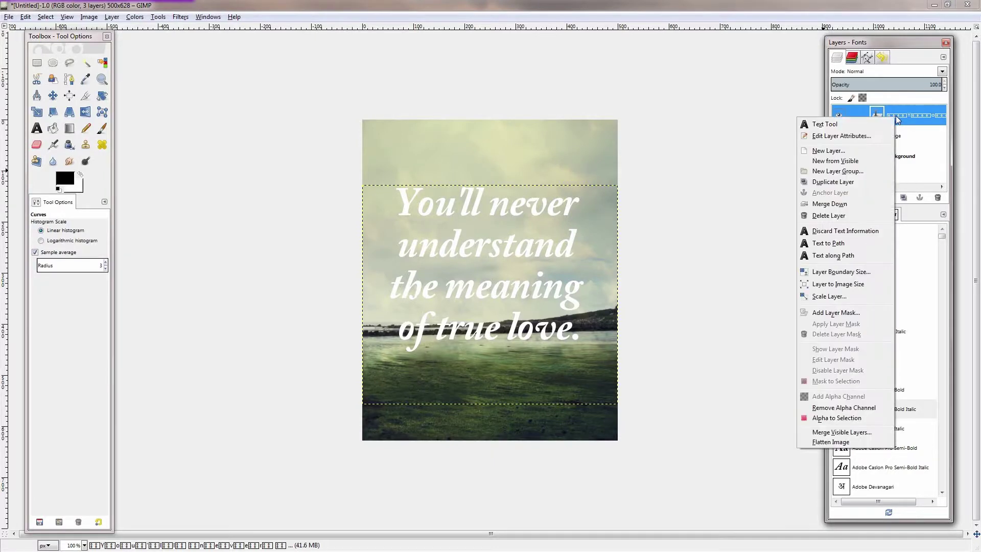
{"action": "left_click", "coordinate": [843, 419]}
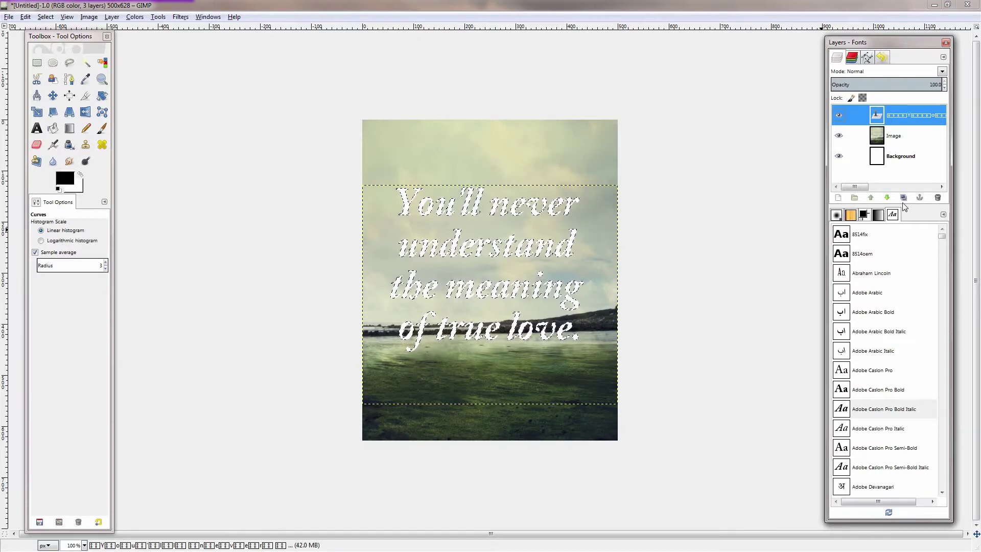
Add a transparent 500 × 628 px layer named "dropshadow" directly above the Image layer.
{"action": "left_click", "coordinate": [903, 144]}
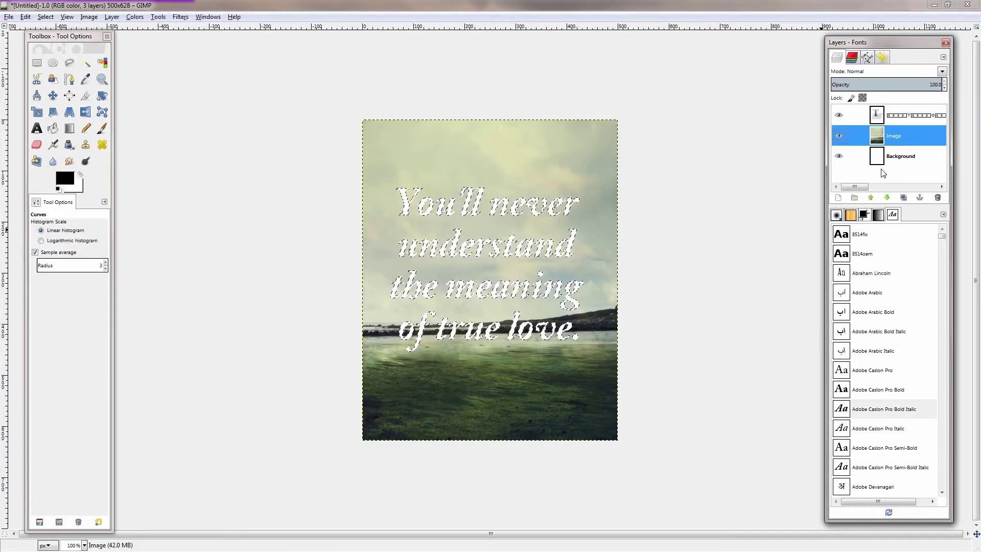
{"action": "left_click", "coordinate": [838, 198]}
{"action": "left_click_drag", "start_coordinate": [127, 39], "coordinate": [262, 109]}
{"action": "type", "text": "dr"}
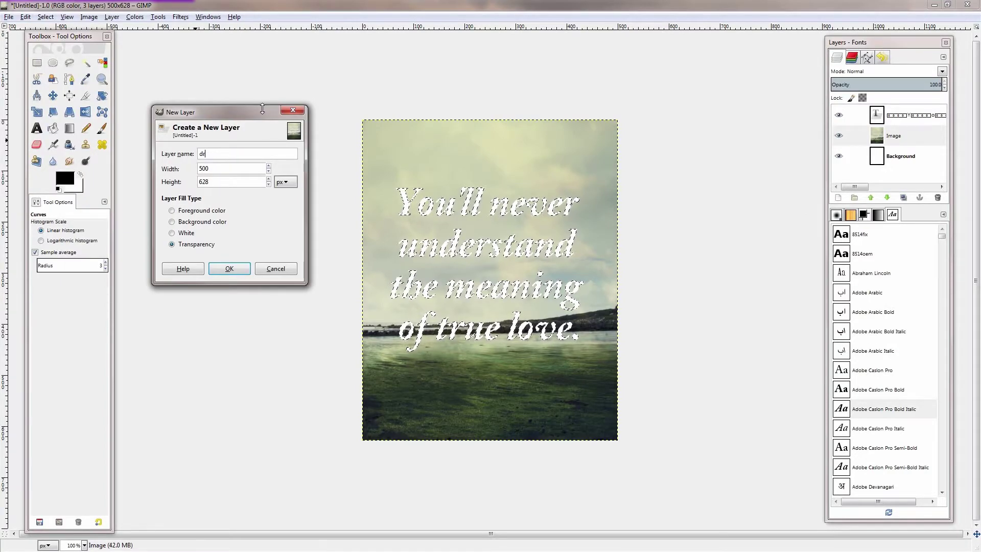
{"action": "type", "text": "opshadow"}
{"action": "key", "text": "Return"}
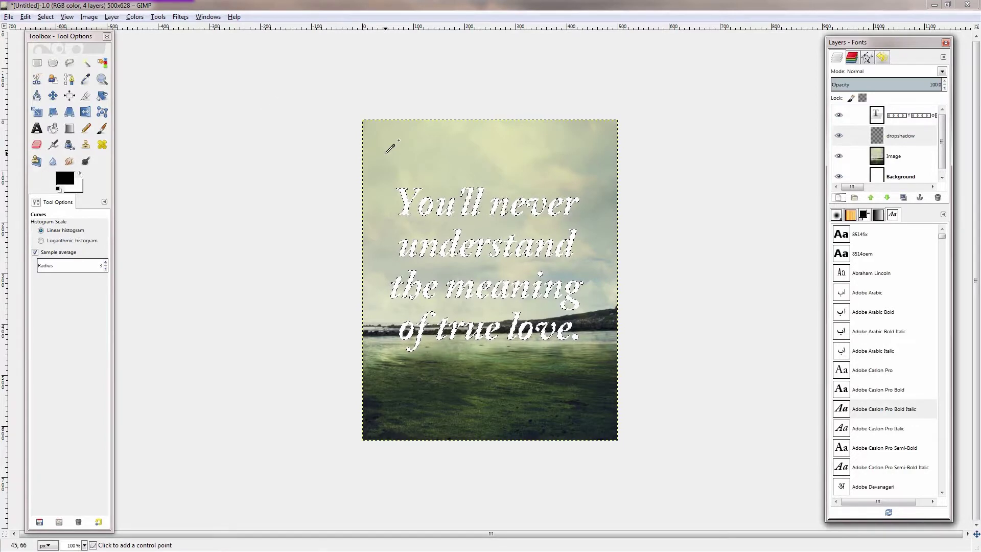
Bucket-fill the letter-shaped selection on the dropshadow layer with black (000000) and clear the selection.
{"action": "key", "text": "shift+b"}
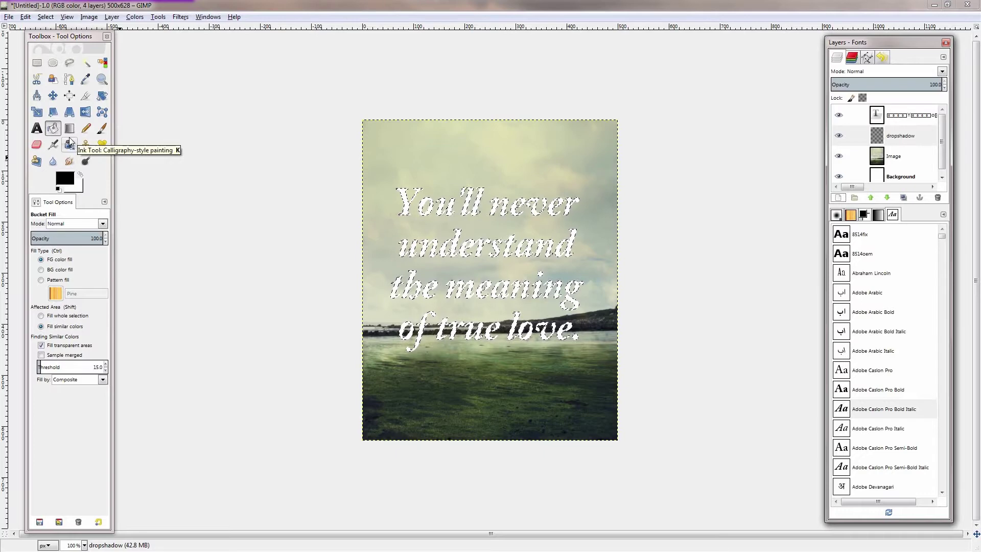
{"action": "left_click", "coordinate": [864, 215]}
{"action": "left_click_drag", "start_coordinate": [874, 358], "coordinate": [810, 307]}
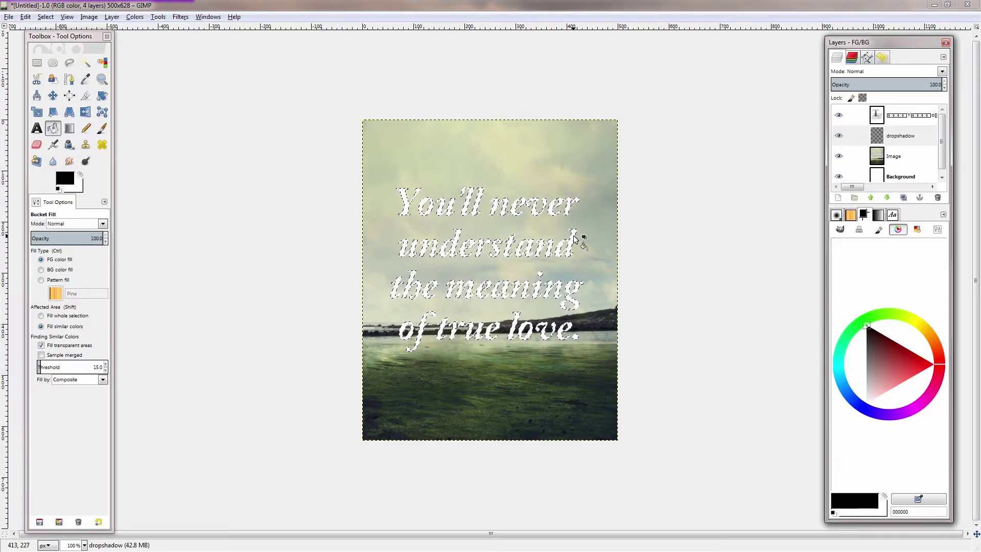
{"action": "left_click", "coordinate": [900, 136]}
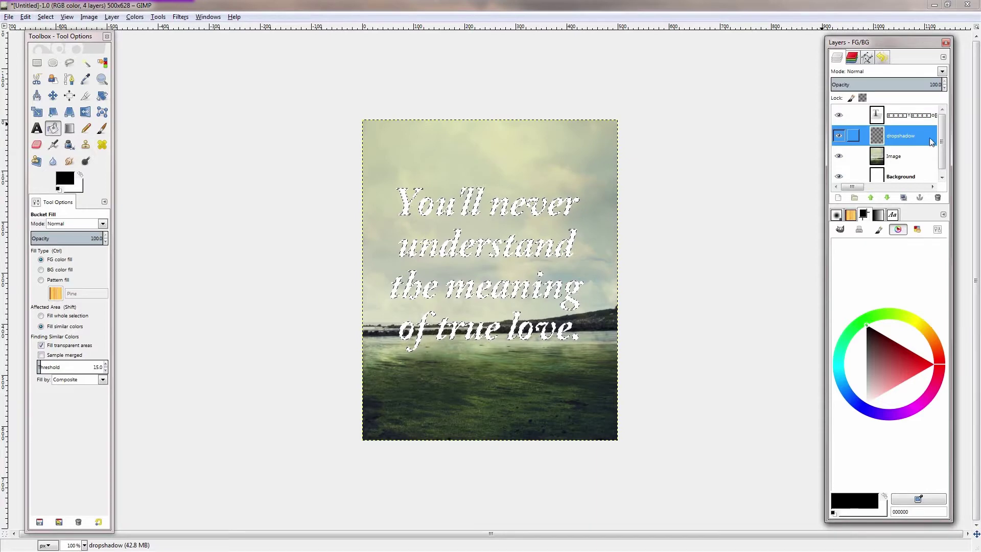
{"action": "left_click", "coordinate": [571, 211]}
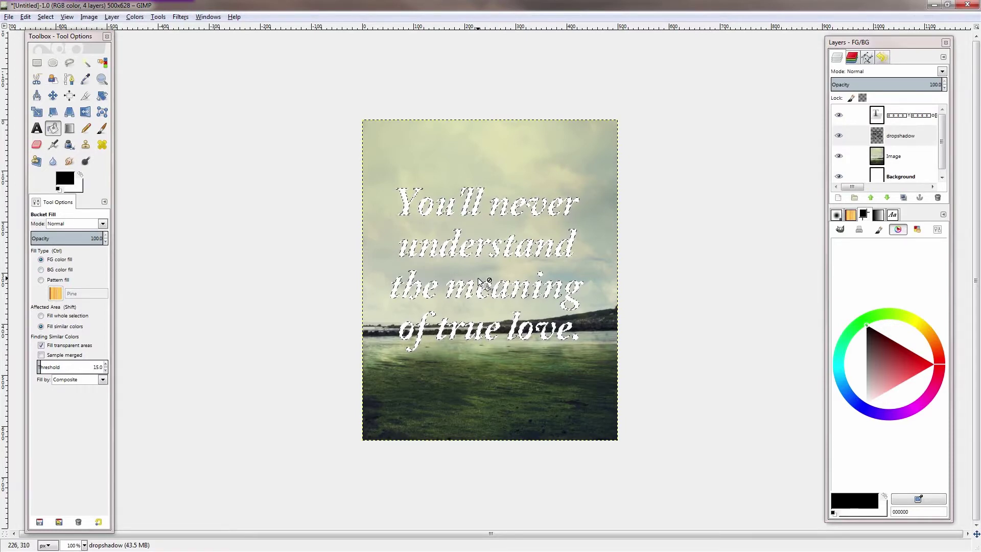
{"action": "key", "text": "r"}
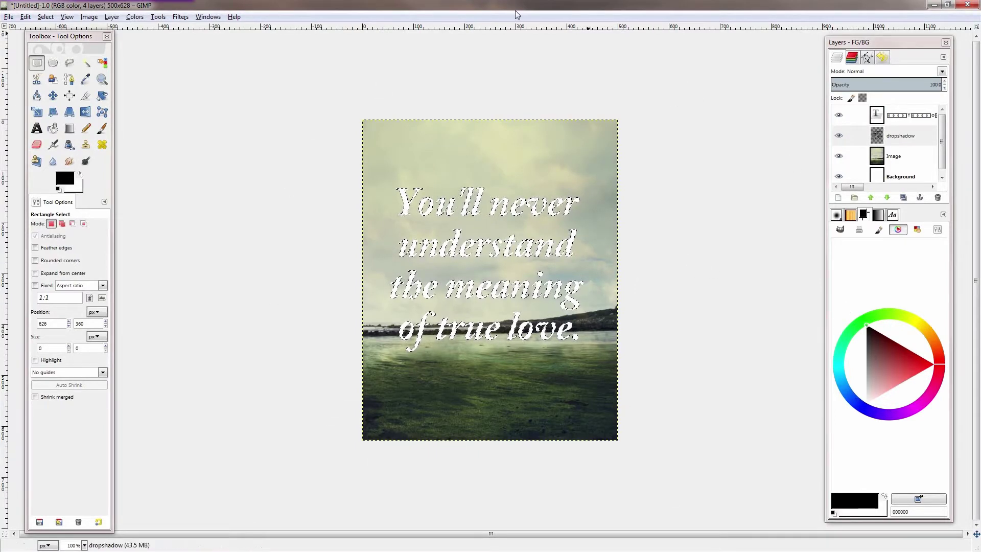
{"action": "left_click", "coordinate": [705, 282]}
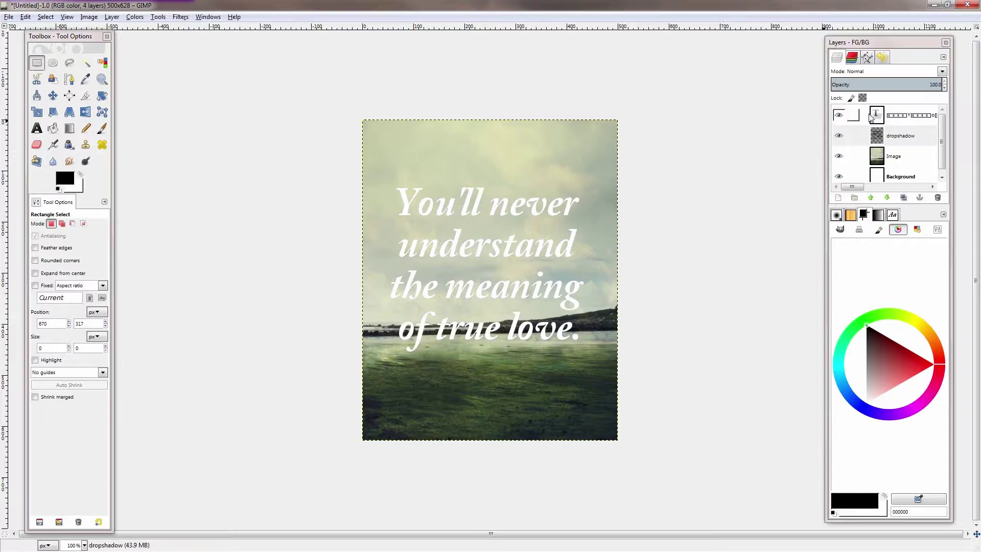
Hide the quote text layer, nudge the black dropshadow lettering slightly downward with the Move tool, and show the quote text layer again.
{"action": "left_click", "coordinate": [839, 115]}
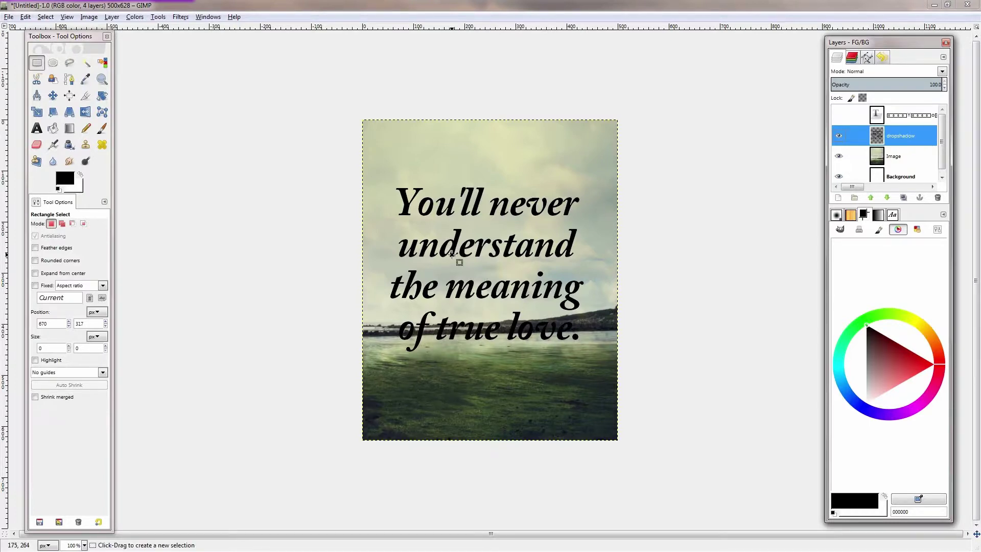
{"action": "scroll", "coordinate": [452, 255], "scroll_direction": "up", "scroll_amount": 7, "text": "ctrl"}
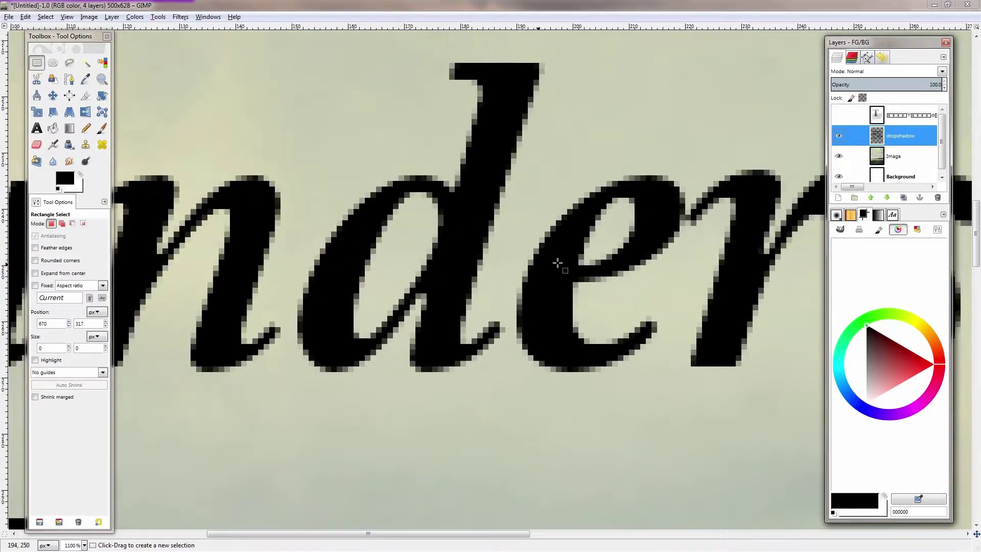
{"action": "key", "text": "m"}
{"action": "scroll", "coordinate": [526, 303], "scroll_direction": "down", "scroll_amount": 1, "text": "ctrl"}
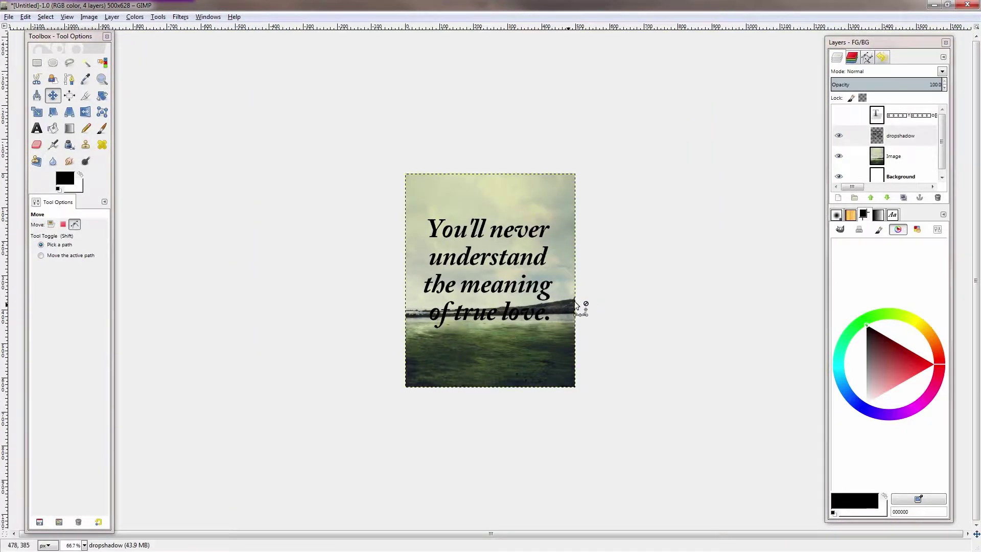
{"action": "left_click", "coordinate": [909, 116]}
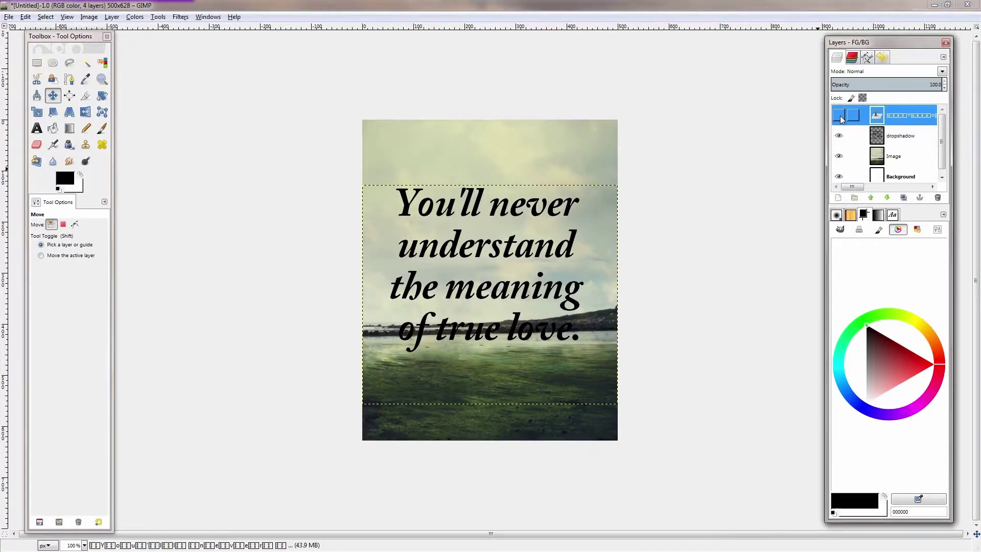
{"action": "left_click", "coordinate": [838, 115]}
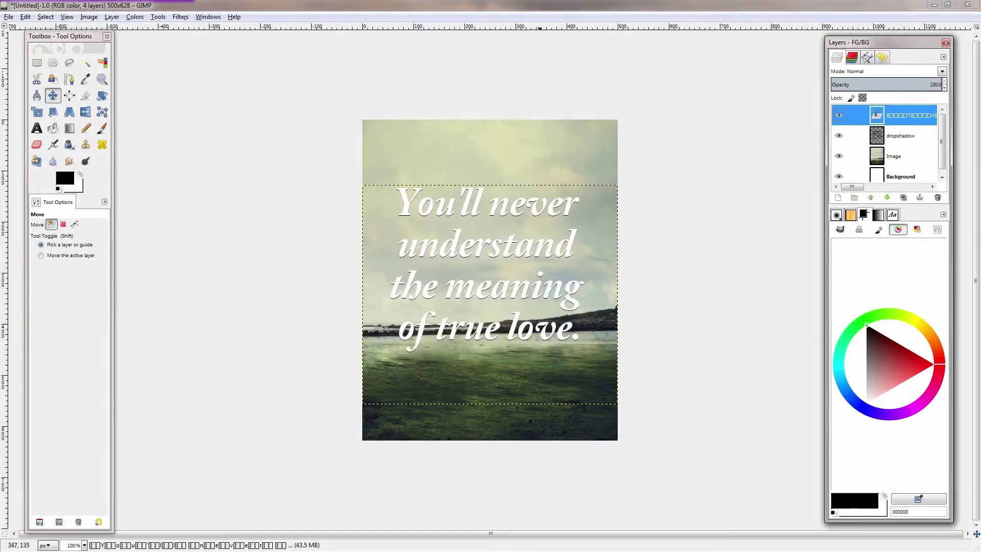
Shift the dropshadow layer slightly further down with the Move tool so its black edge sits beneath the white letters.
{"action": "left_click", "coordinate": [851, 135]}
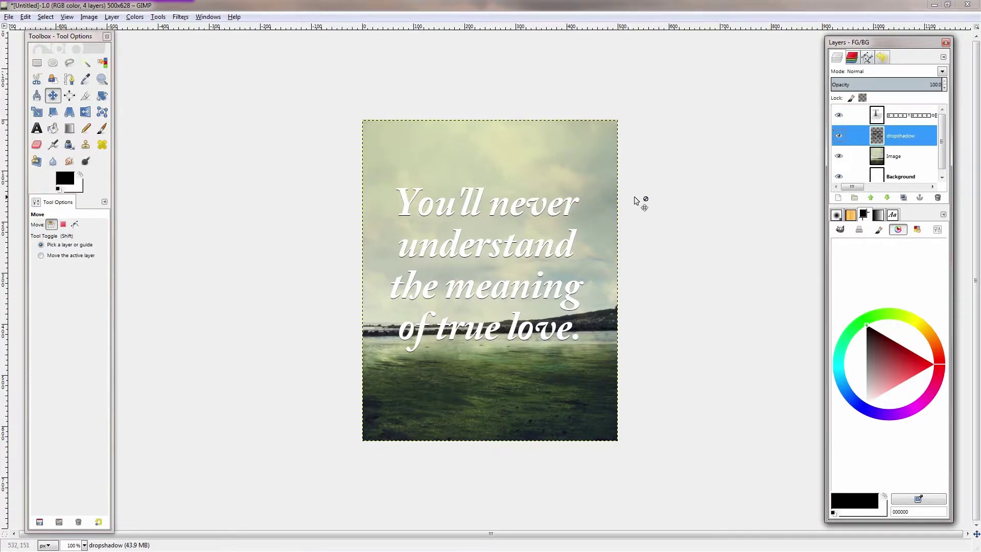
{"action": "left_click_drag", "start_coordinate": [415, 336], "coordinate": [446, 196]}
{"action": "scroll", "coordinate": [462, 175], "scroll_direction": "up", "scroll_amount": 4}
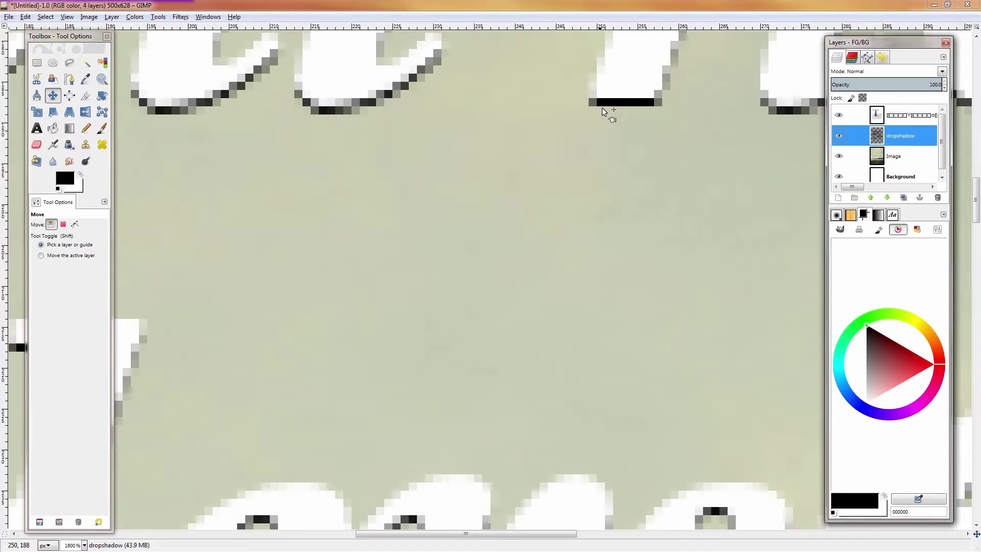
{"action": "left_click_drag", "start_coordinate": [618, 103], "coordinate": [619, 106]}
{"action": "key", "text": "minus"}
{"action": "key", "text": "minus"}
{"action": "key", "text": "minus"}
{"action": "key", "text": "minus"}
{"action": "key", "text": "minus"}
{"action": "key", "text": "minus"}
{"action": "key", "text": "minus"}
{"action": "key", "text": "minus"}
{"action": "key", "text": "minus"}
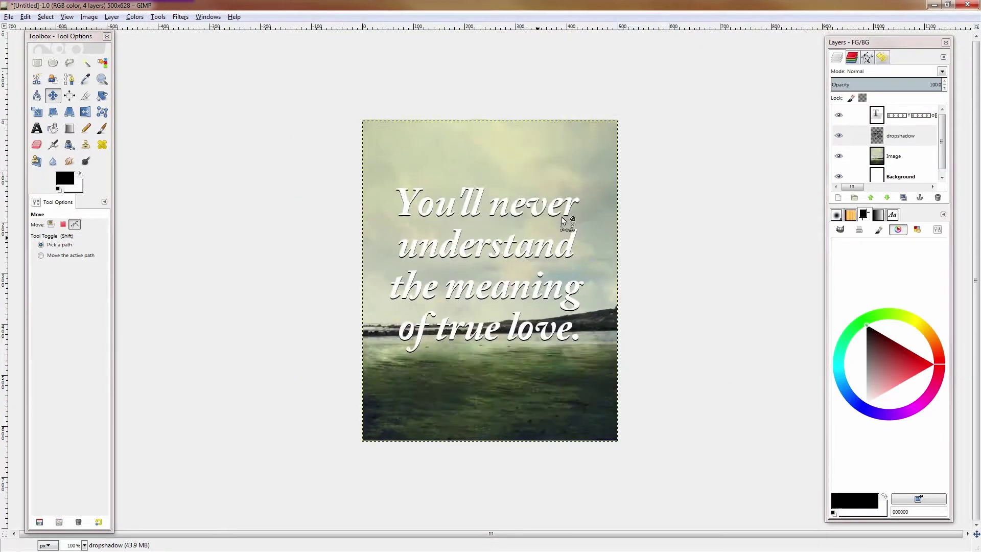
{"action": "key", "text": "plus"}
{"action": "key", "text": "plus"}
{"action": "key", "text": "minus"}
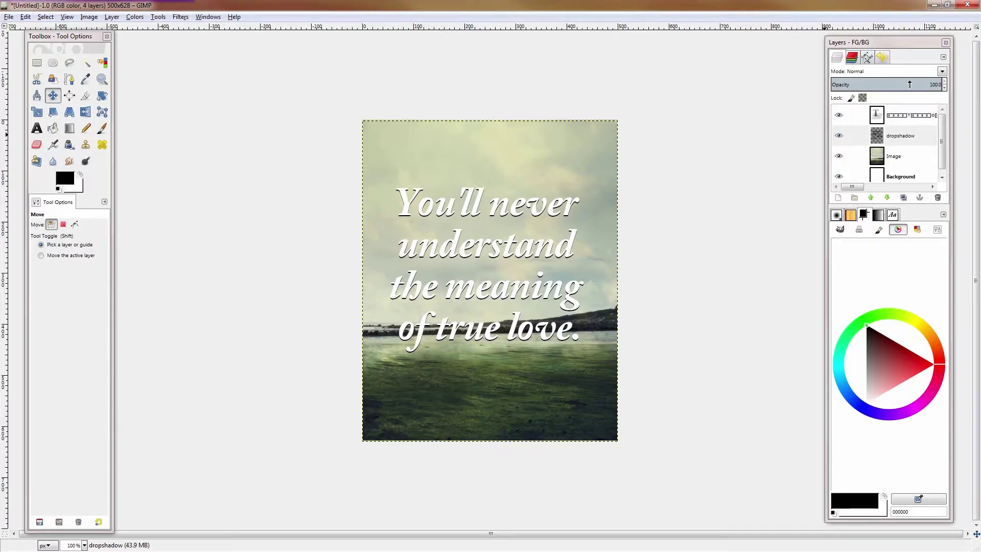
Try lowering the dropshadow layer's opacity to 9.6 and restore it to 100.
{"action": "left_click", "coordinate": [896, 88]}
{"action": "left_click_drag", "start_coordinate": [895, 88], "coordinate": [842, 98]}
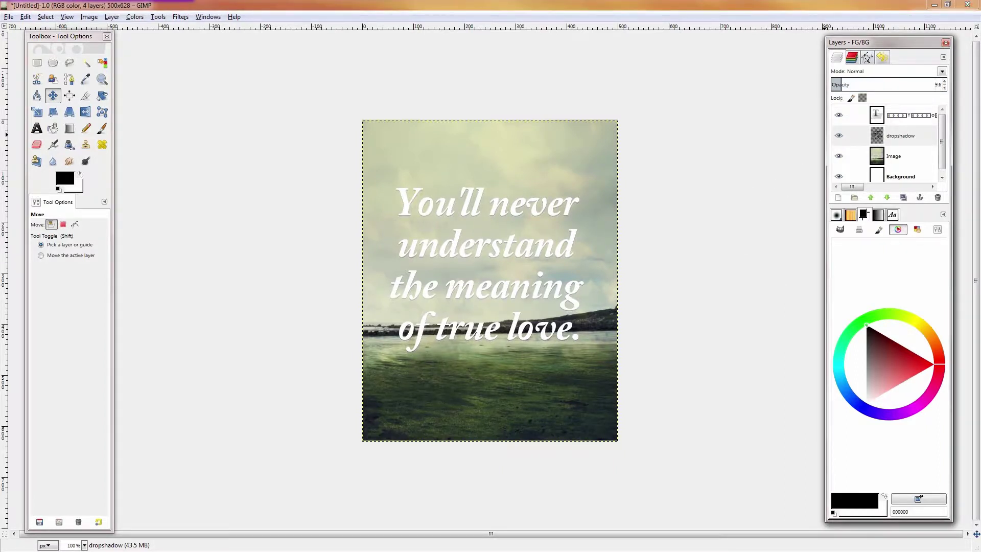
{"action": "left_click_drag", "start_coordinate": [843, 86], "coordinate": [946, 86]}
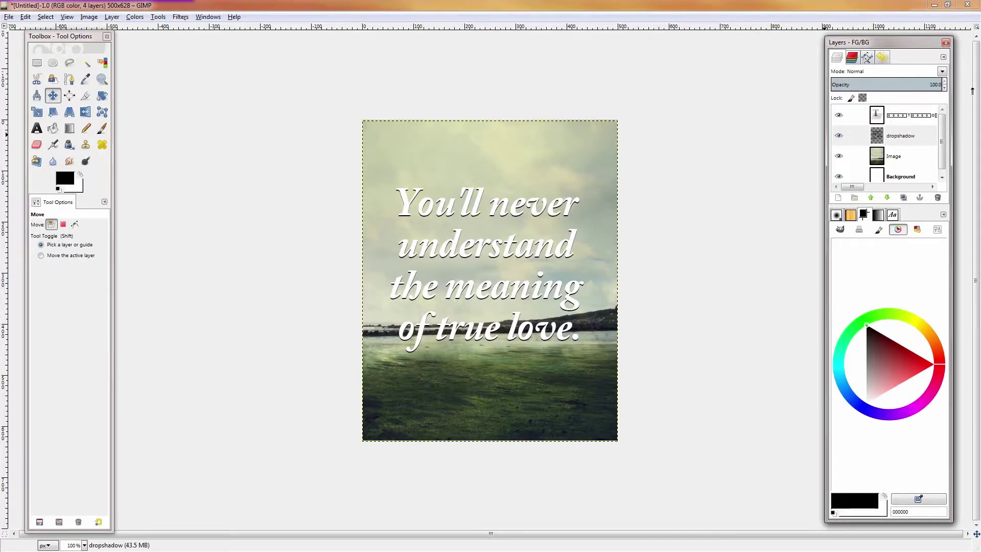
Soften the dropshadow layer with a Gaussian Blur using the RLE method and lower the layer's opacity to about 14.
{"action": "left_click", "coordinate": [180, 17]}
{"action": "mouse_move", "coordinate": [199, 67]}
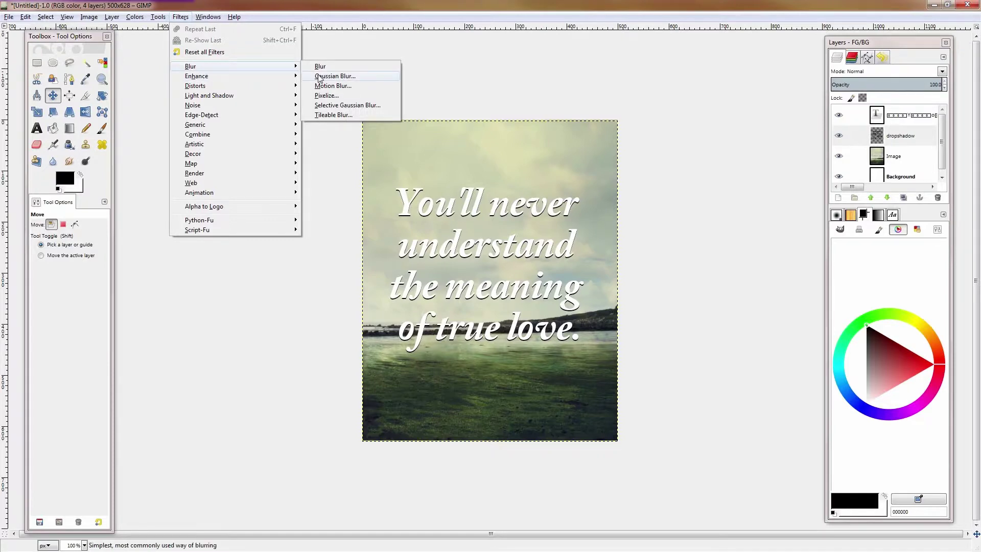
{"action": "left_click", "coordinate": [334, 76]}
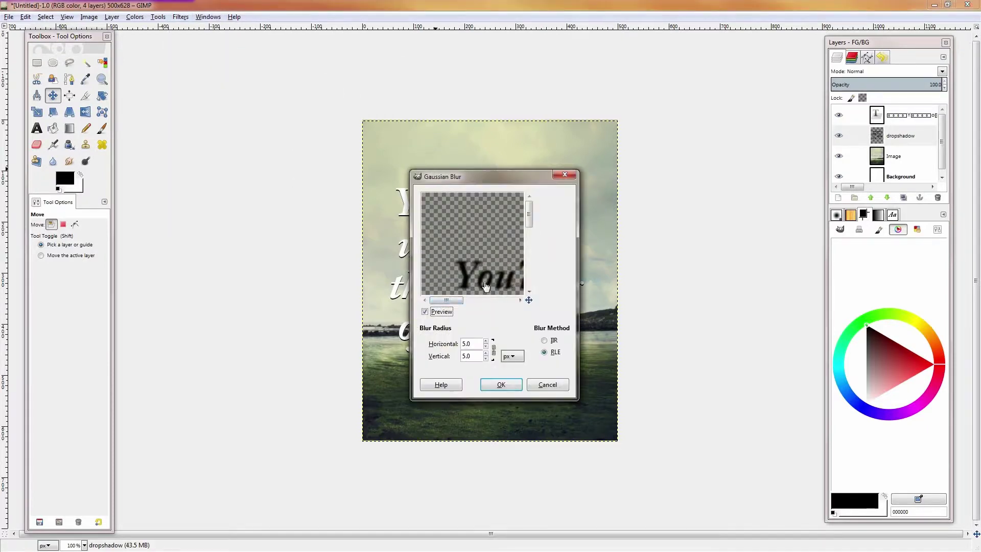
{"action": "scroll", "coordinate": [486, 286], "scroll_direction": "down", "scroll_amount": 3}
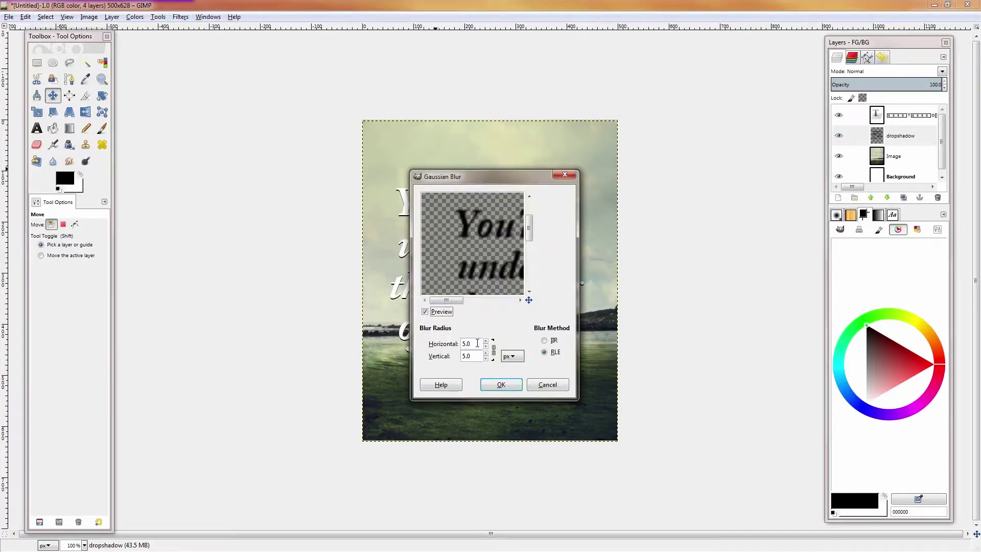
{"action": "scroll", "coordinate": [478, 344], "scroll_direction": "down", "scroll_amount": 1}
{"action": "left_click", "coordinate": [489, 383]}
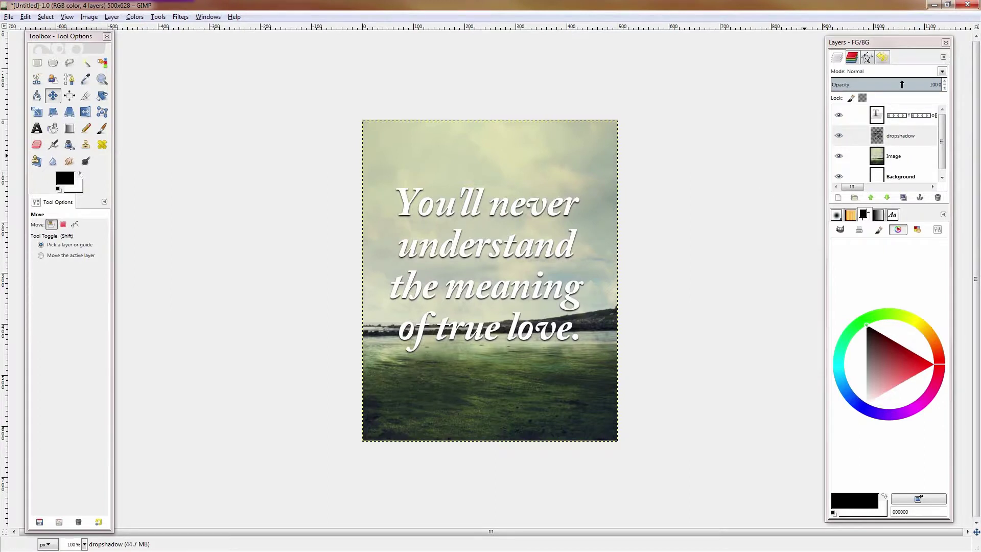
{"action": "left_click_drag", "start_coordinate": [905, 84], "coordinate": [843, 88]}
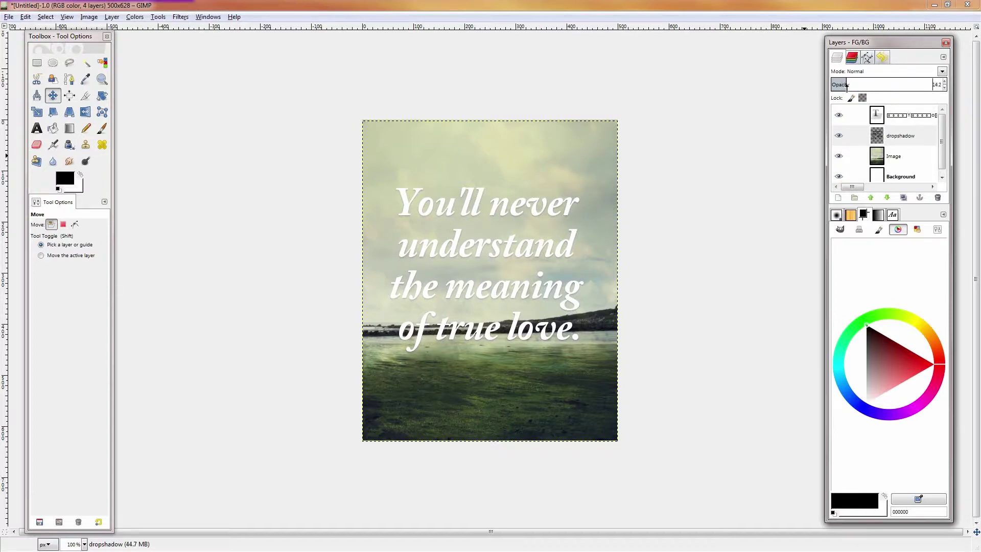
{"action": "left_click_drag", "start_coordinate": [847, 86], "coordinate": [845, 86]}
Add a transparent 500 × 628 px layer named darken directly above the Image layer and fill it with black.
{"action": "left_click", "coordinate": [899, 176]}
{"action": "left_click", "coordinate": [899, 154]}
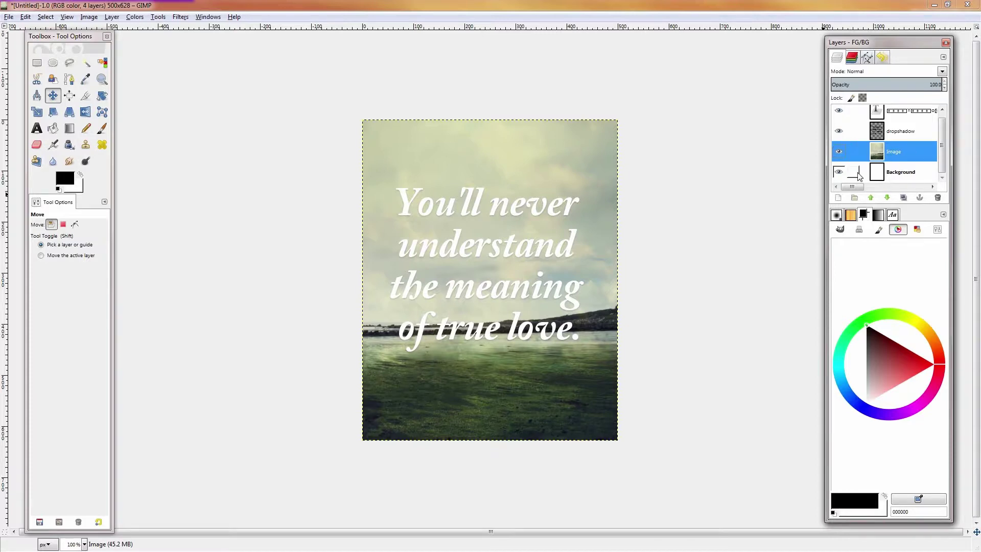
{"action": "left_click", "coordinate": [838, 199]}
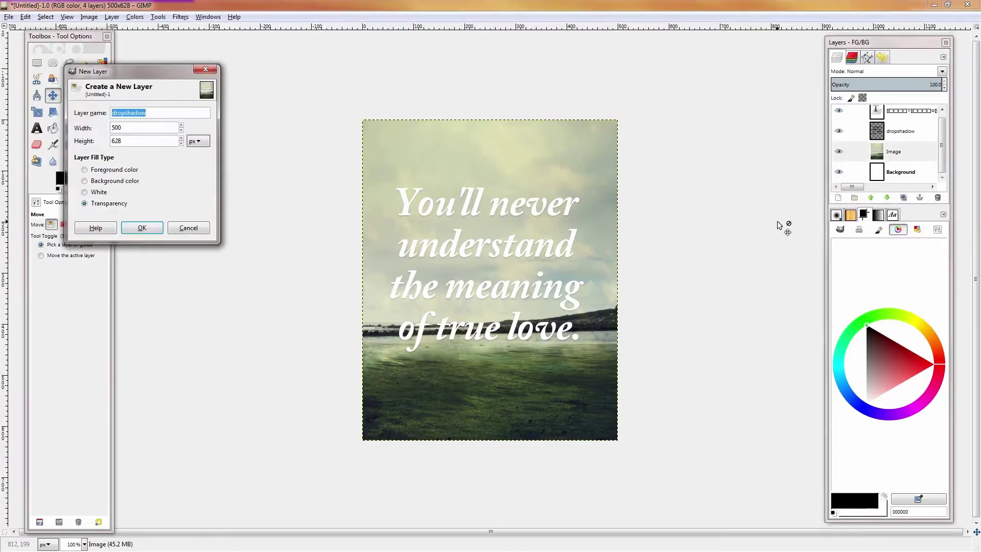
{"action": "type", "text": "darken"}
{"action": "key", "text": "Return"}
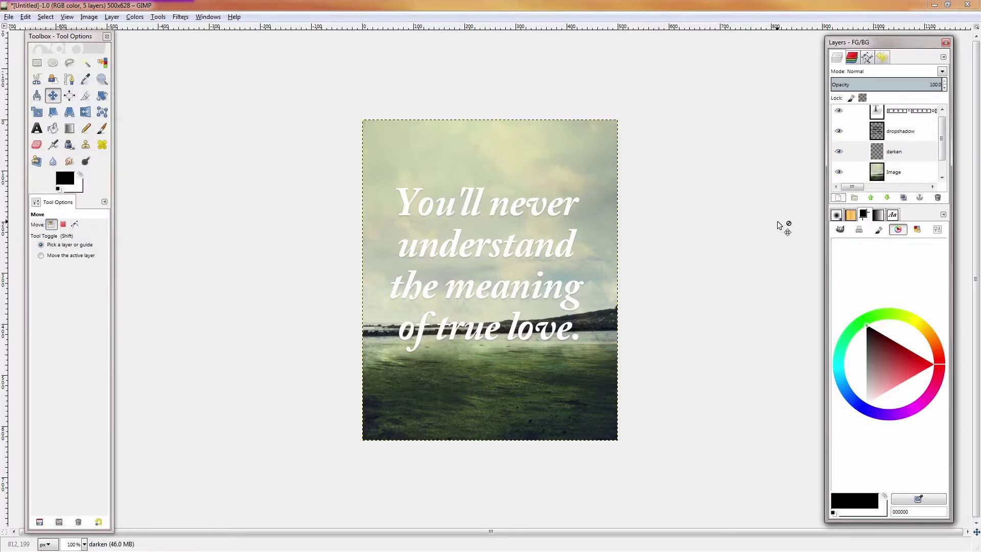
{"action": "key", "text": "shift+b"}
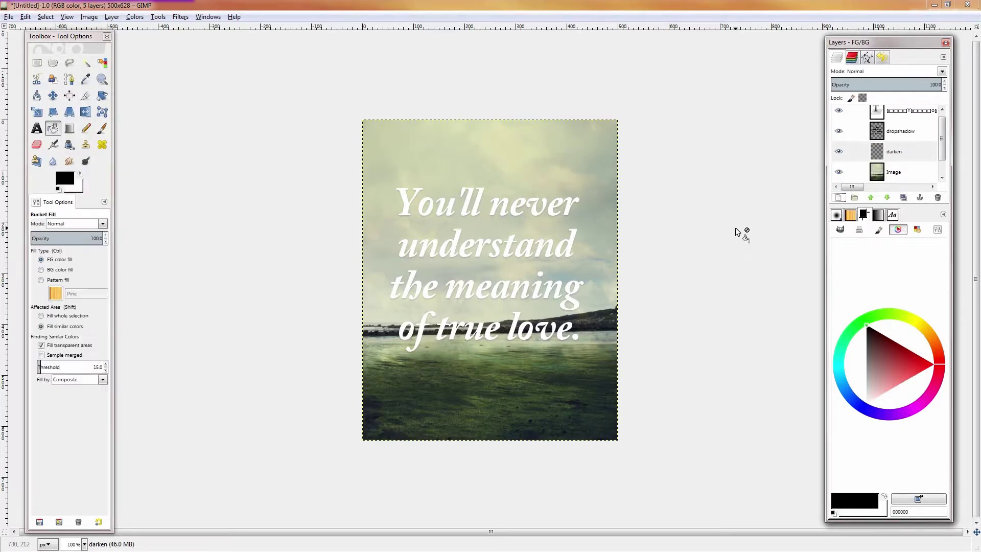
{"action": "left_click", "coordinate": [568, 364]}
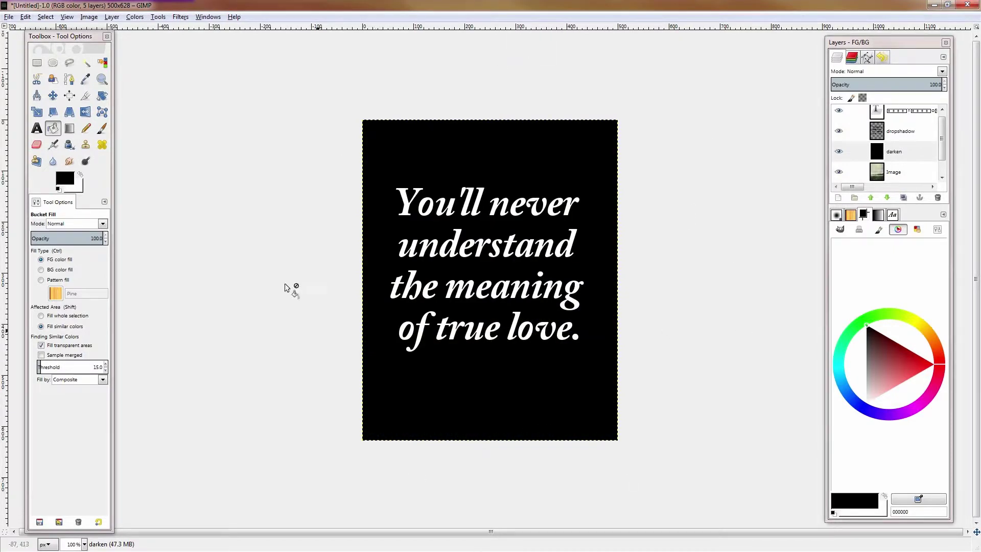
Lower the darken layer's opacity, comparing 45.9, 0 and about 35, until the landscape is moderately dimmed behind the quote.
{"action": "key", "text": "r"}
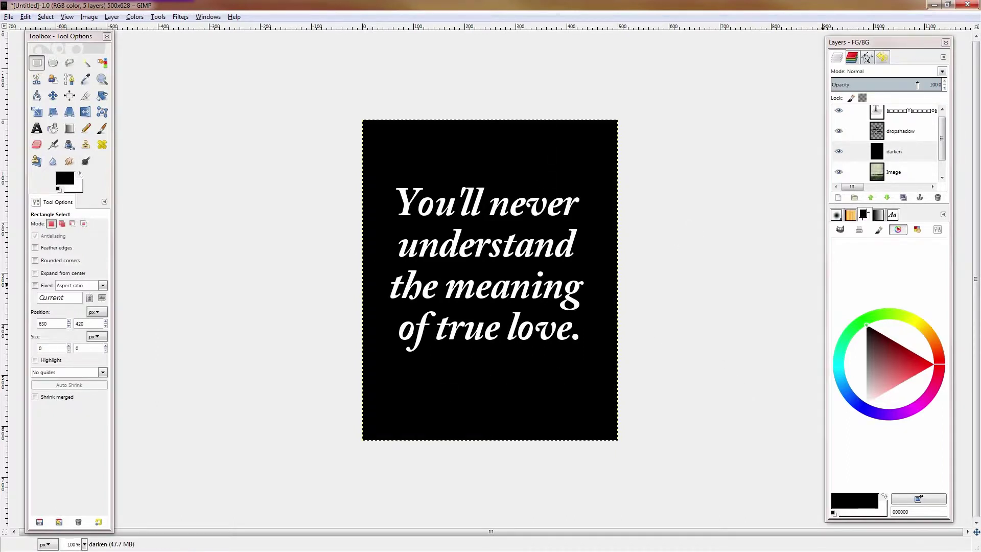
{"action": "left_click_drag", "start_coordinate": [917, 84], "coordinate": [882, 87]}
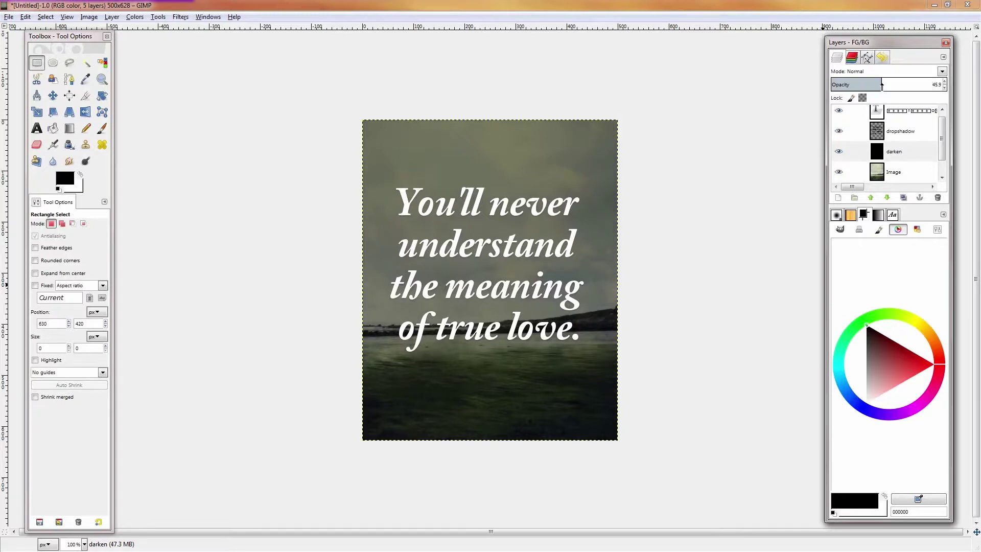
{"action": "left_click_drag", "start_coordinate": [881, 86], "coordinate": [829, 95]}
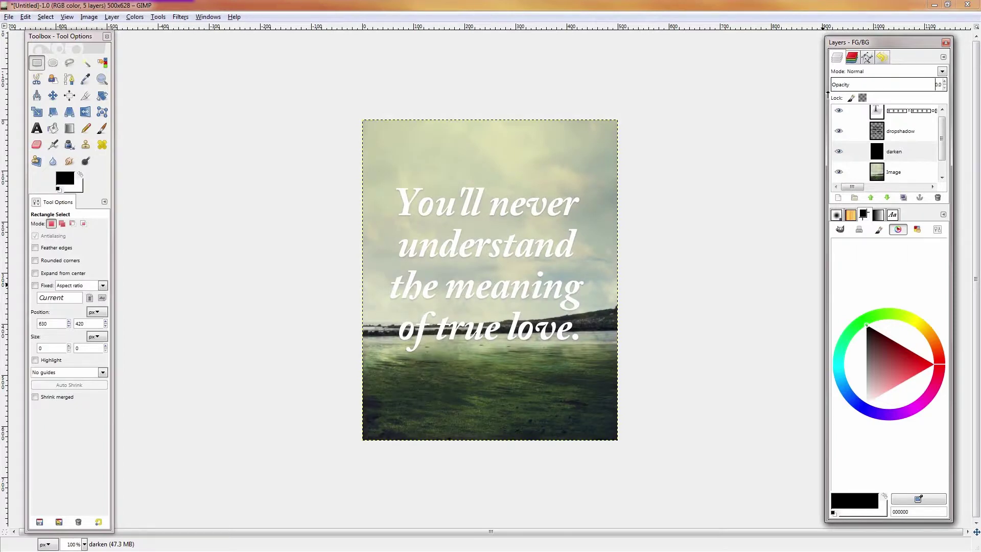
{"action": "left_click_drag", "start_coordinate": [832, 93], "coordinate": [871, 96]}
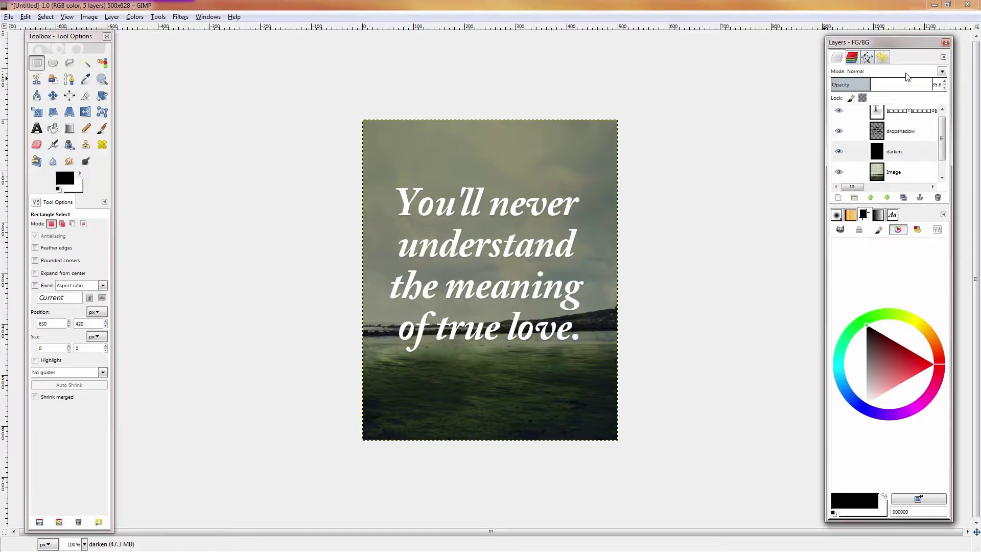
{"action": "left_click_drag", "start_coordinate": [854, 88], "coordinate": [859, 86]}
{"action": "mouse_move", "coordinate": [875, 82]}
{"action": "left_mouse_down"}
{"action": "mouse_move", "coordinate": [844, 89]}
{"action": "mouse_move", "coordinate": [872, 87]}
{"action": "mouse_move", "coordinate": [859, 88]}
{"action": "left_mouse_up"}
{"action": "left_click_drag", "start_coordinate": [756, 94], "coordinate": [893, 91]}
{"action": "mouse_move", "coordinate": [874, 81]}
{"action": "left_mouse_down"}
{"action": "mouse_move", "coordinate": [924, 83]}
{"action": "mouse_move", "coordinate": [847, 84]}
{"action": "mouse_move", "coordinate": [875, 84]}
{"action": "left_mouse_up"}
Select the quote's letter shapes from the text layer's alpha and add a new layer named cast above it.
{"action": "left_click", "coordinate": [900, 132]}
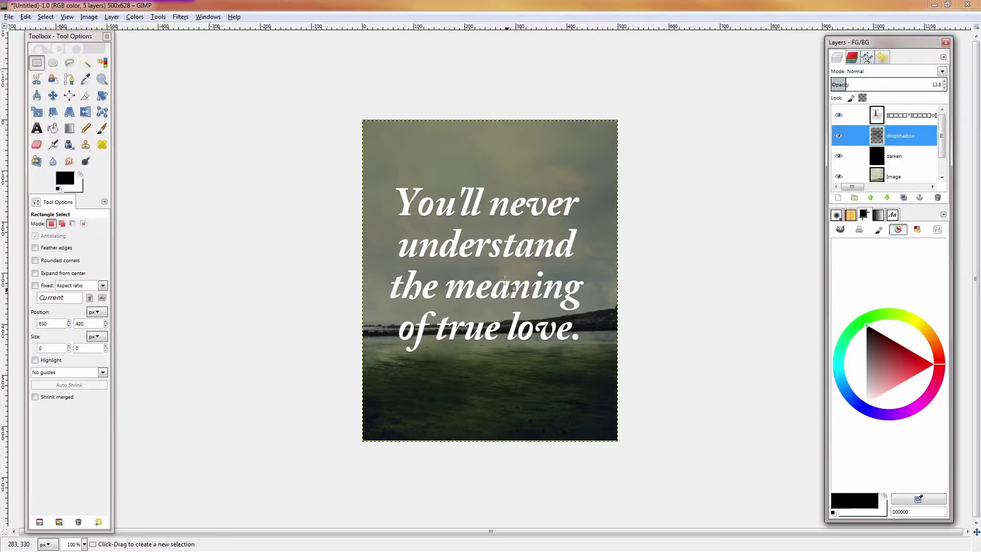
{"action": "right_click", "coordinate": [890, 115]}
{"action": "key", "text": "Escape"}
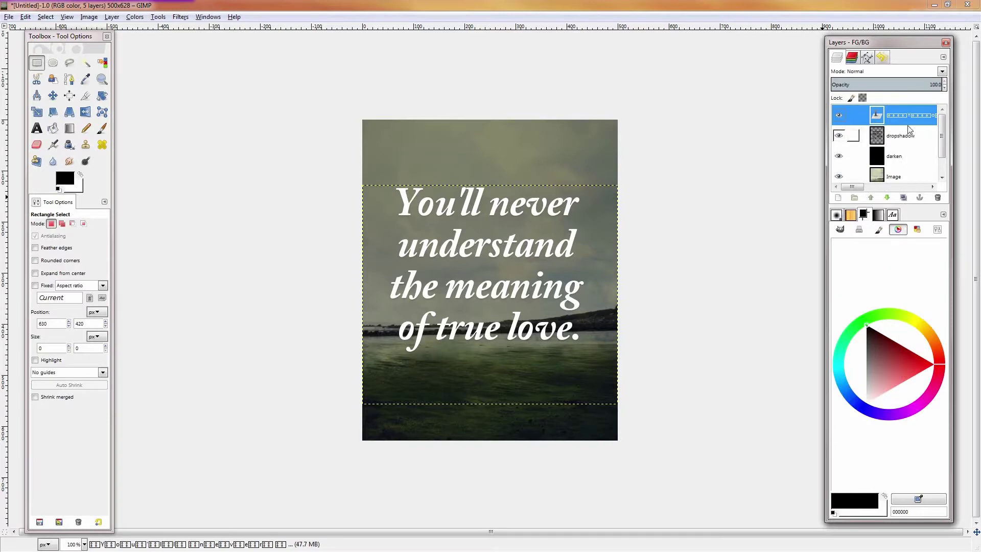
{"action": "right_click", "coordinate": [894, 117]}
{"action": "left_click", "coordinate": [832, 414]}
{"action": "left_click", "coordinate": [839, 198]}
{"action": "type", "text": "cast"}
{"action": "key", "text": "Return"}
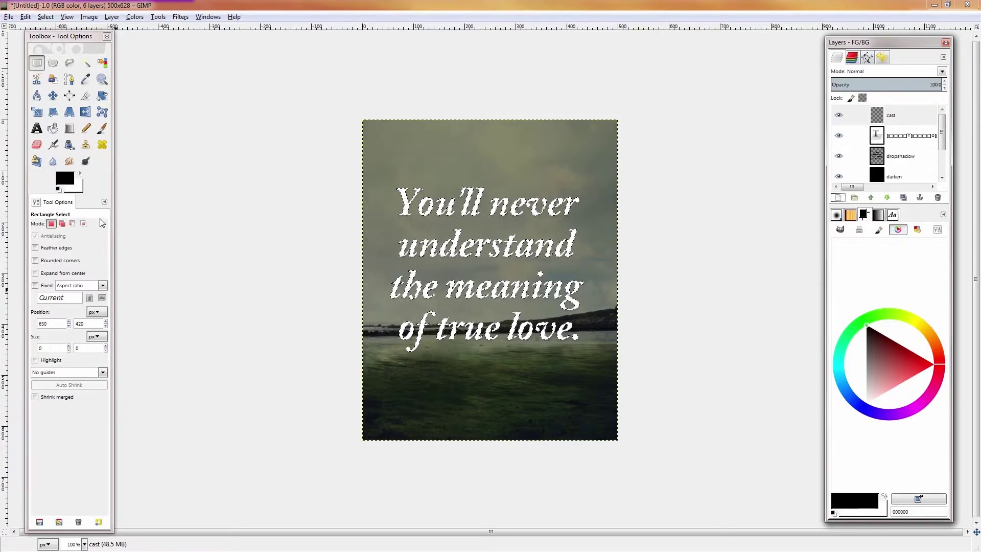
Set up the Blend tool with the FG to Transparent gradient and a linear shape.
{"action": "left_click", "coordinate": [71, 130]}
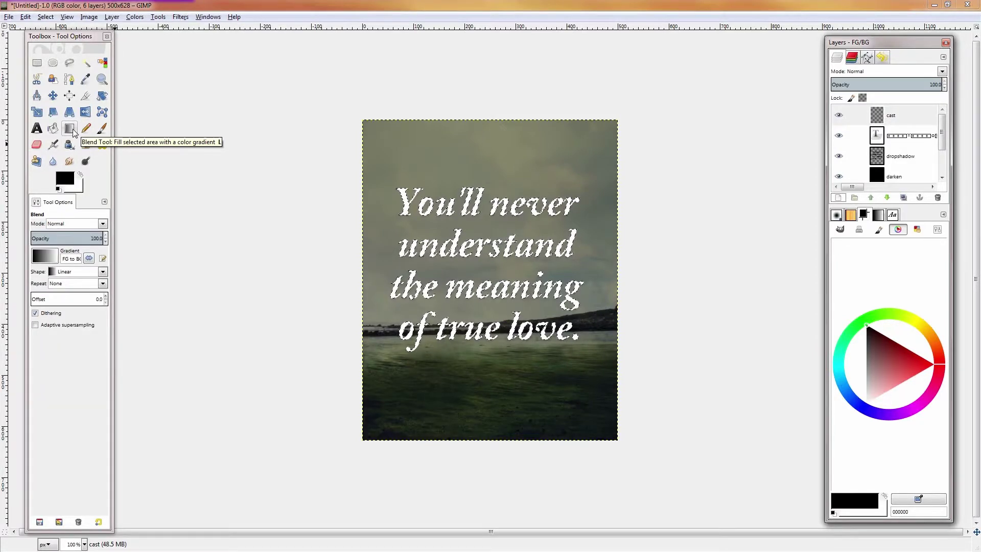
{"action": "left_click", "coordinate": [44, 257]}
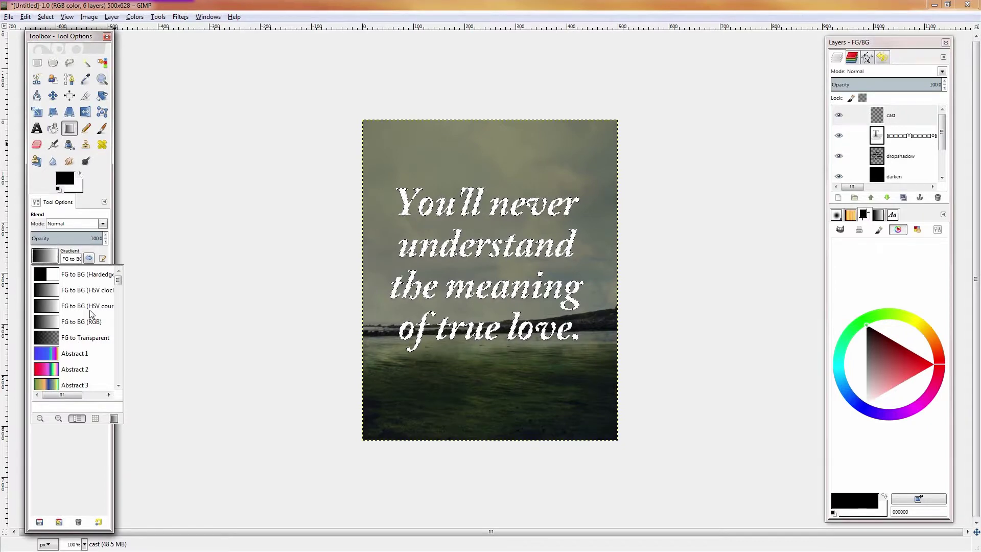
{"action": "left_click", "coordinate": [66, 337]}
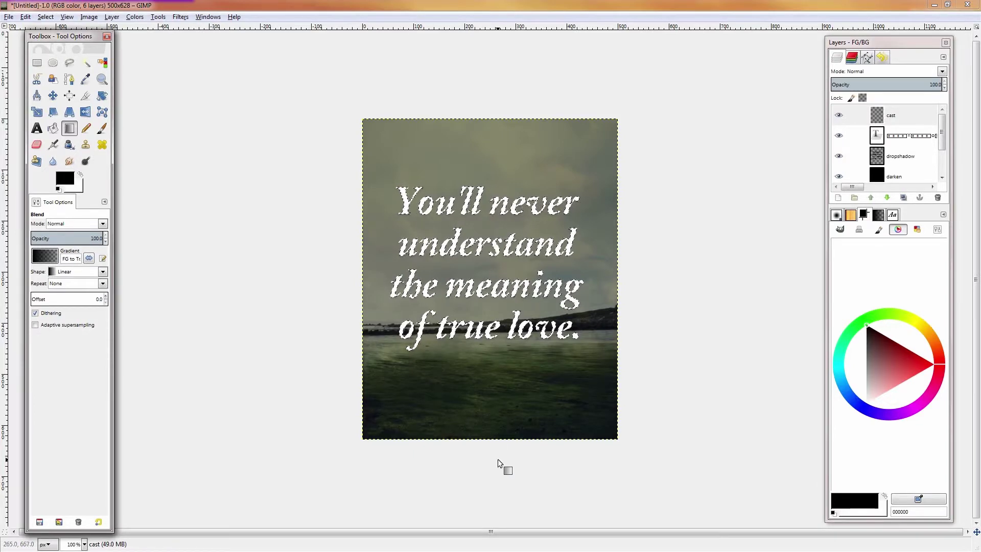
Try a black fade from below the image up to the quote's first line with the cast layer at about 49 opacity, and undo it.
{"action": "left_click_drag", "start_coordinate": [510, 500], "coordinate": [509, 194]}
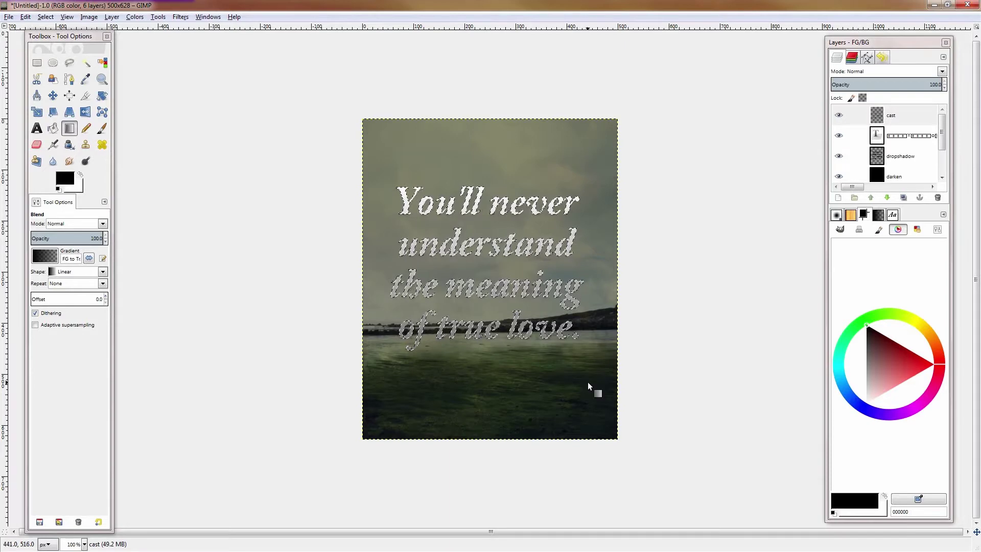
{"action": "key", "text": "r"}
{"action": "left_click", "coordinate": [635, 370]}
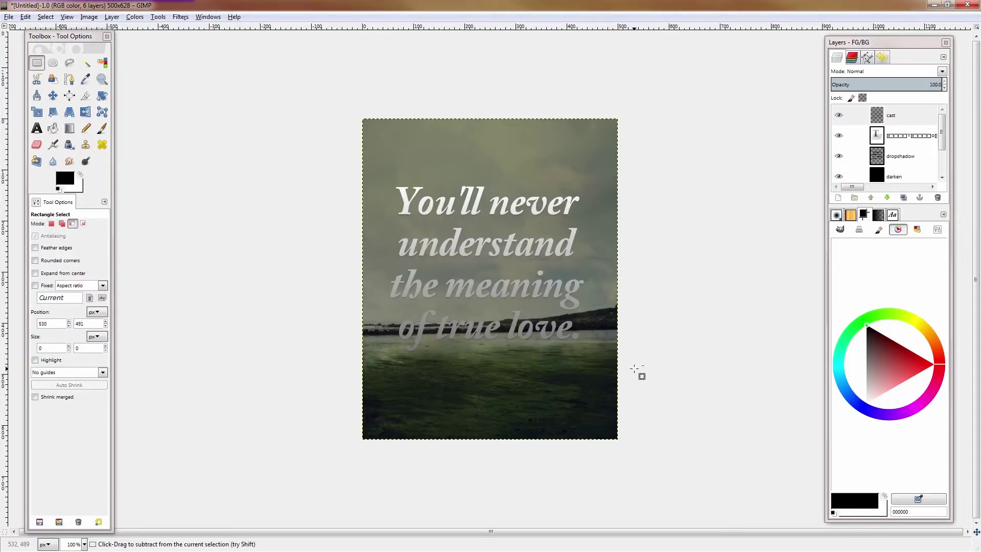
{"action": "scroll", "coordinate": [558, 414], "scroll_direction": "down", "scroll_amount": 2, "text": "ctrl"}
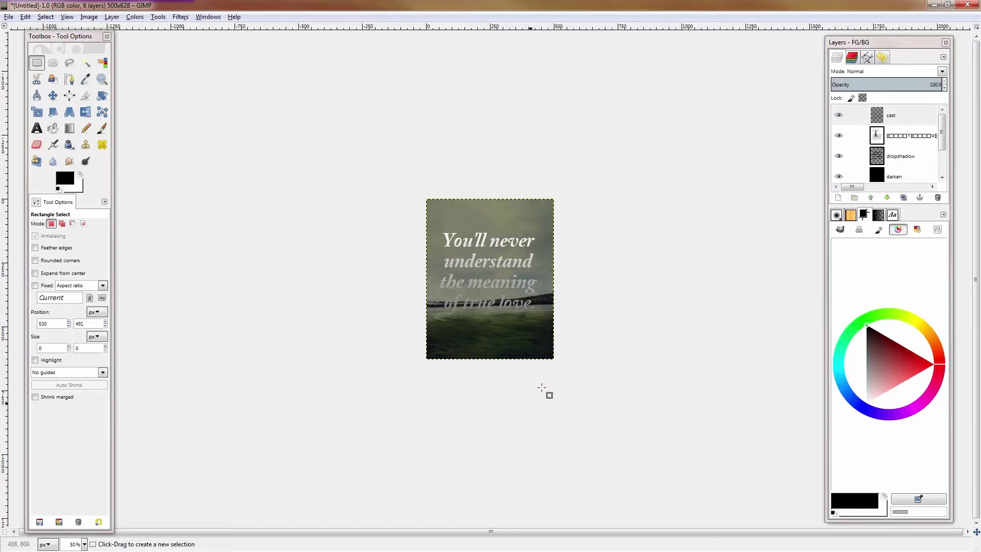
{"action": "left_click_drag", "start_coordinate": [910, 84], "coordinate": [881, 88]}
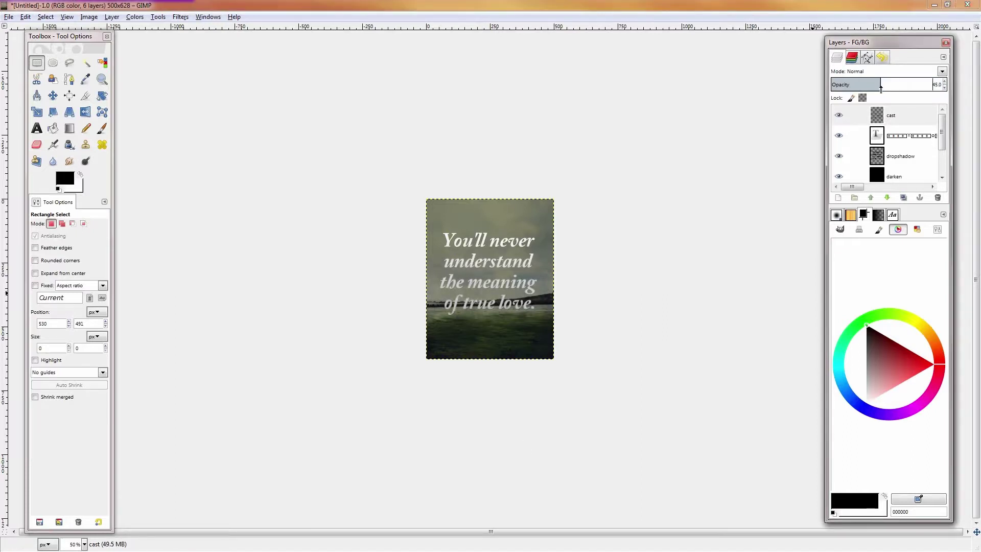
{"action": "key", "text": "ctrl+z"}
{"action": "key", "text": "ctrl+z"}
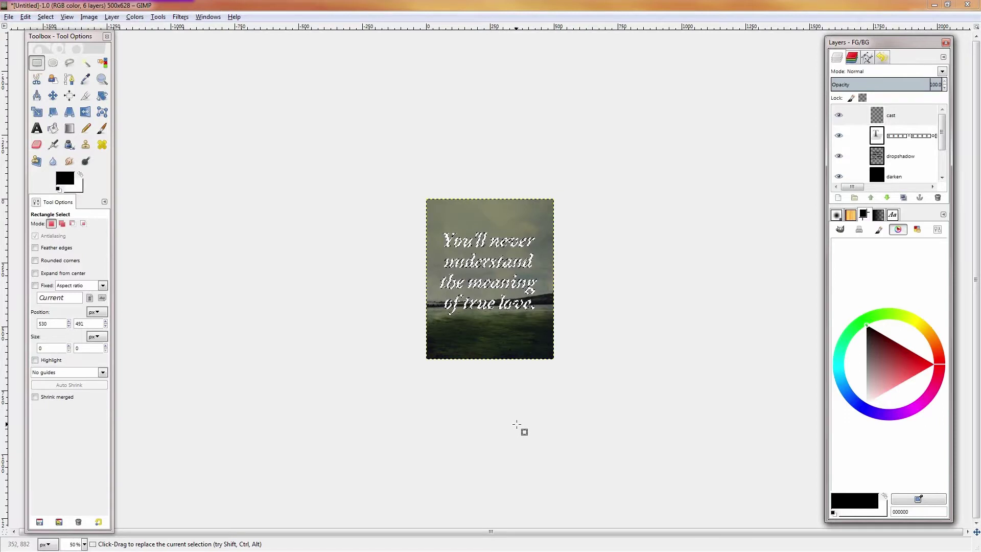
Try a gentler fade on the cast layer, drawing the gradient from far below the image up to the first lines, and undo it.
{"action": "key", "text": "minus"}
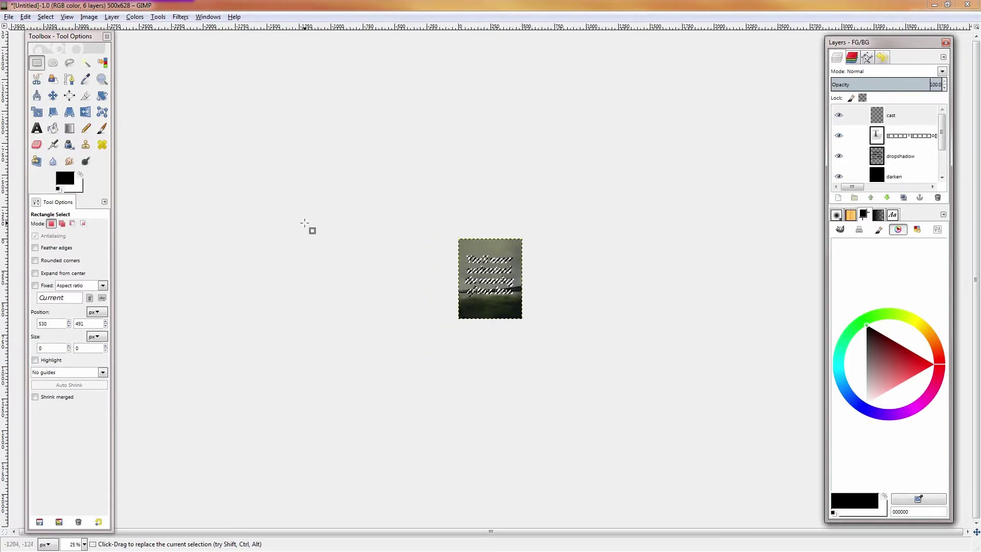
{"action": "left_click", "coordinate": [69, 129]}
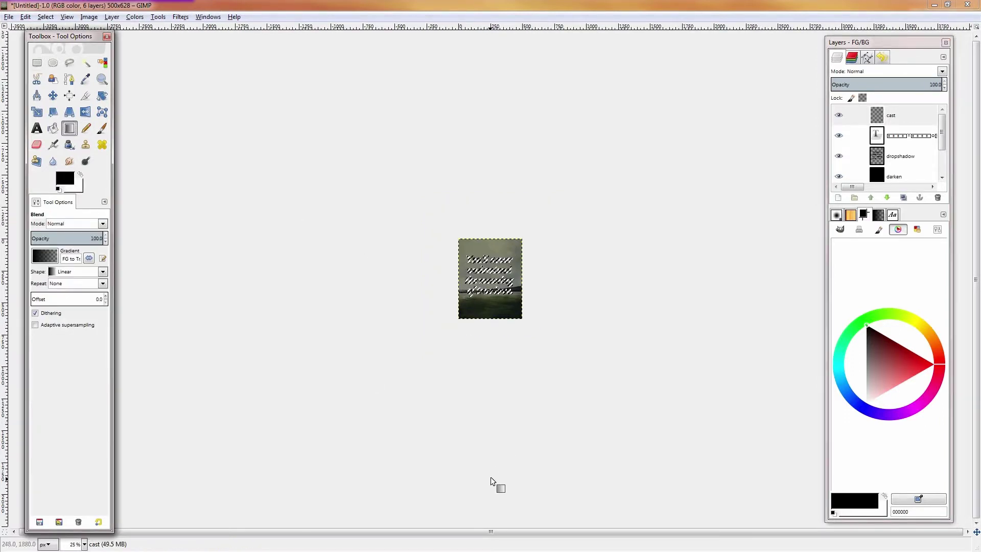
{"action": "left_click_drag", "start_coordinate": [496, 489], "coordinate": [503, 266]}
{"action": "scroll", "coordinate": [503, 306], "scroll_direction": "up", "scroll_amount": 5}
{"action": "scroll", "coordinate": [479, 322], "scroll_direction": "down", "scroll_amount": 1}
{"action": "key", "text": "r"}
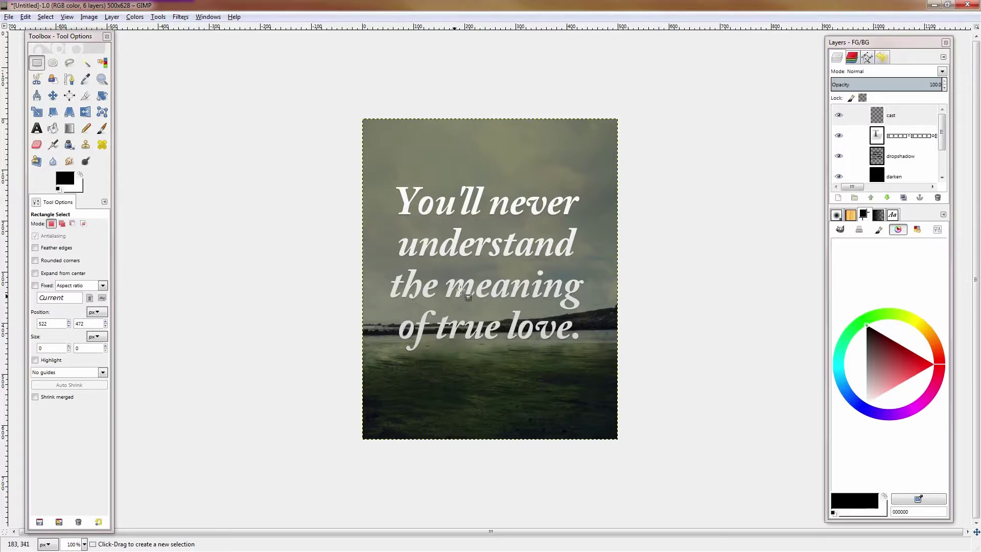
{"action": "key", "text": "ctrl"}
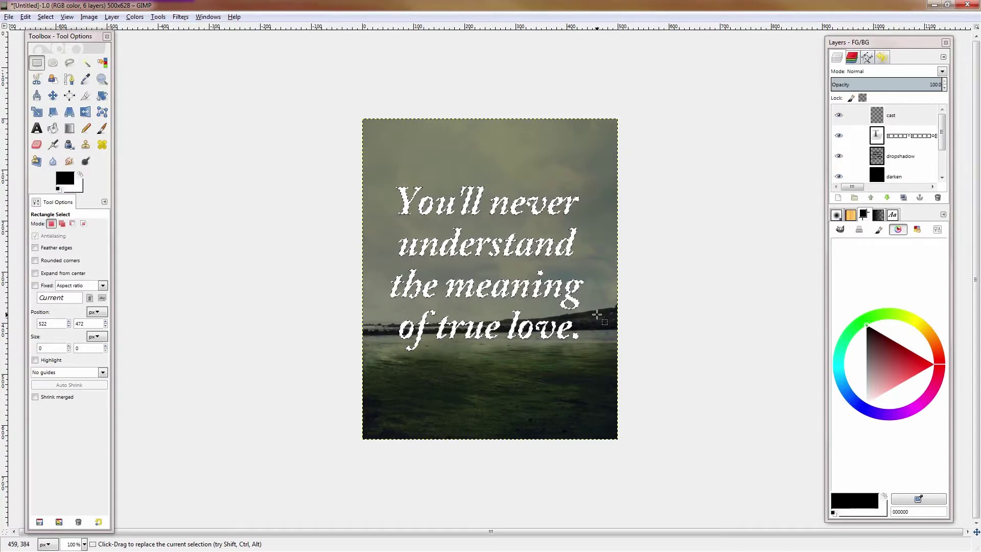
Try a subtler fade with the gradient running from well below the image up to the quote's last line.
{"action": "key", "text": "l"}
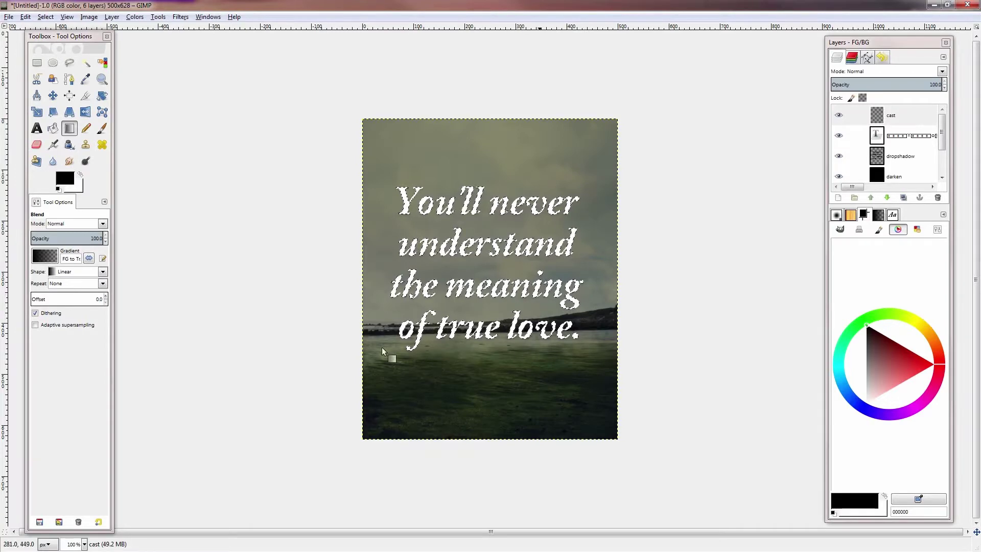
{"action": "scroll", "coordinate": [524, 408], "scroll_direction": "down", "scroll_amount": 3}
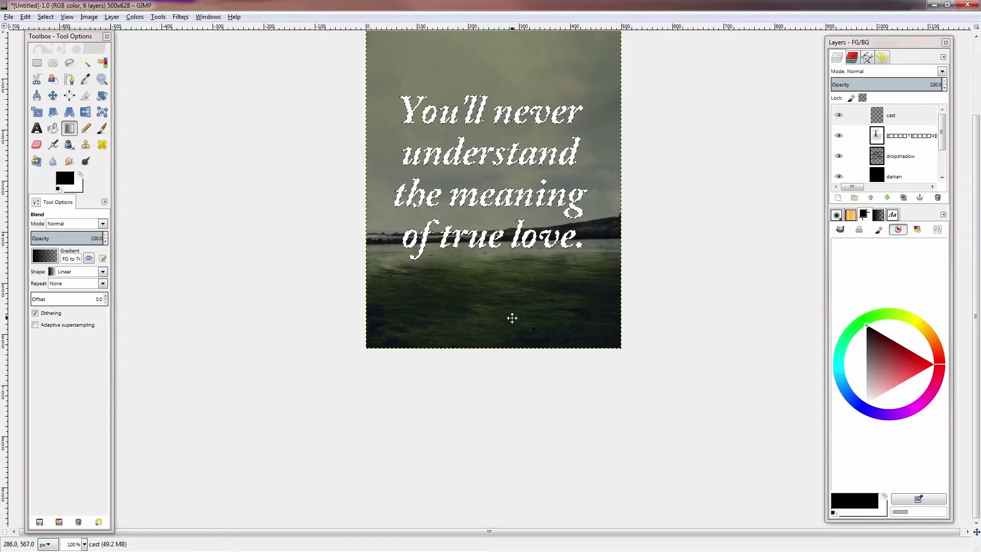
{"action": "left_click_drag", "start_coordinate": [496, 514], "coordinate": [494, 228]}
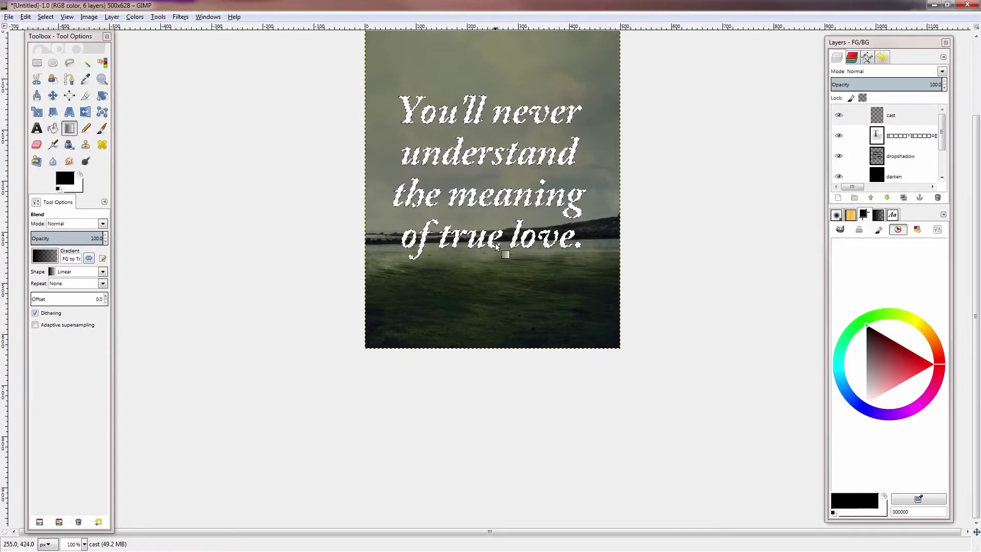
{"action": "key", "text": "r"}
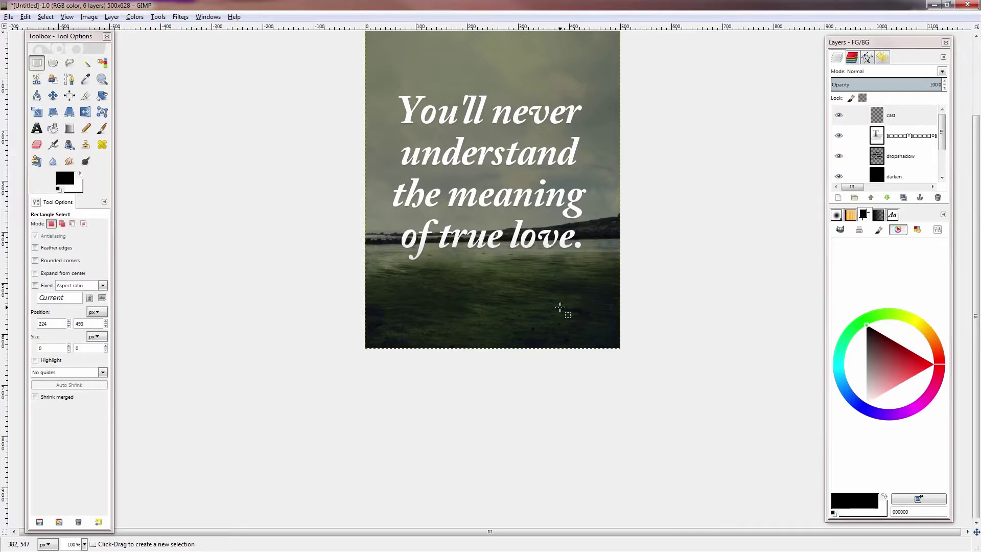
Shade the quote's last line on the cast layer with a gradient from just below the image up to that line, keeping the letters selected.
{"action": "key", "text": "l"}
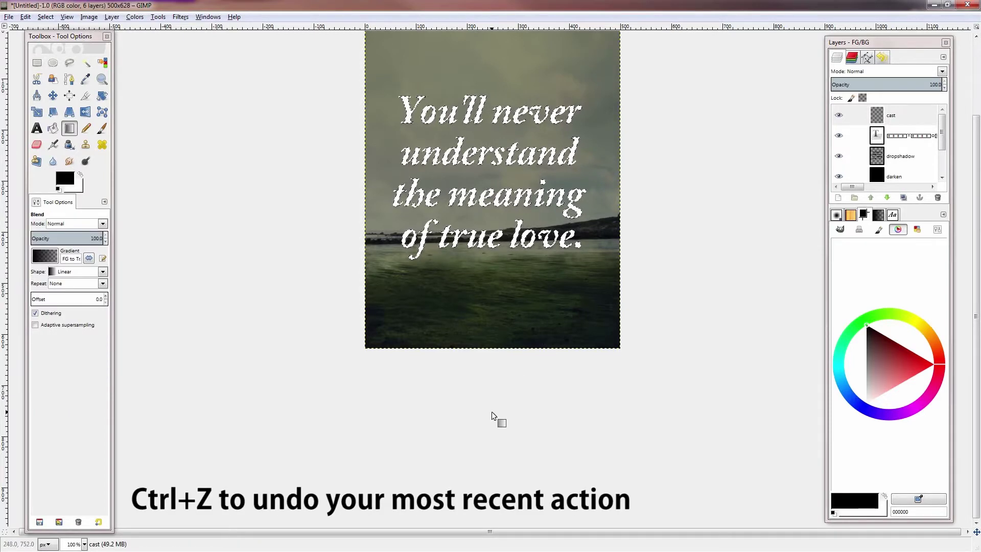
{"action": "left_click_drag", "start_coordinate": [494, 417], "coordinate": [501, 221]}
{"action": "key", "text": "r"}
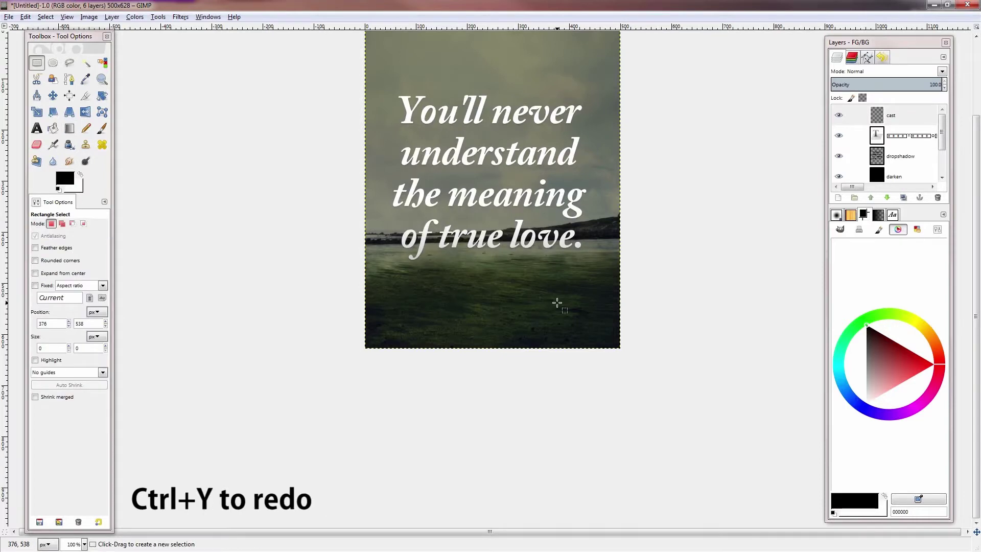
{"action": "key", "text": "ctrl+y"}
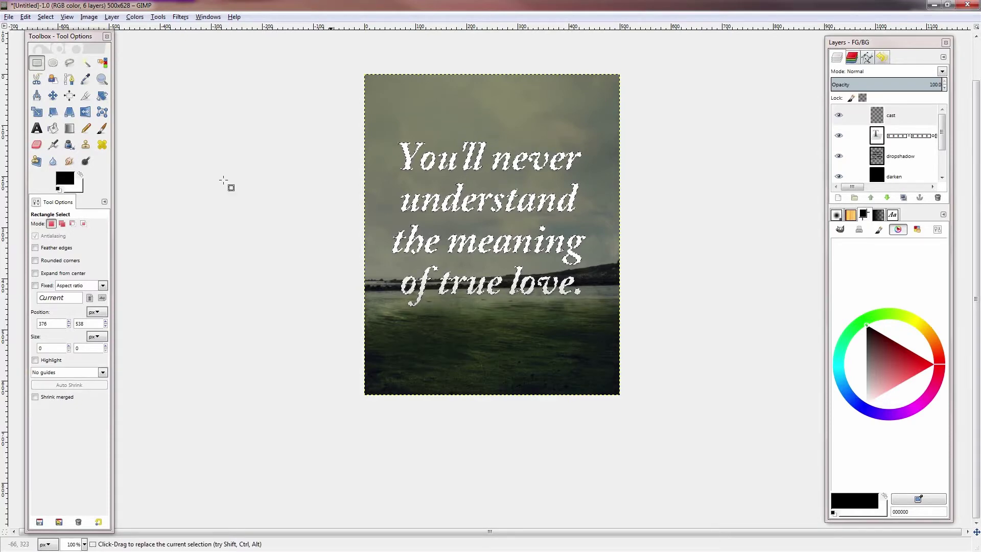
Subtract the line "of true love." from the lettering selection with Rectangle Select and switch back to the Blend tool.
{"action": "key", "text": "ctrl"}
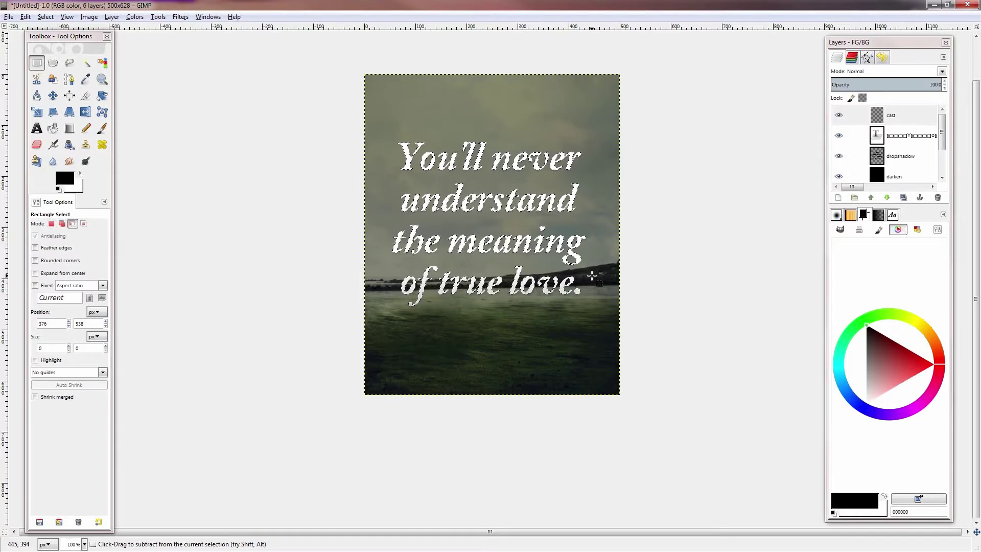
{"action": "left_click_drag", "start_coordinate": [601, 270], "coordinate": [385, 320]}
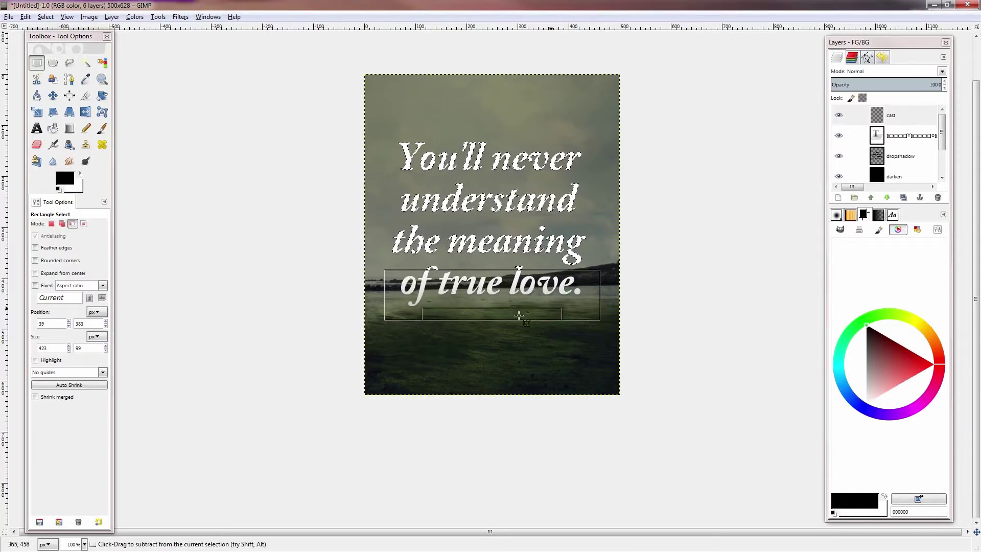
{"action": "left_click_drag", "start_coordinate": [540, 261], "coordinate": [410, 278], "text": "ctrl"}
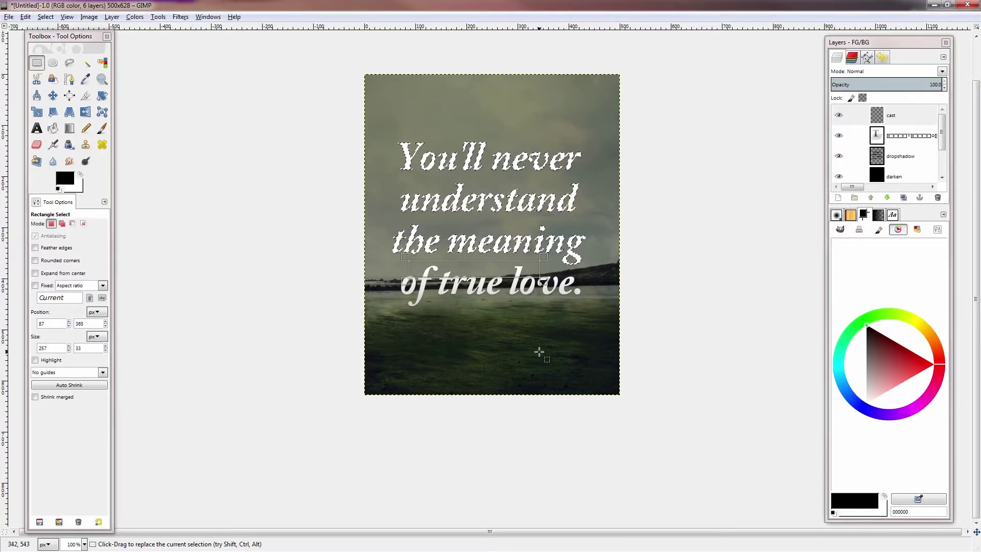
{"action": "key", "text": "l"}
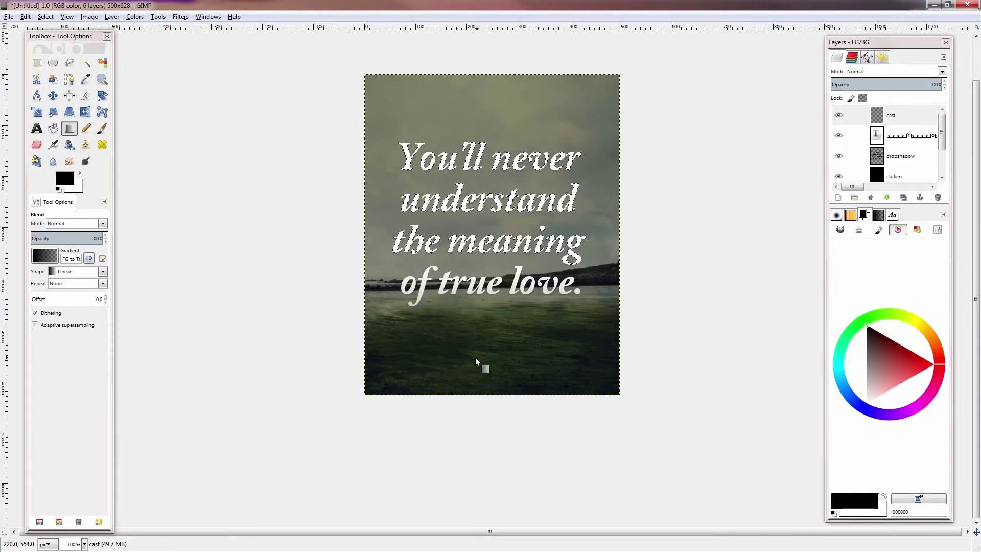
Shade the first three quote lines on the cast layer with a gradient from below the image up to the last line's base, then deselect.
{"action": "left_click_drag", "start_coordinate": [494, 456], "coordinate": [505, 302]}
{"action": "key", "text": "r"}
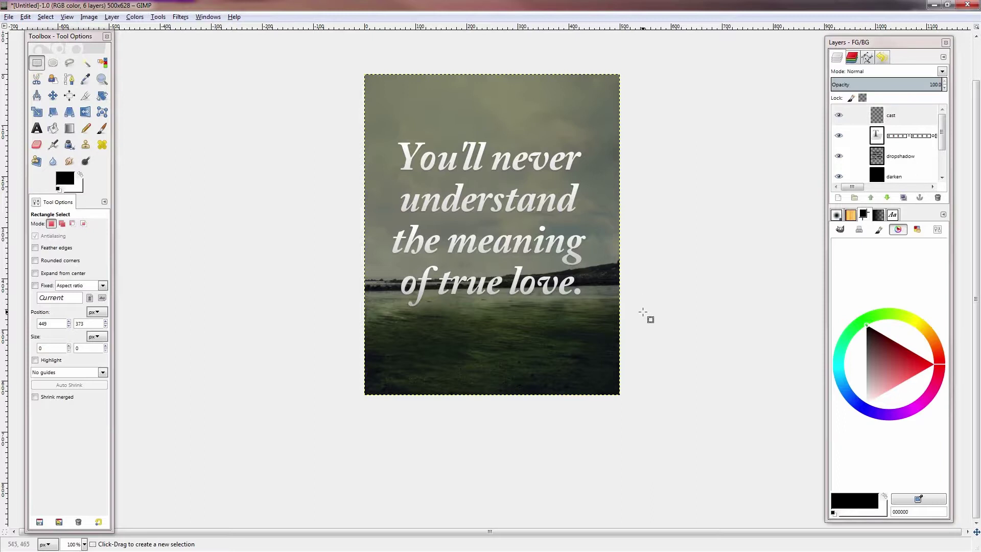
Add a transparent 500 × 628 px layer named cv above the cast layer and paste a copy of the visible image into it.
{"action": "left_click", "coordinate": [893, 123]}
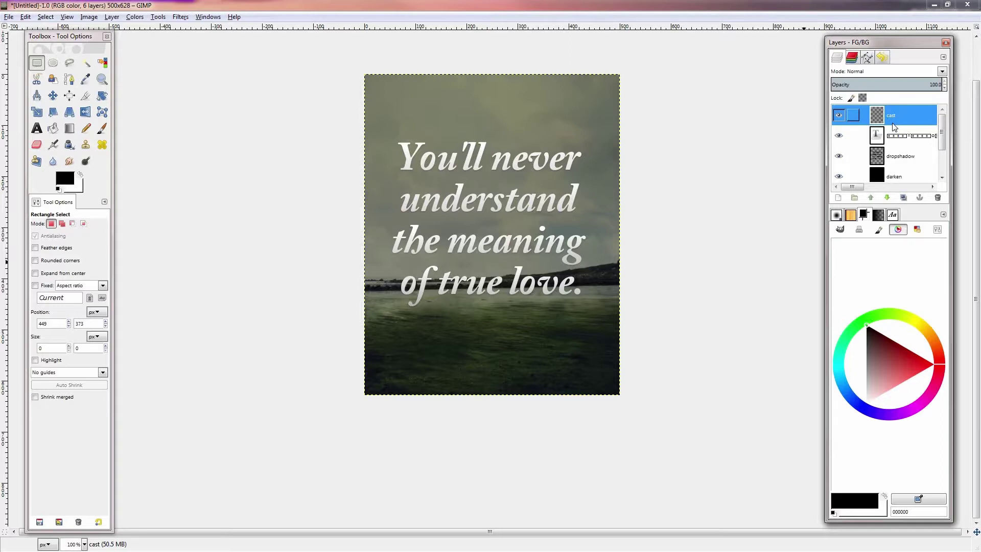
{"action": "left_click", "coordinate": [839, 198]}
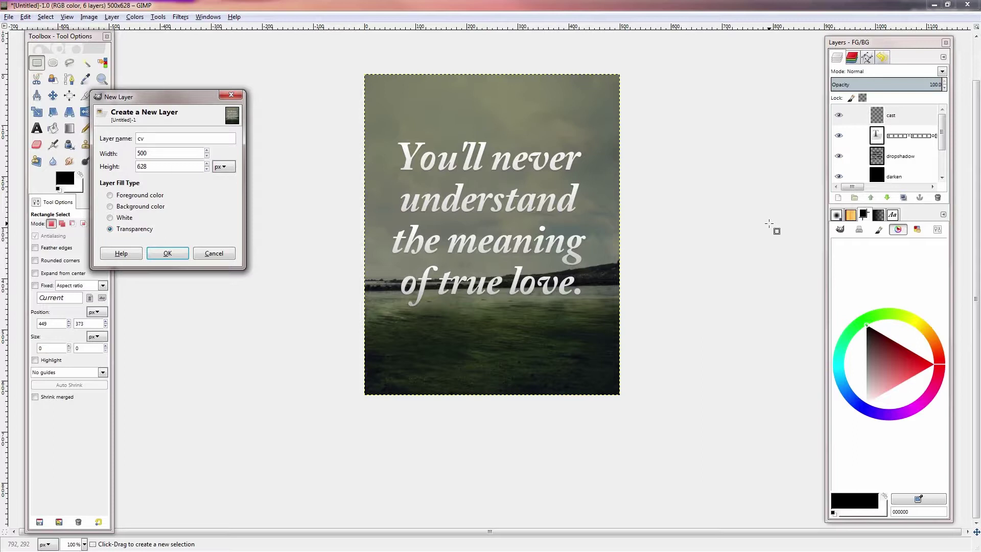
{"action": "key", "text": "Return"}
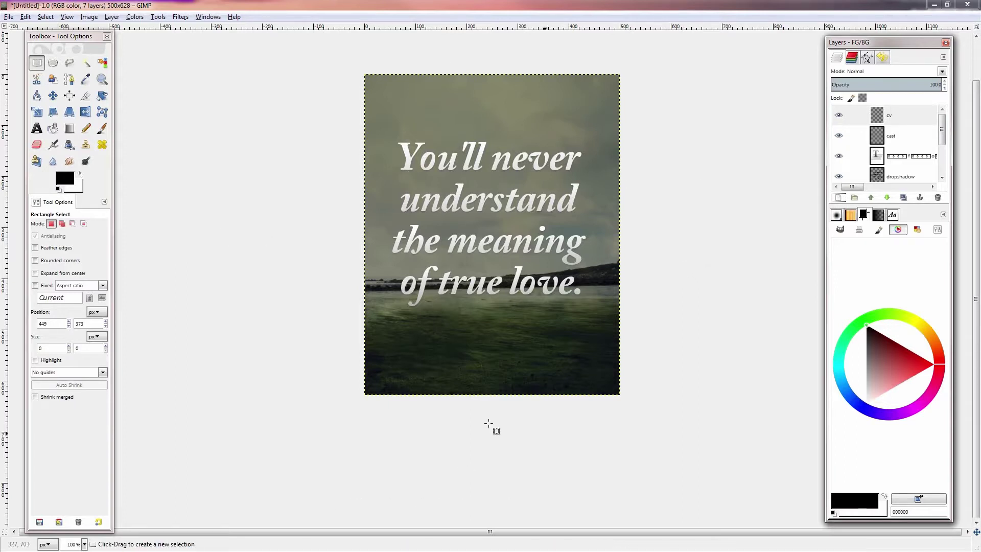
{"action": "key", "text": "ctrl+c"}
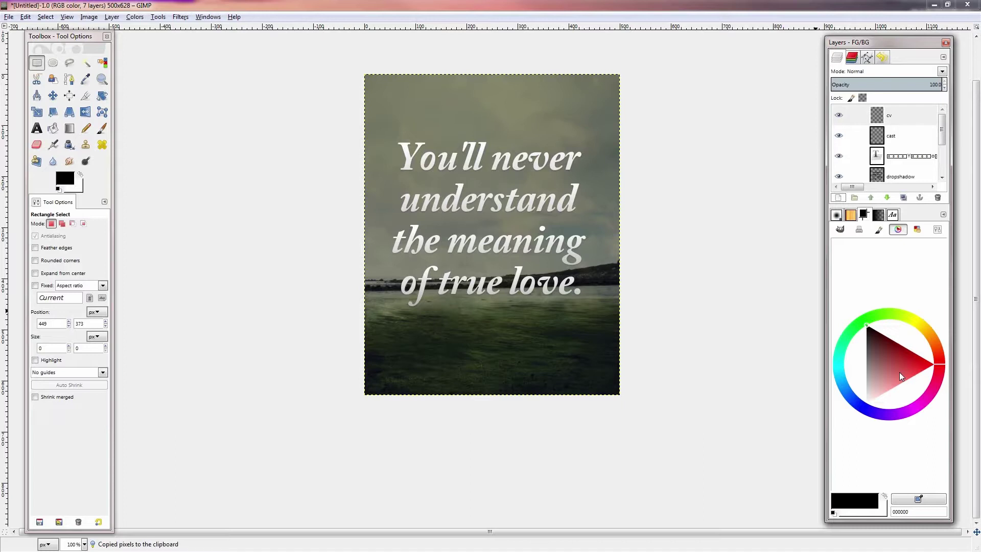
{"action": "key", "text": "ctrl+v"}
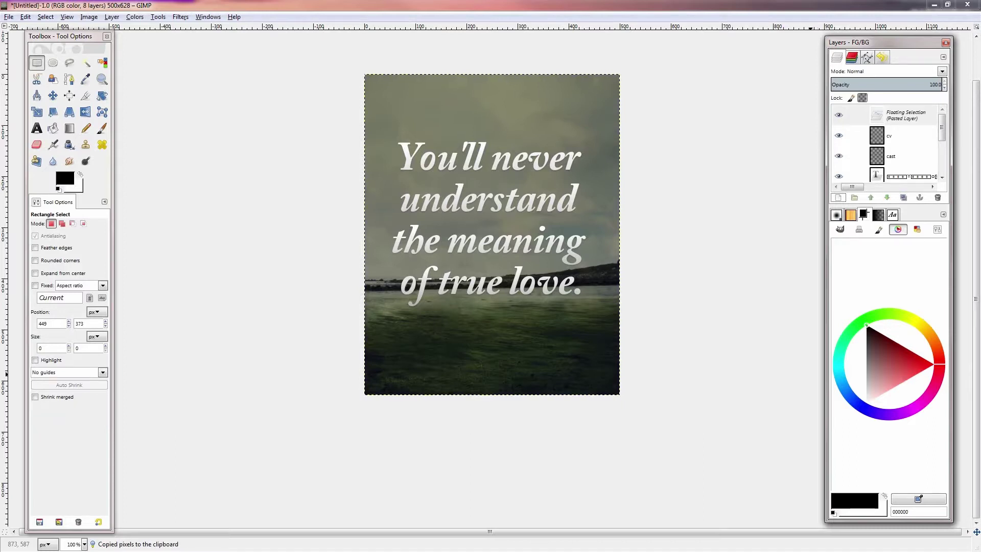
{"action": "left_click", "coordinate": [693, 350]}
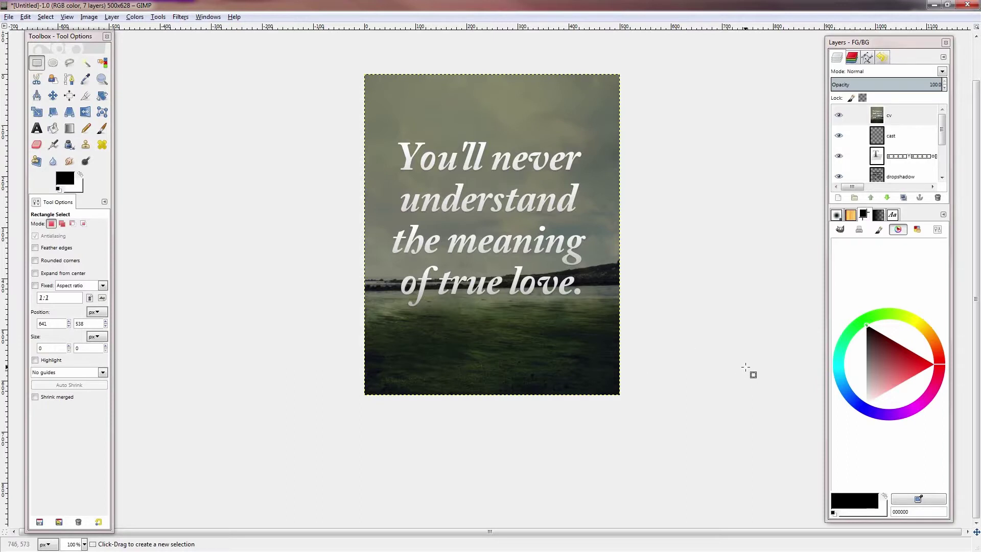
Try colorizing the cv layer with a hue of 289 and cancel the adjustment.
{"action": "left_click", "coordinate": [135, 17]}
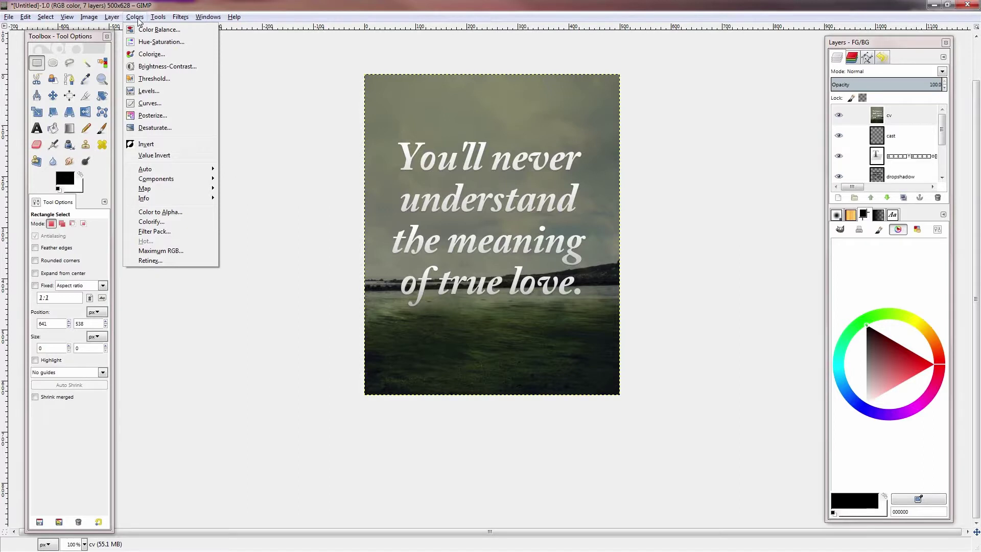
{"action": "left_click", "coordinate": [149, 54]}
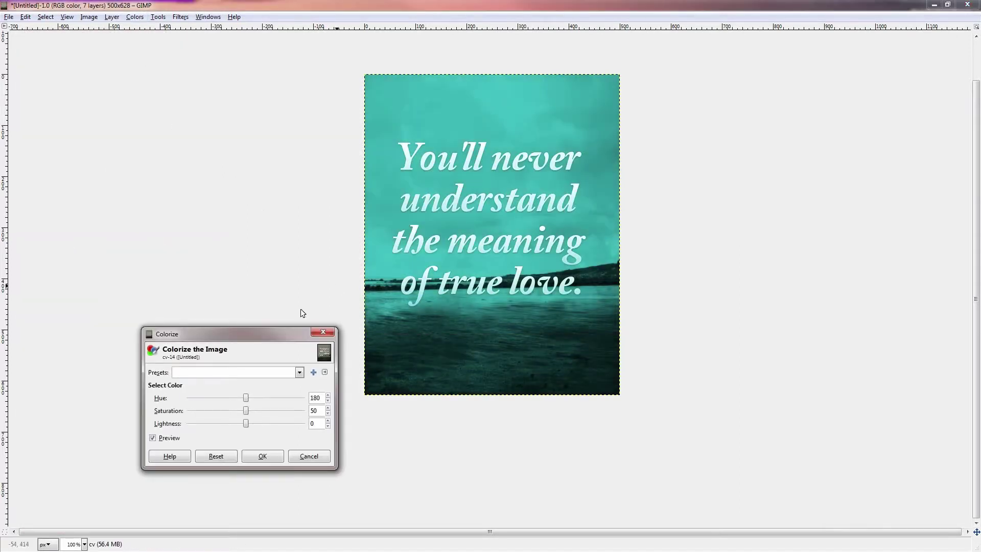
{"action": "left_click_drag", "start_coordinate": [246, 397], "coordinate": [280, 402]}
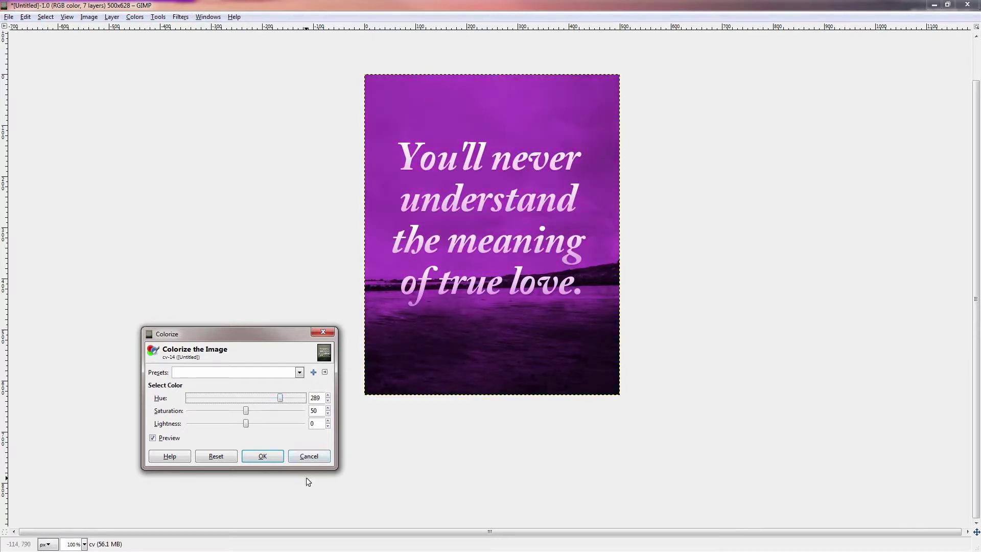
{"action": "left_click", "coordinate": [307, 457]}
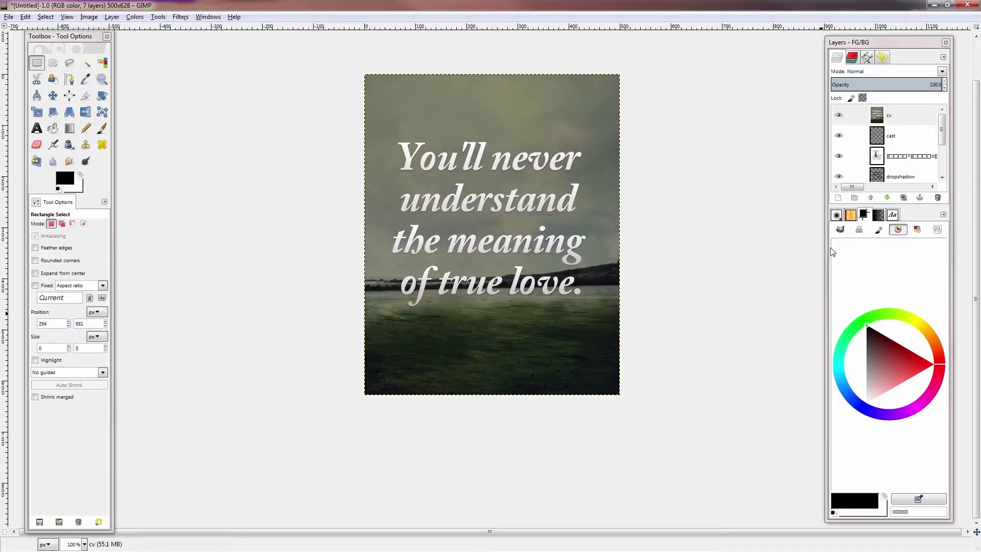
Delete the cv layer from the layer stack.
{"action": "left_click", "coordinate": [910, 116]}
{"action": "left_click", "coordinate": [944, 215]}
{"action": "left_click", "coordinate": [938, 198]}
{"action": "left_click", "coordinate": [937, 198]}
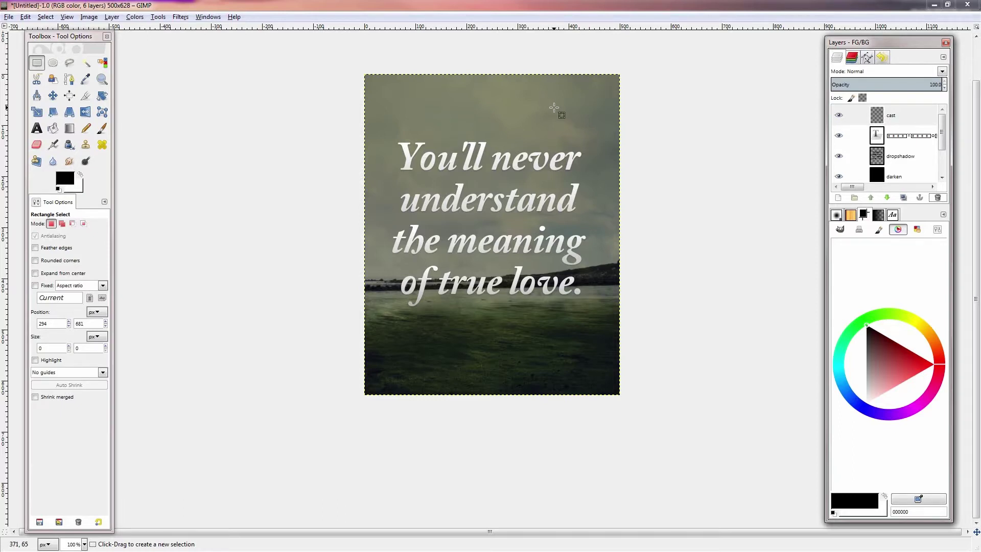
Add a transparent 500 × 628 px layer named outershadow above the cast layer.
{"action": "left_click", "coordinate": [889, 113]}
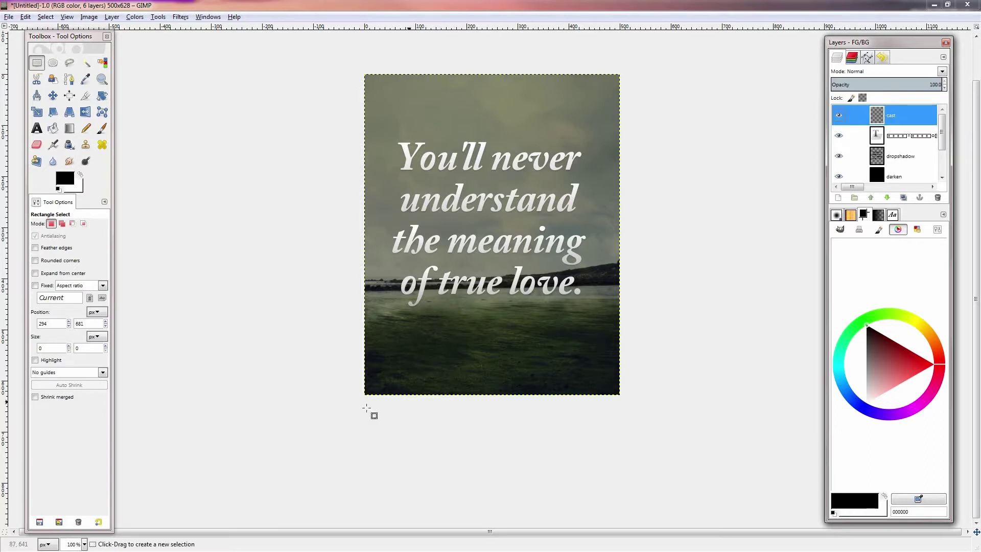
{"action": "left_click", "coordinate": [836, 198]}
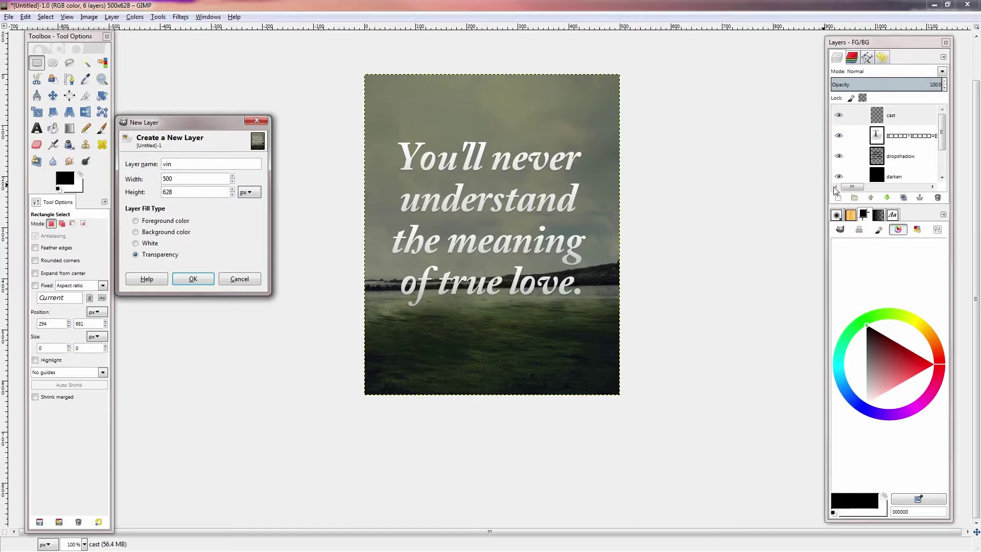
{"action": "type", "text": "outershadow"}
{"action": "key", "text": "Return"}
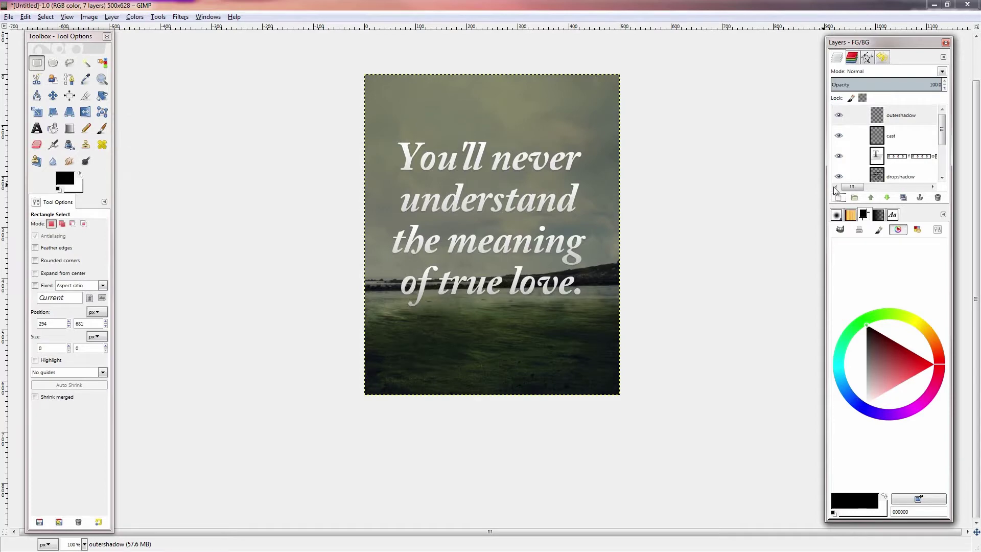
{"action": "key", "text": "l"}
{"action": "key", "text": "plus"}
{"action": "key", "text": "plus"}
{"action": "left_click_drag", "start_coordinate": [646, 59], "coordinate": [630, 187]}
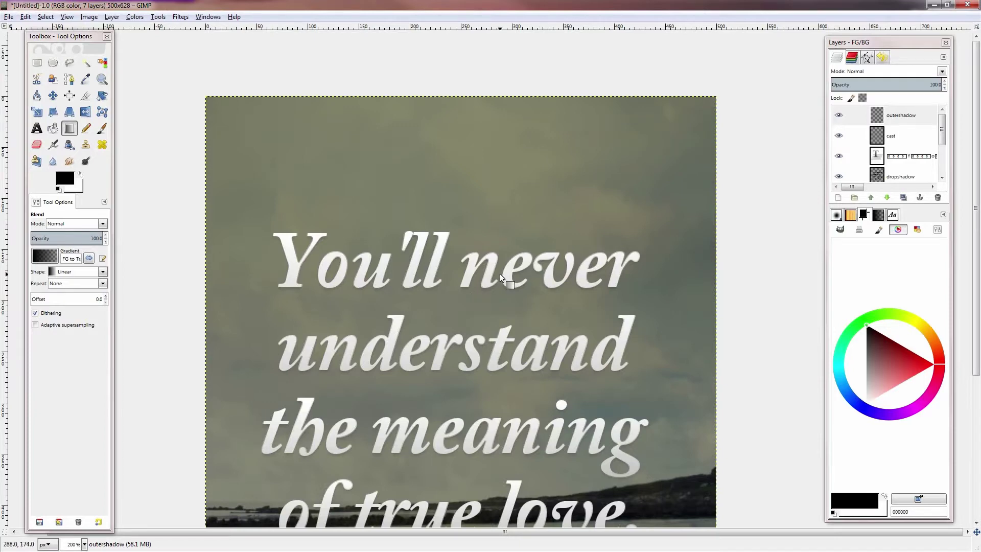
{"action": "mouse_move", "coordinate": [441, 367]}
{"action": "left_mouse_down"}
{"action": "mouse_move", "coordinate": [495, 300]}
{"action": "mouse_move", "coordinate": [422, 361]}
{"action": "mouse_move", "coordinate": [442, 352]}
{"action": "left_mouse_up"}
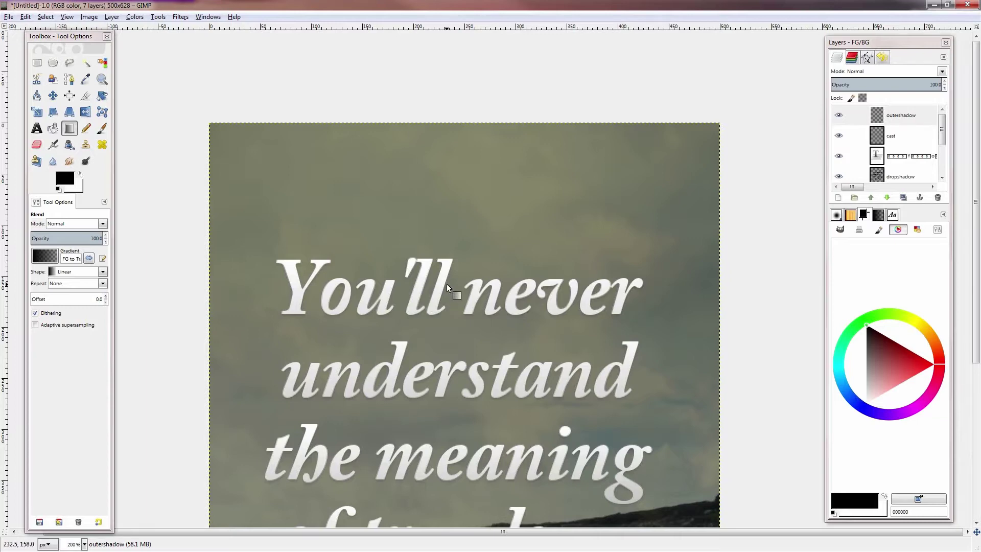
{"action": "scroll", "coordinate": [460, 306], "scroll_direction": "up", "scroll_amount": 1}
{"action": "scroll", "coordinate": [460, 306], "scroll_direction": "right", "scroll_amount": 1}
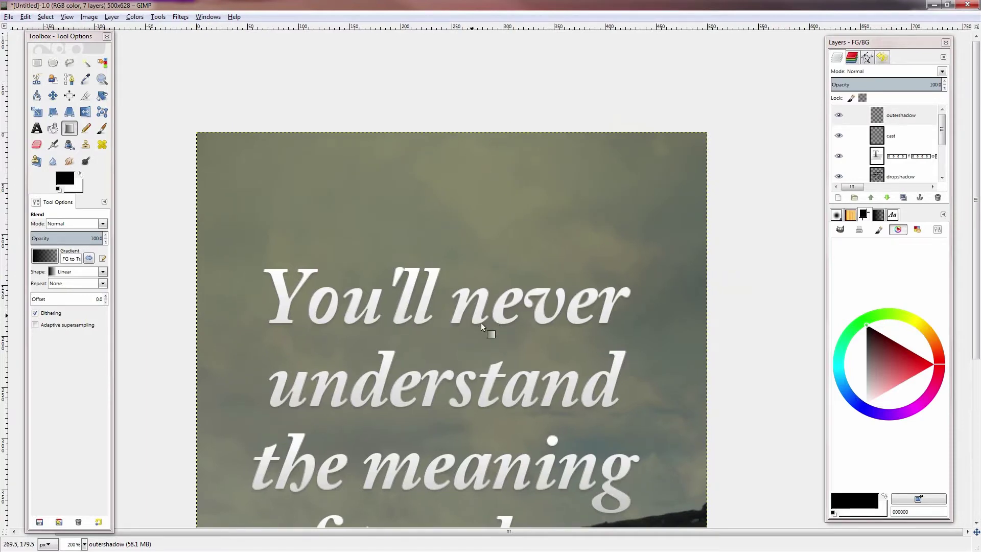
{"action": "scroll", "coordinate": [480, 323], "scroll_direction": "up", "scroll_amount": 4}
{"action": "scroll", "coordinate": [480, 323], "scroll_direction": "left", "scroll_amount": 1}
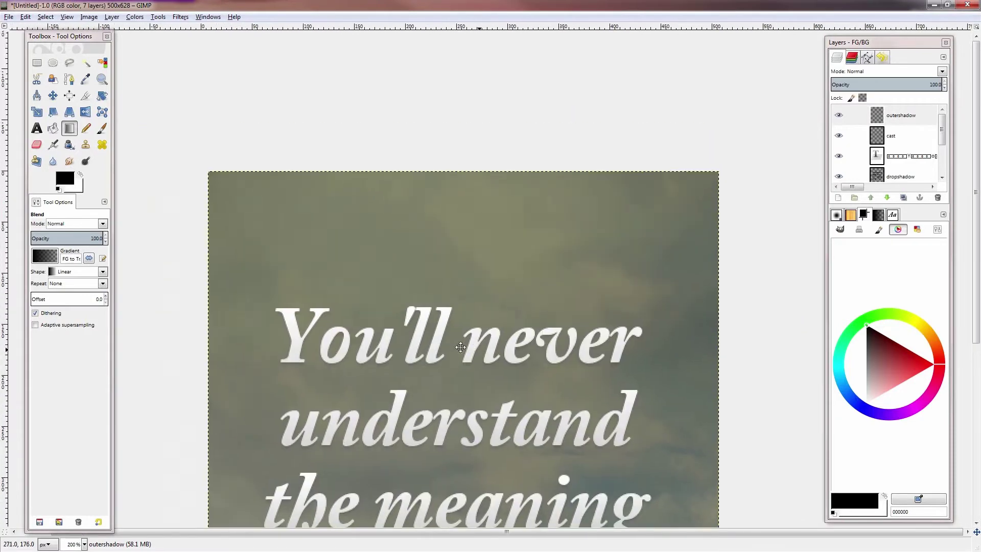
{"action": "scroll", "coordinate": [461, 347], "scroll_direction": "down", "scroll_amount": 3}
{"action": "scroll", "coordinate": [461, 347], "scroll_direction": "left", "scroll_amount": 2}
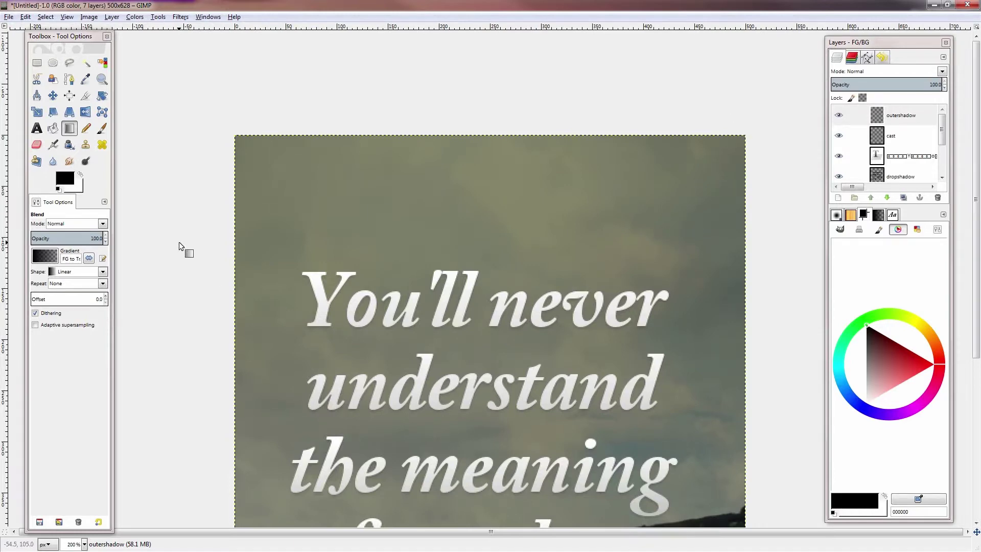
Outline a thin tapering strip along the image's top and left edges with Free Select, cutting the upper-left corner, and close it outside the canvas.
{"action": "key", "text": "f"}
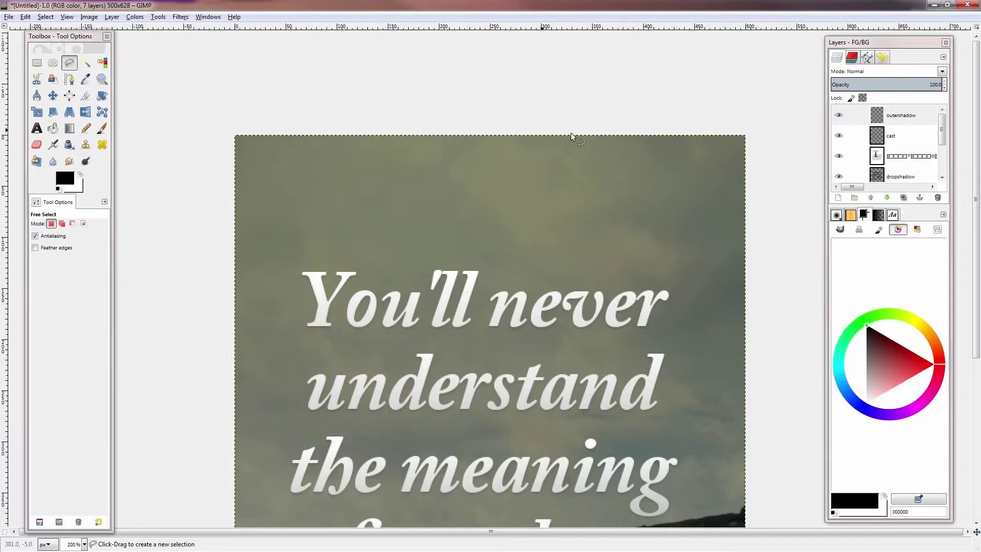
{"action": "left_click", "coordinate": [742, 128]}
{"action": "left_click", "coordinate": [737, 139]}
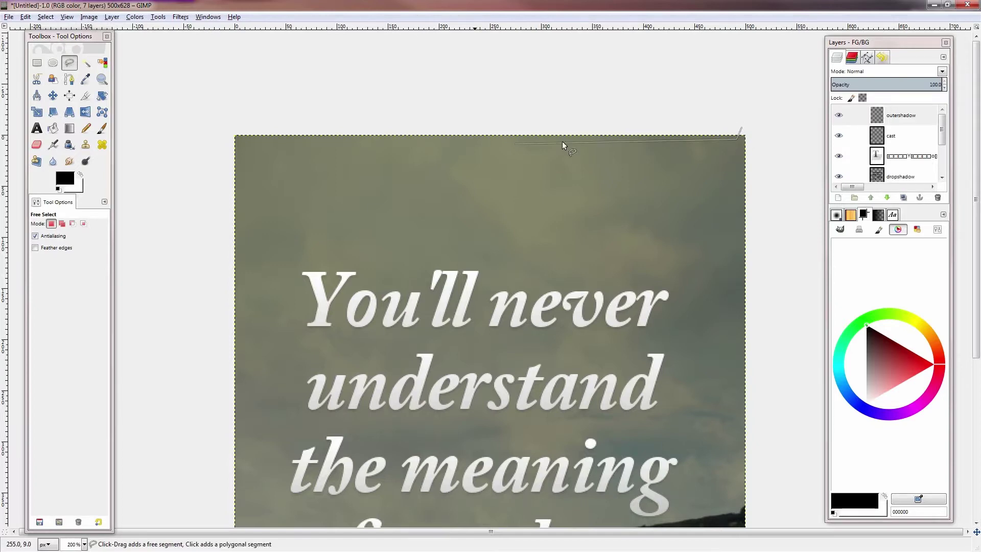
{"action": "left_click", "coordinate": [263, 148]}
{"action": "left_click", "coordinate": [250, 156]}
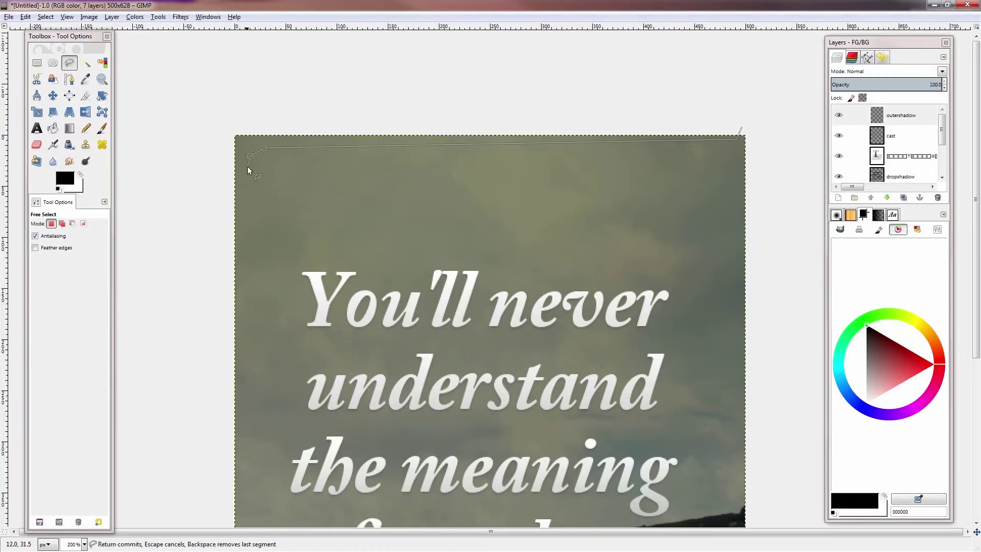
{"action": "scroll", "coordinate": [245, 251], "scroll_direction": "down", "scroll_amount": 5}
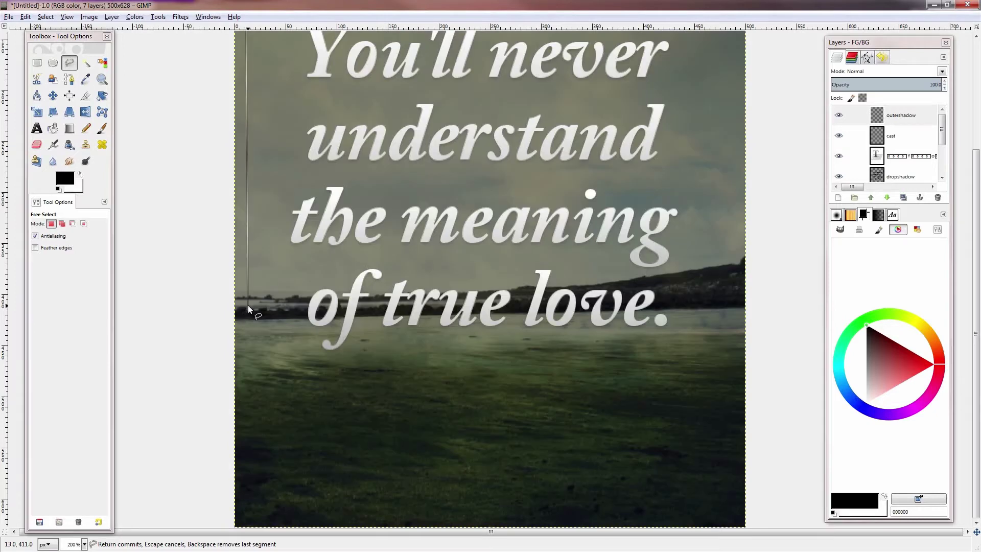
{"action": "scroll", "coordinate": [252, 390], "scroll_direction": "down", "scroll_amount": 2}
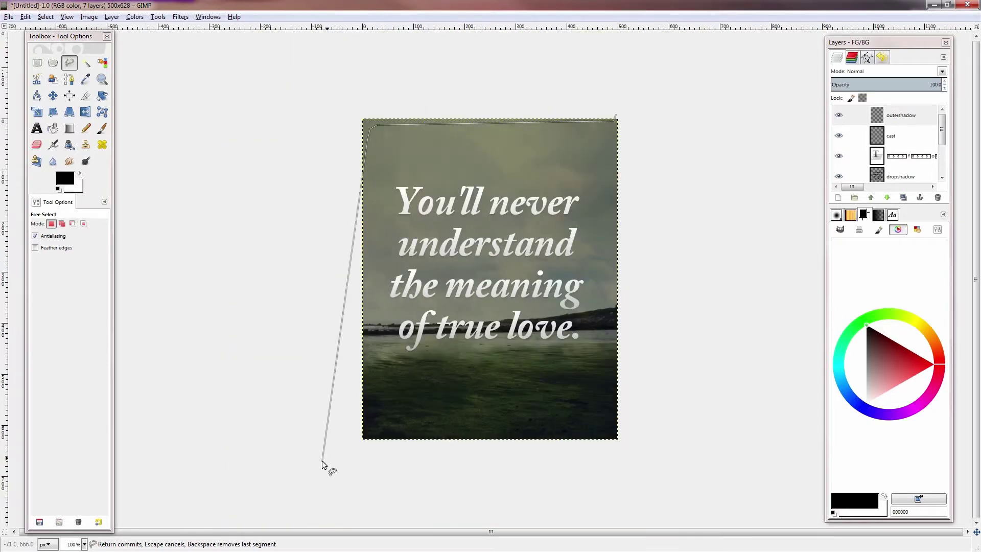
{"action": "left_click", "coordinate": [363, 435]}
{"action": "left_click", "coordinate": [357, 439]}
{"action": "left_click", "coordinate": [347, 106]}
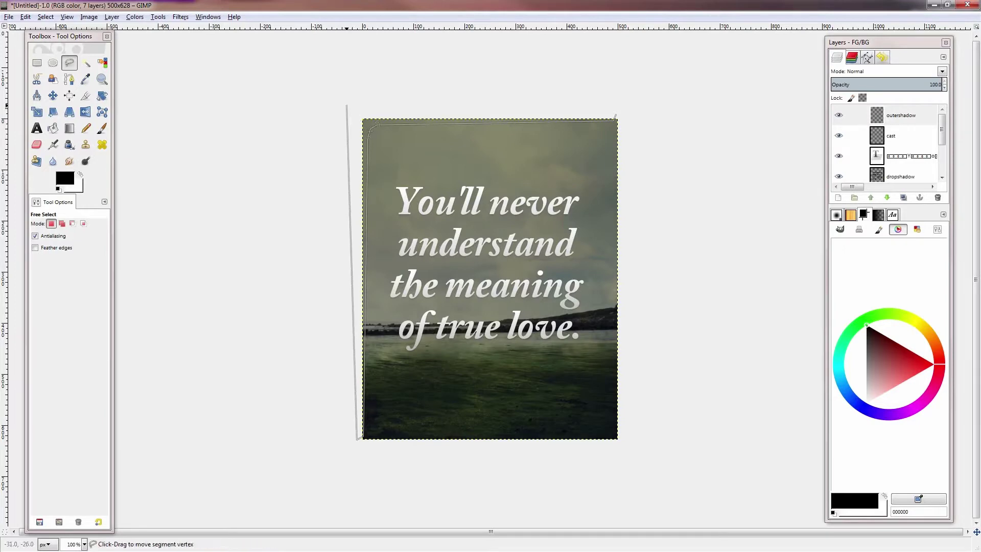
{"action": "left_click", "coordinate": [615, 116]}
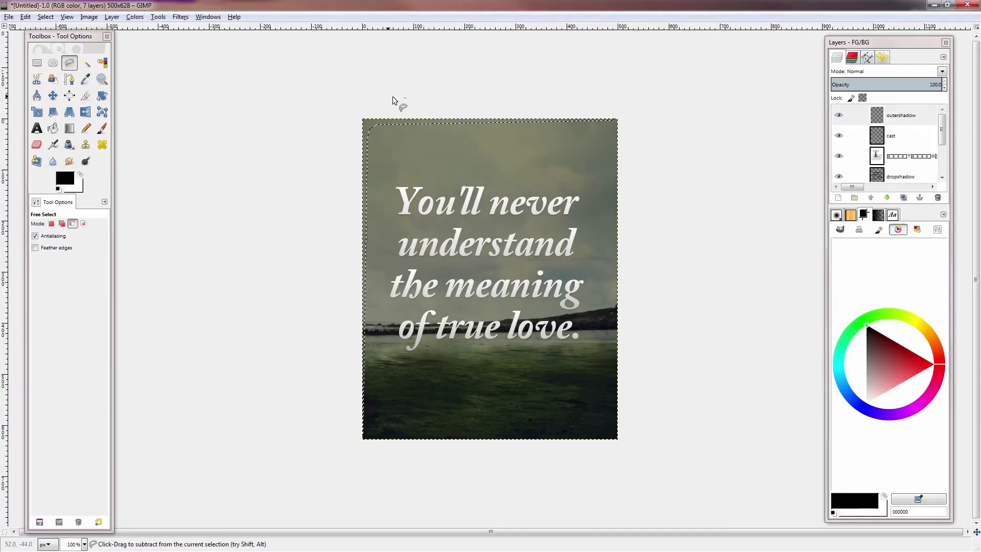
Fill the selected edge strip with black on the outershadow layer using Bucket Fill and clear the selection.
{"action": "scroll", "coordinate": [392, 96], "scroll_direction": "up", "scroll_amount": 1}
{"action": "scroll", "coordinate": [328, 65], "scroll_direction": "up", "scroll_amount": 1}
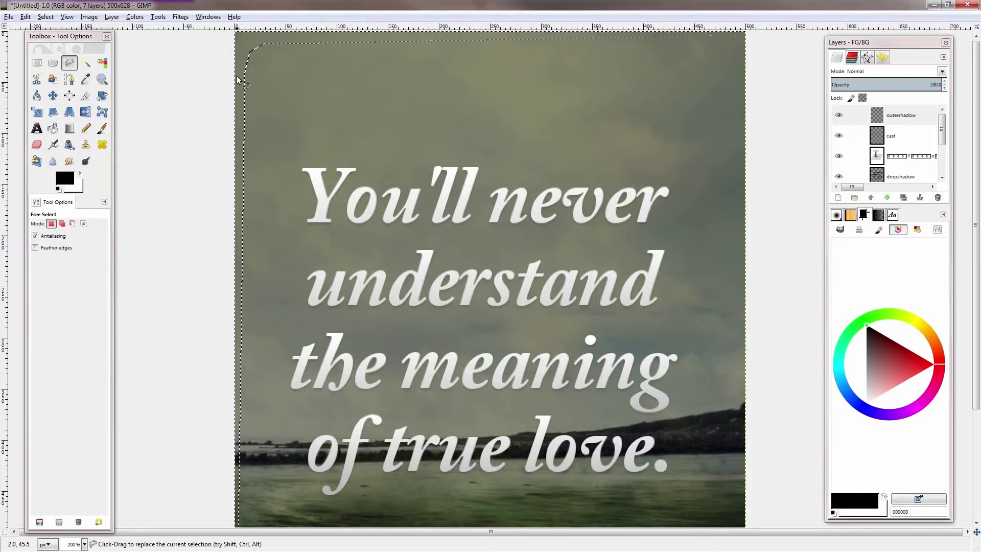
{"action": "scroll", "coordinate": [257, 190], "scroll_direction": "down", "scroll_amount": 5}
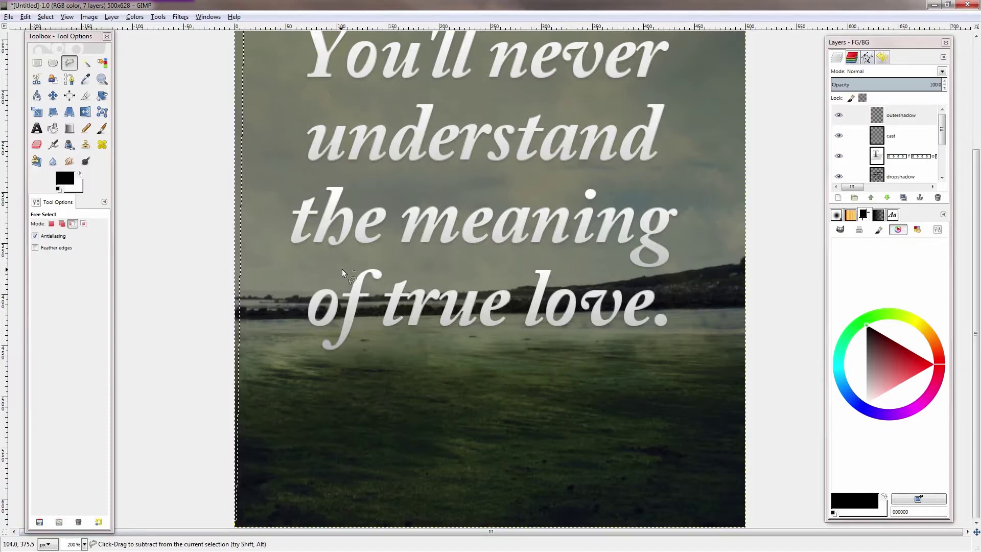
{"action": "key", "text": "1"}
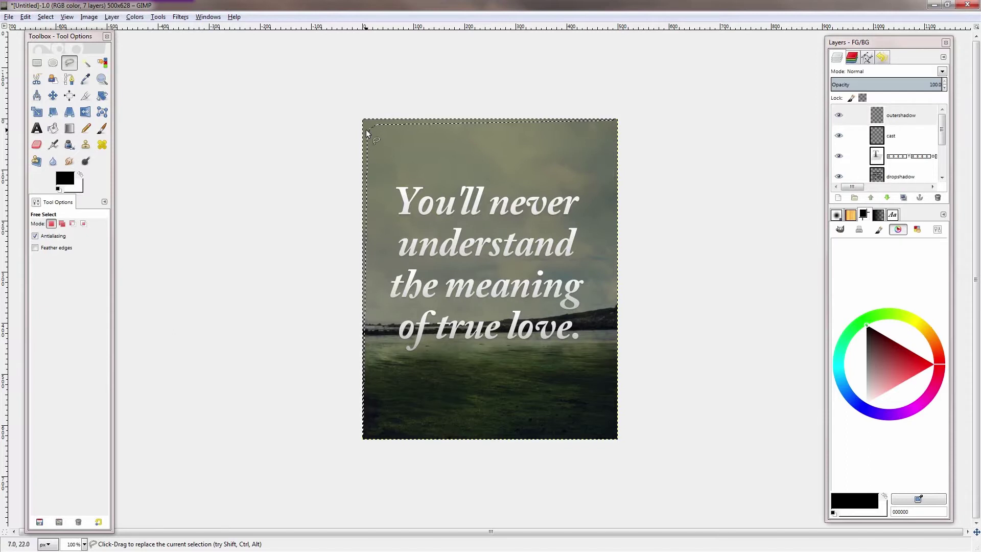
{"action": "key", "text": "shift"}
{"action": "key", "text": "shift+b"}
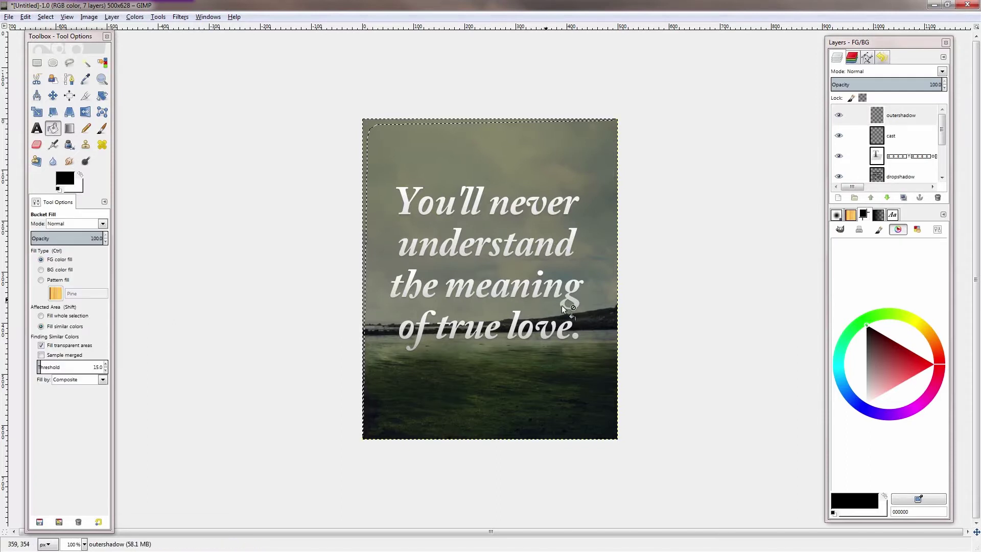
{"action": "left_click", "coordinate": [369, 122]}
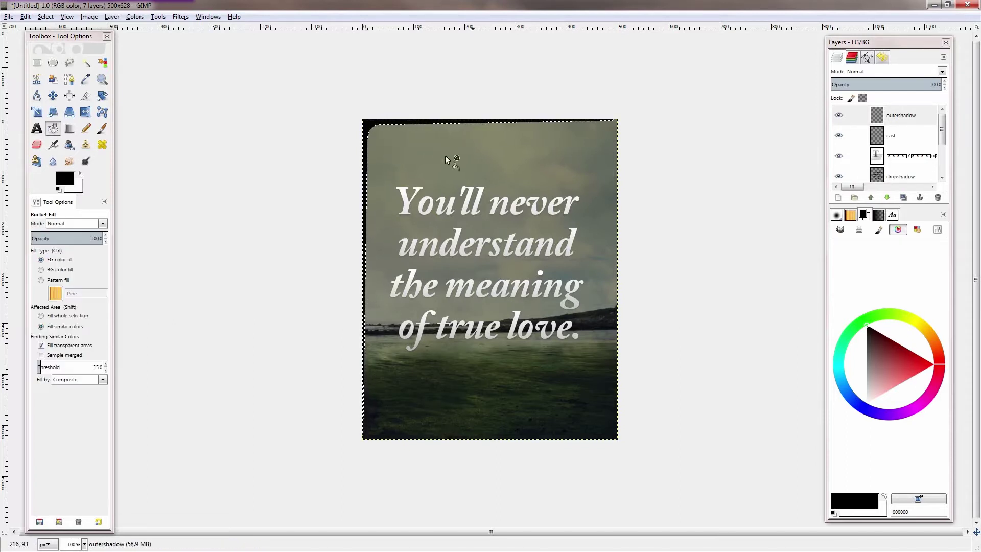
{"action": "key", "text": "r"}
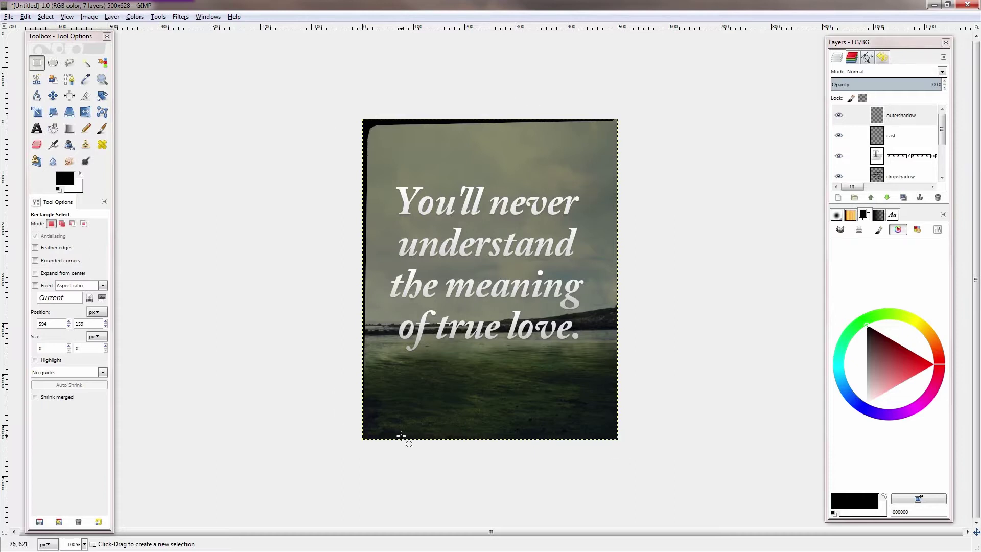
Copy the black edge strip on the outershadow layer, paste it, and flip the pasted copy horizontally onto the image's right side.
{"action": "key", "text": "ctrl"}
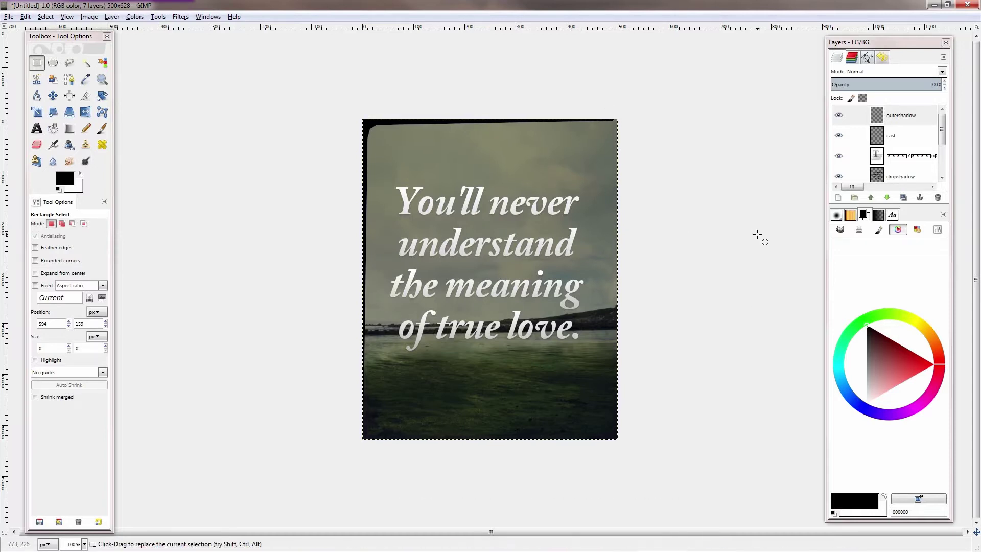
{"action": "key", "text": "ctrl"}
{"action": "key", "text": "ctrl+c"}
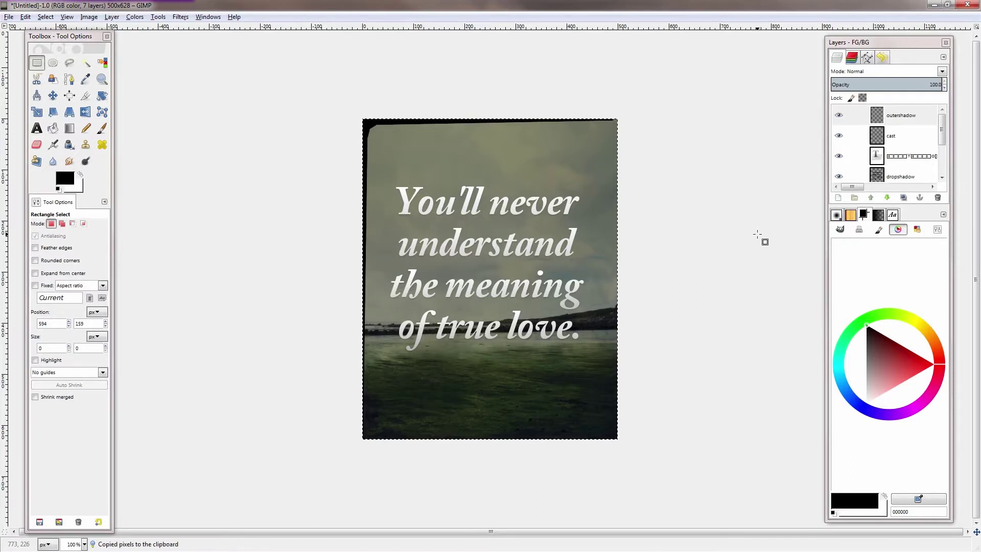
{"action": "key", "text": "ctrl+v"}
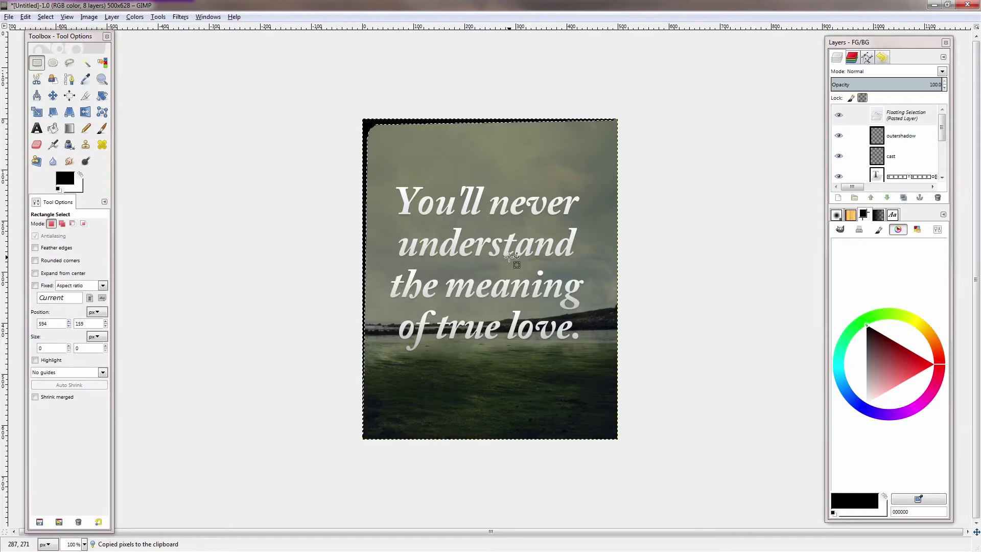
{"action": "left_click", "coordinate": [86, 115]}
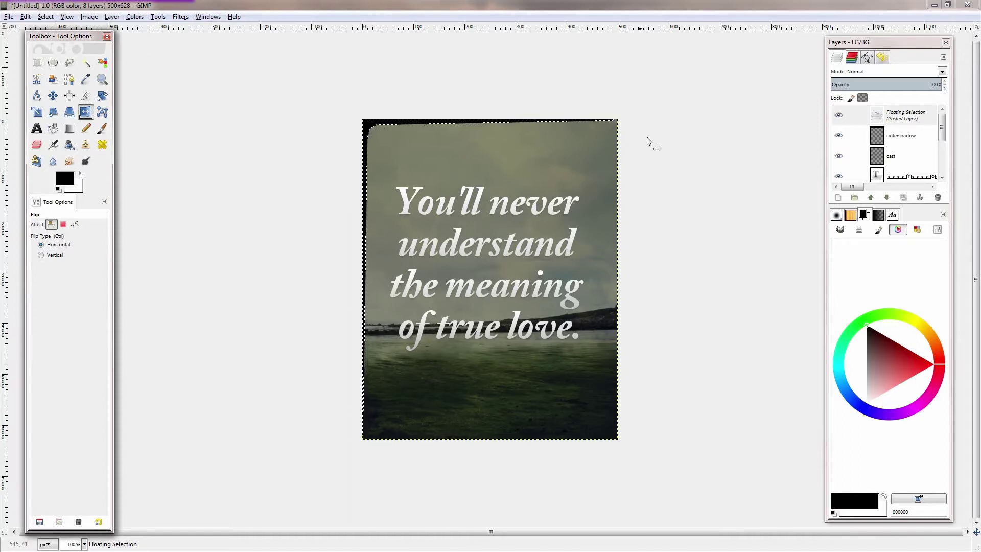
{"action": "left_click", "coordinate": [501, 188]}
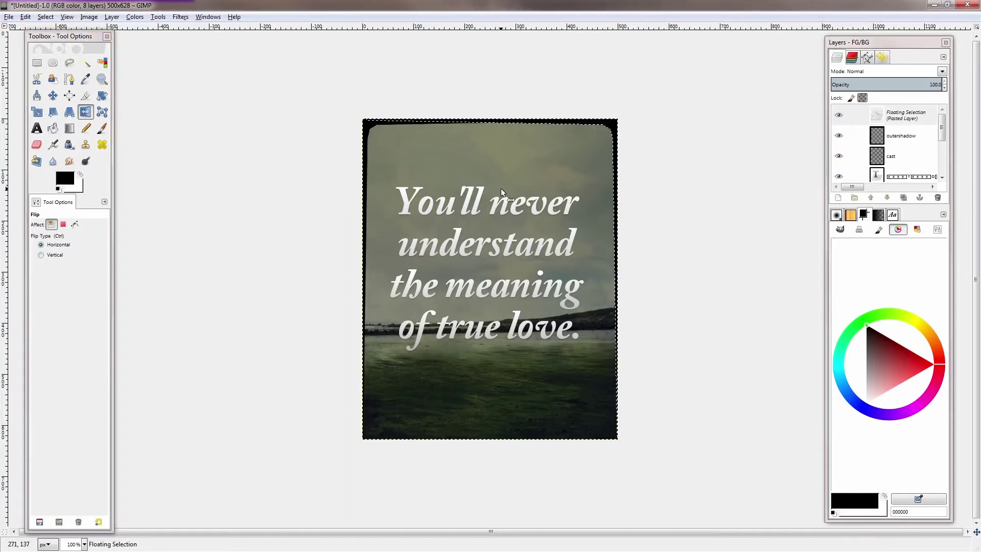
Paste further copies of the edge strip, flip them to frame the two bottom corners, and anchor them to the outershadow layer.
{"action": "key", "text": "ctrl"}
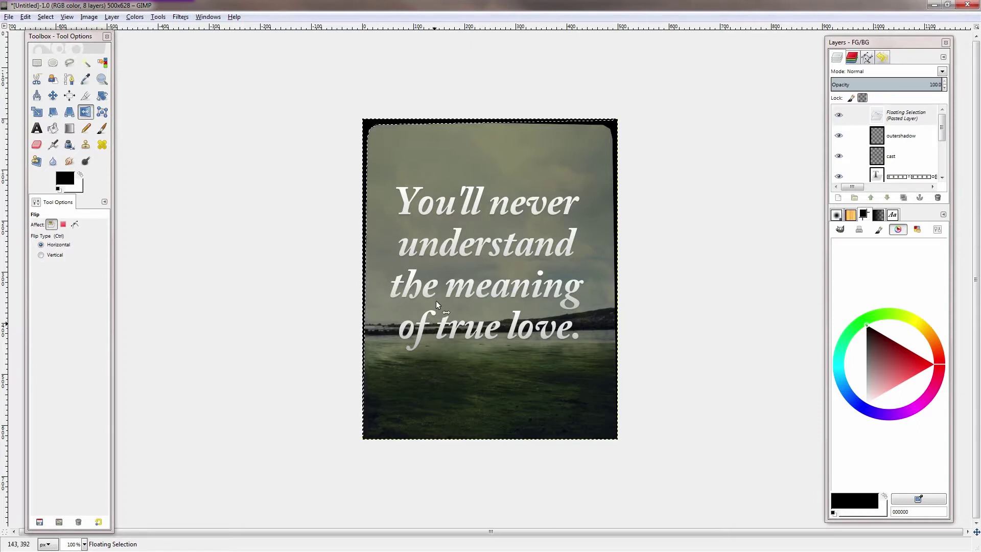
{"action": "left_click", "coordinate": [446, 219], "text": "ctrl"}
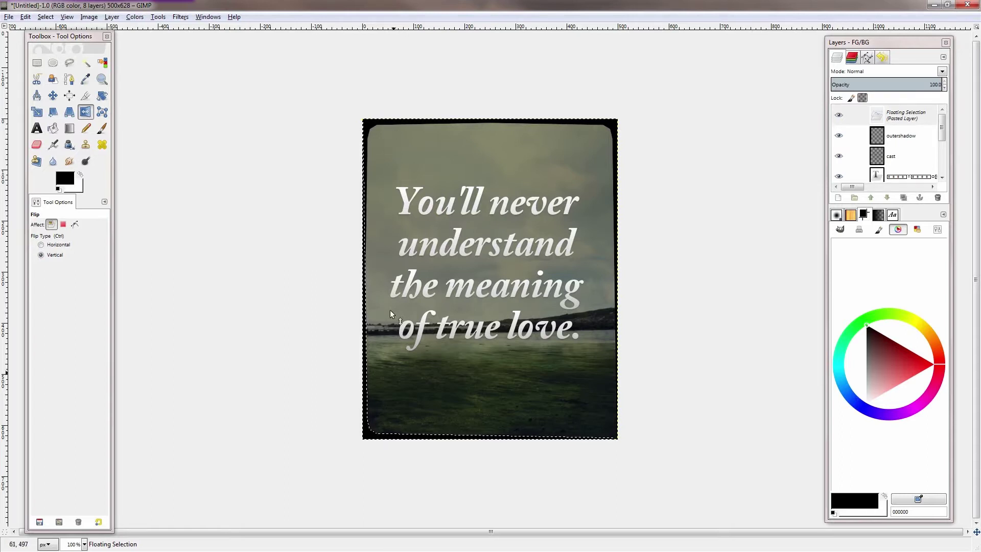
{"action": "left_click", "coordinate": [498, 412]}
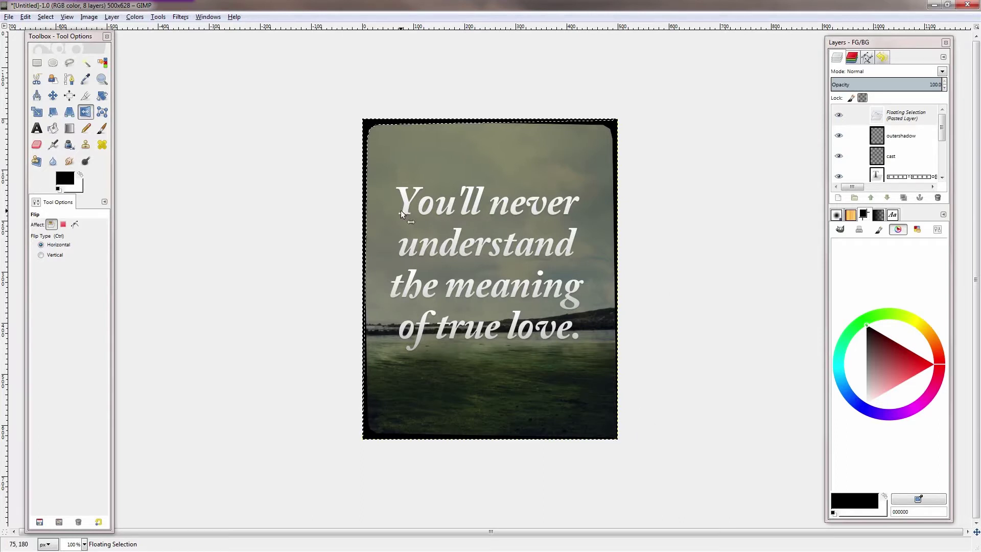
{"action": "left_click", "coordinate": [451, 189], "text": "ctrl"}
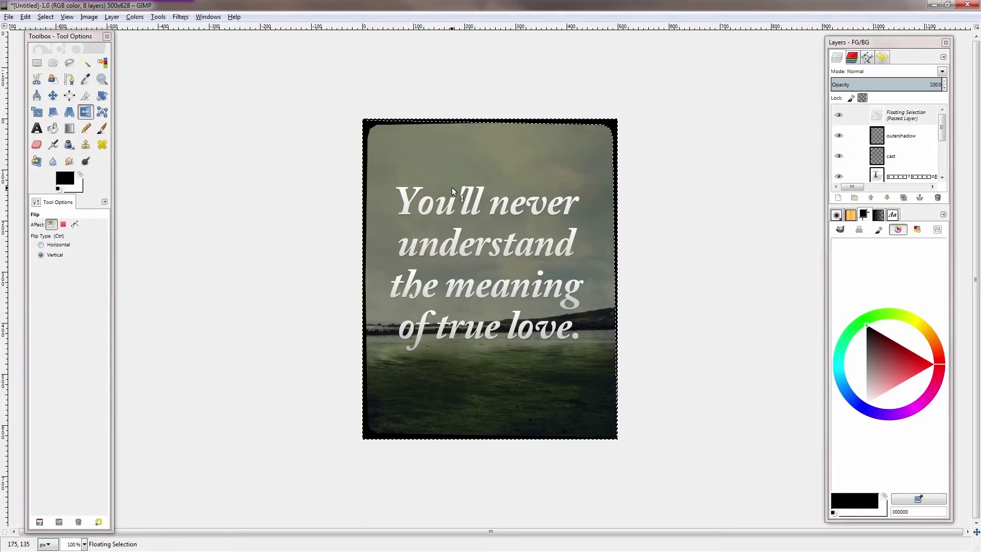
{"action": "key", "text": "r"}
{"action": "left_click", "coordinate": [637, 324]}
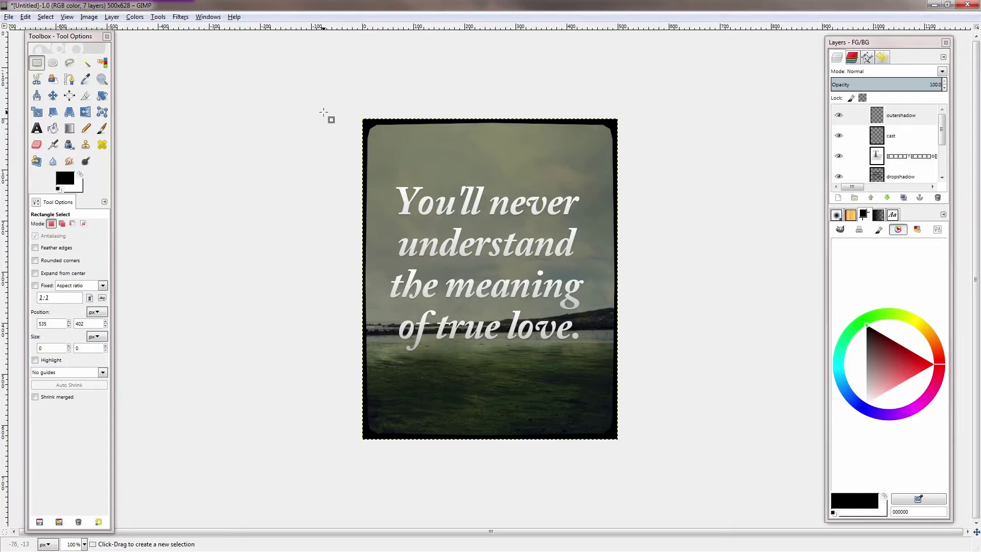
Apply a Gaussian Blur with a 155 px horizontal and vertical radius to the black frame on the outershadow layer.
{"action": "left_click", "coordinate": [180, 17]}
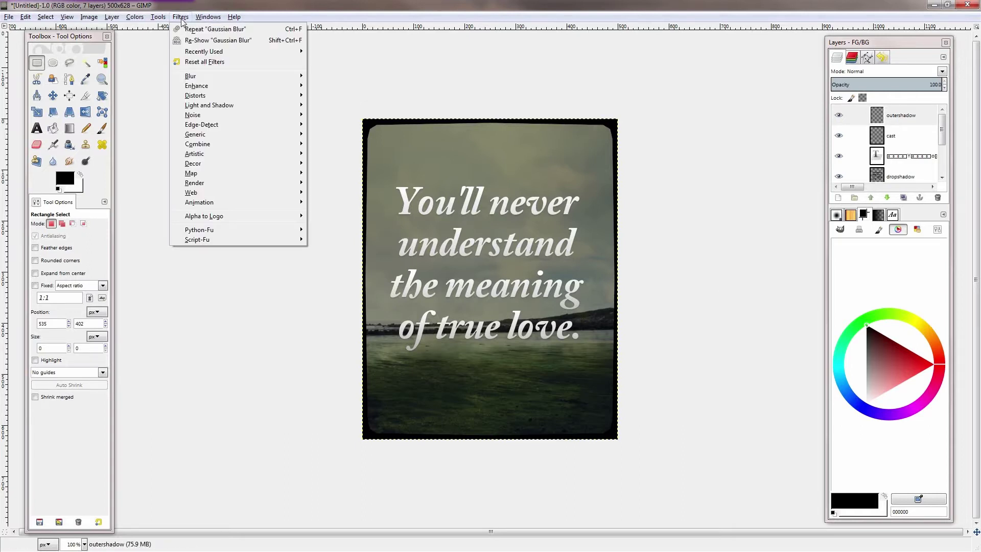
{"action": "left_click", "coordinate": [198, 41]}
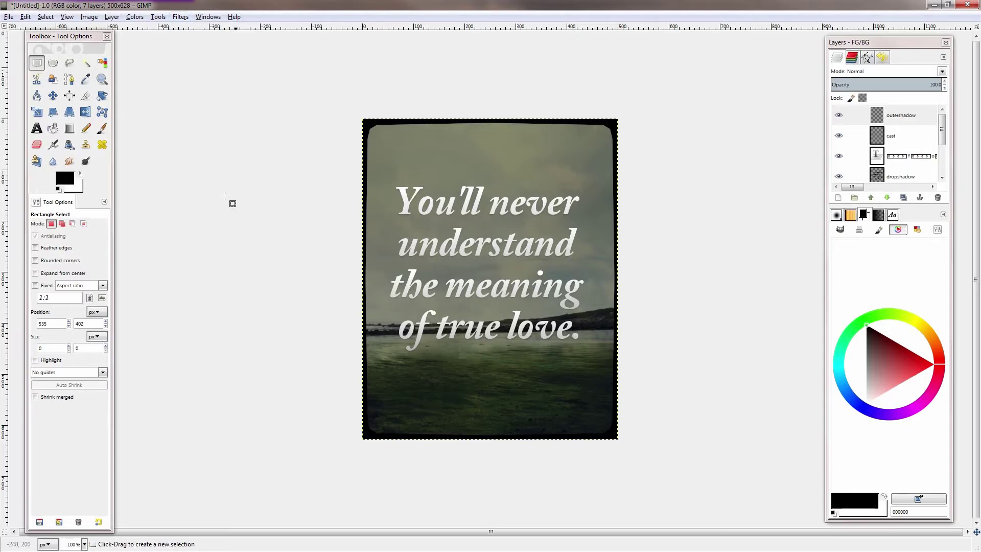
{"action": "left_click_drag", "start_coordinate": [467, 177], "coordinate": [269, 179]}
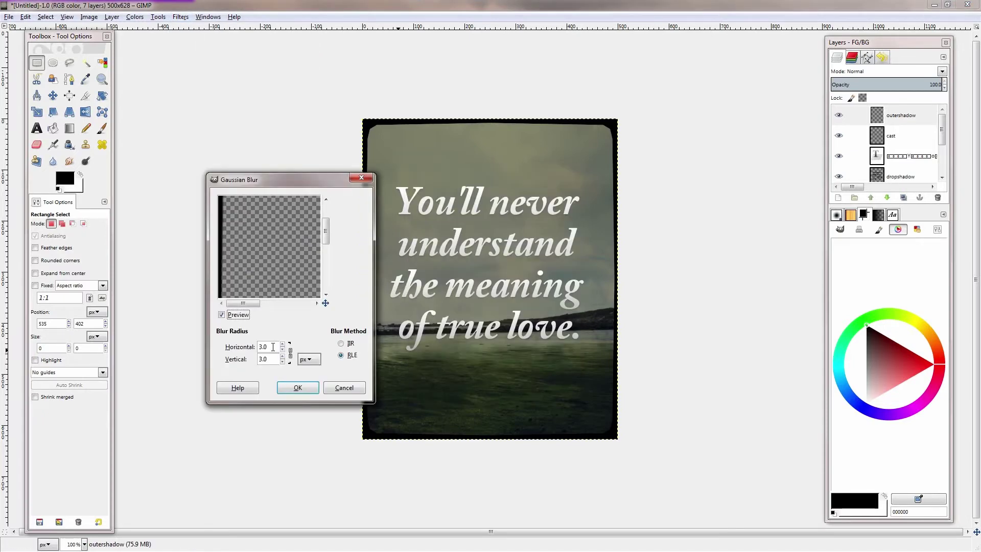
{"action": "scroll", "coordinate": [273, 347], "scroll_direction": "up", "scroll_amount": 1}
{"action": "left_click_drag", "start_coordinate": [326, 303], "coordinate": [321, 286]}
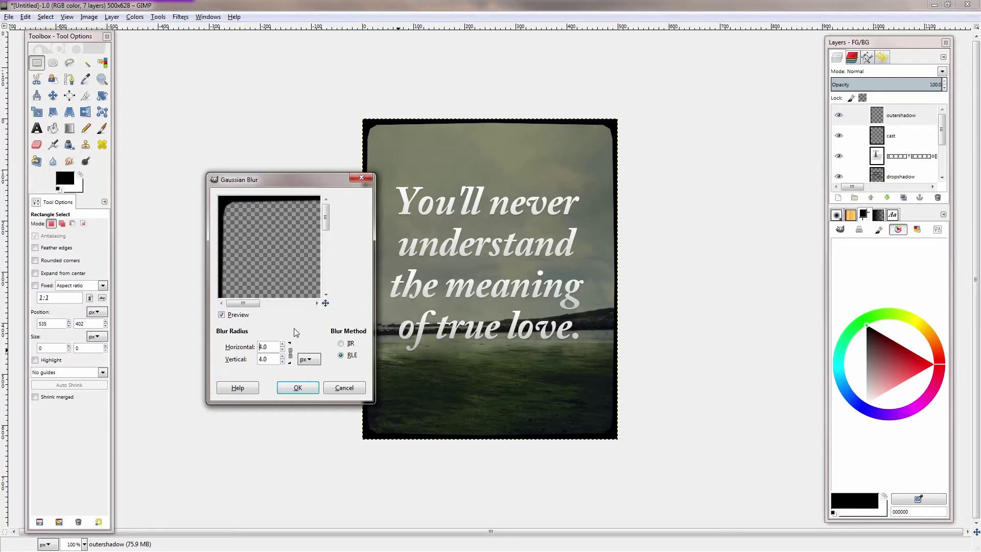
{"action": "scroll", "coordinate": [270, 346], "scroll_direction": "up", "scroll_amount": 20}
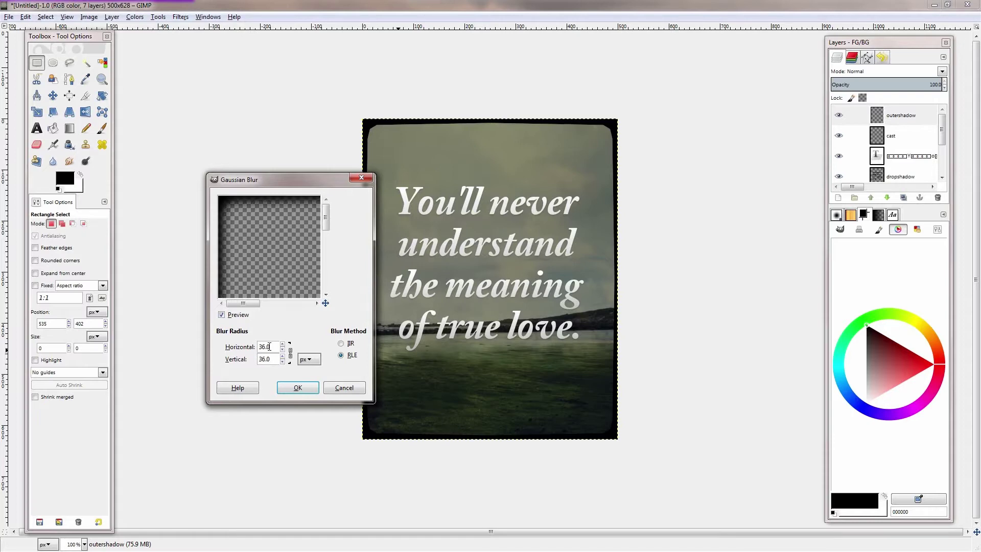
{"action": "left_click", "coordinate": [283, 345]}
{"action": "left_click_drag", "start_coordinate": [282, 344], "coordinate": [282, 351]}
{"action": "left_click", "coordinate": [283, 345]}
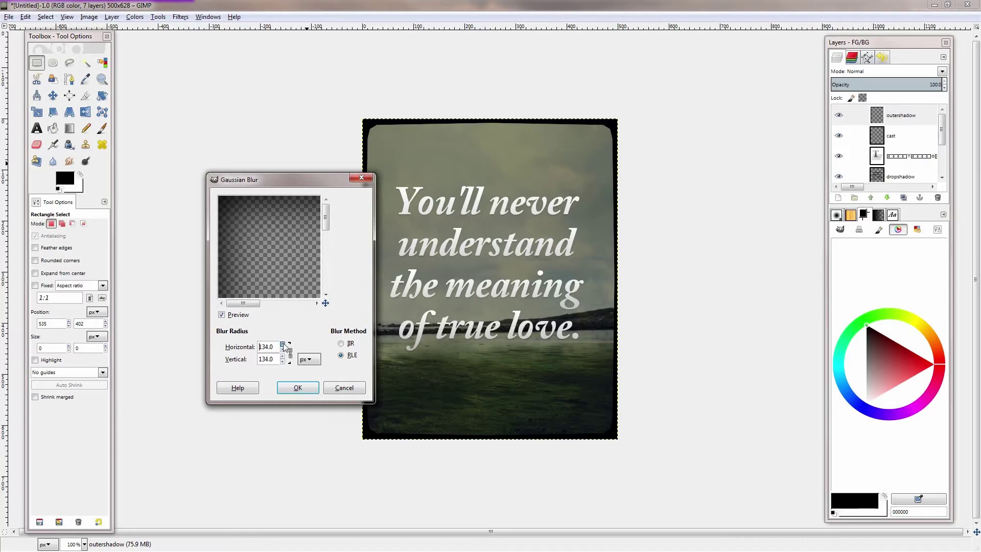
{"action": "left_click_drag", "start_coordinate": [283, 344], "coordinate": [283, 350]}
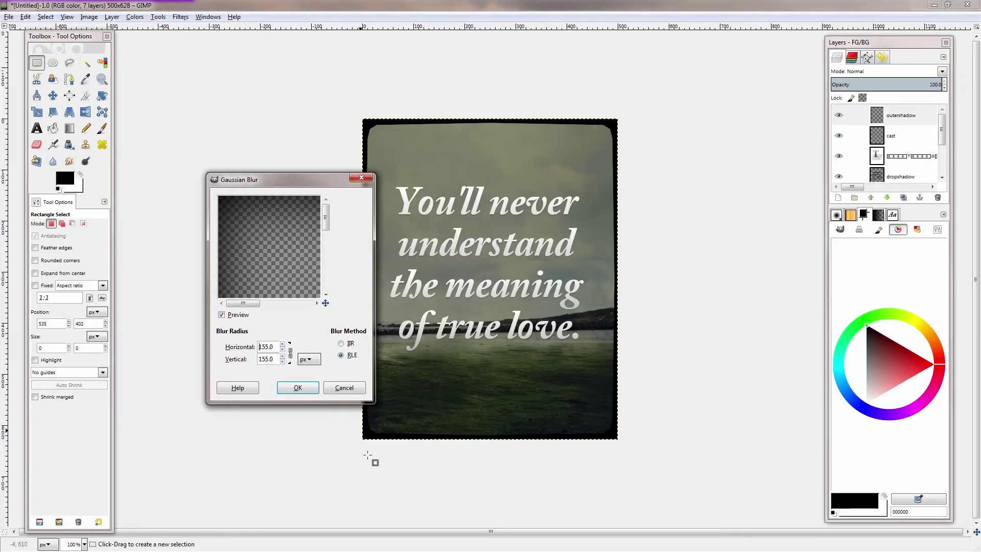
{"action": "left_click", "coordinate": [298, 387]}
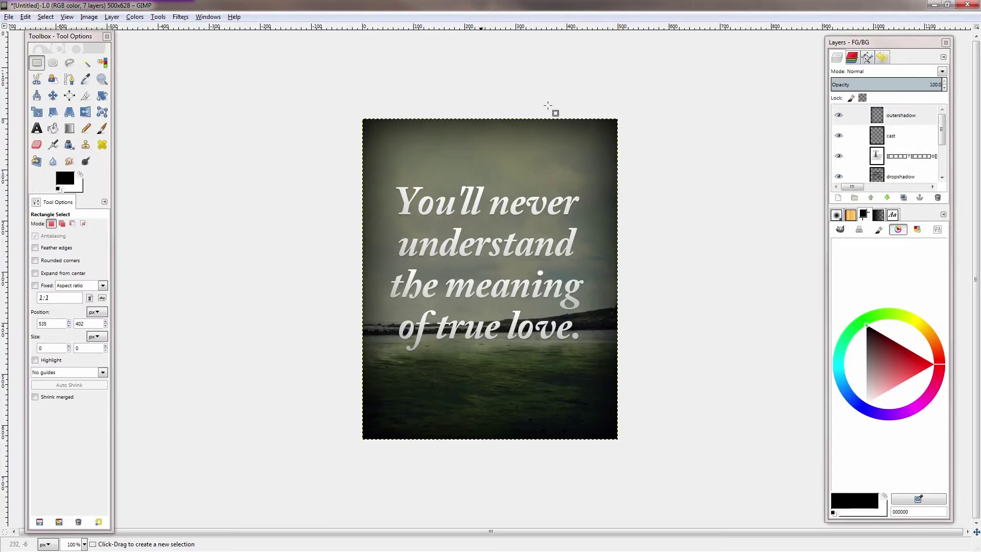
Try out the blend modes through Value on the outershadow layer and return it to Normal.
{"action": "left_click", "coordinate": [941, 72]}
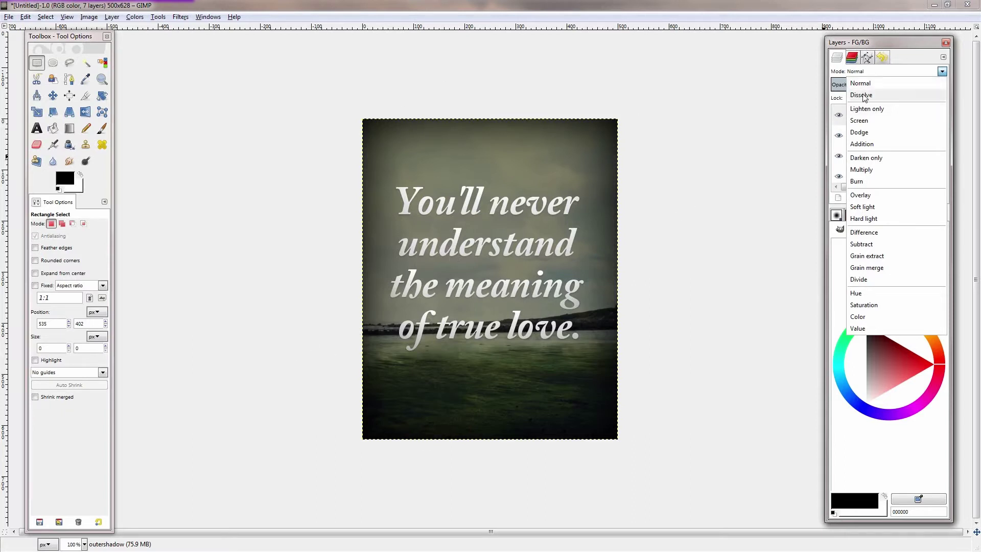
{"action": "left_click", "coordinate": [868, 87]}
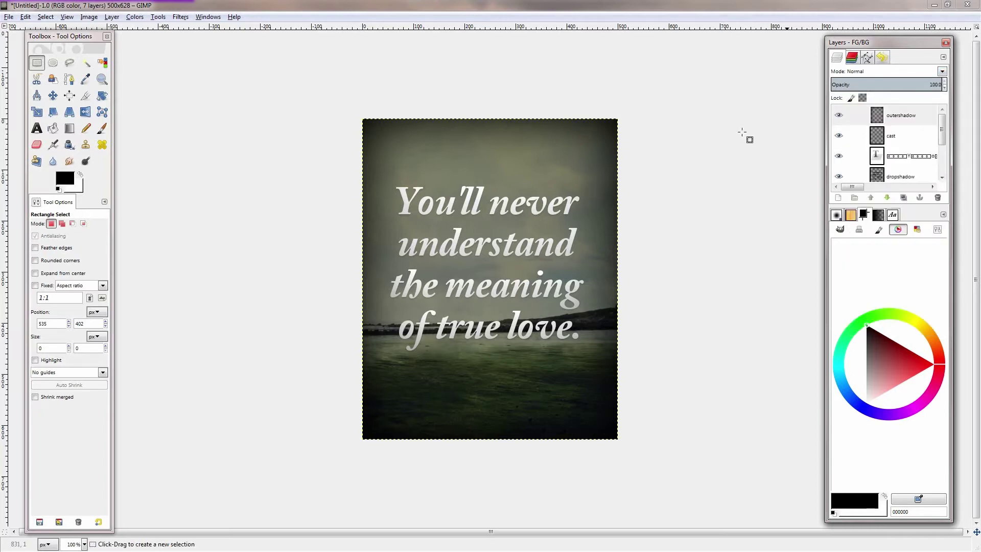
{"action": "left_click", "coordinate": [942, 72]}
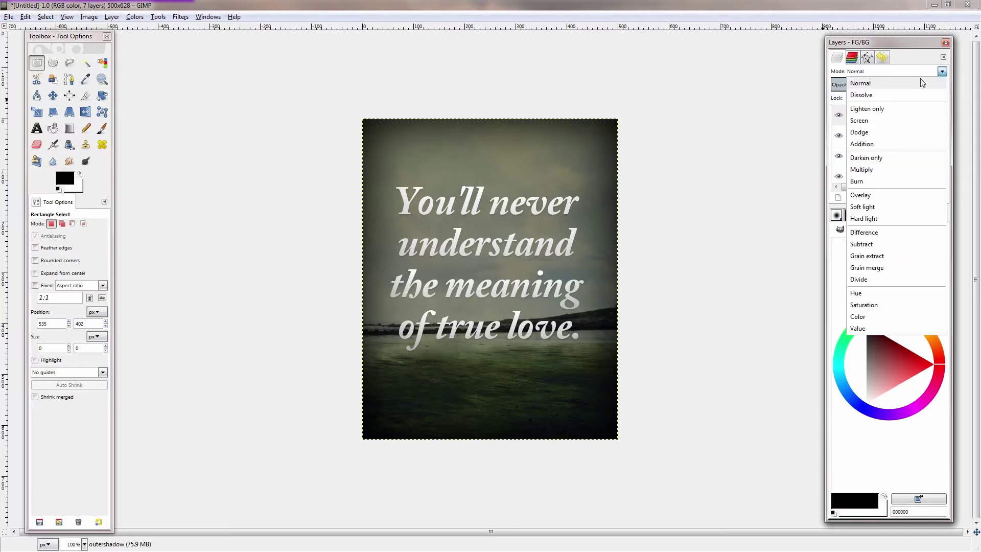
{"action": "left_click", "coordinate": [867, 84]}
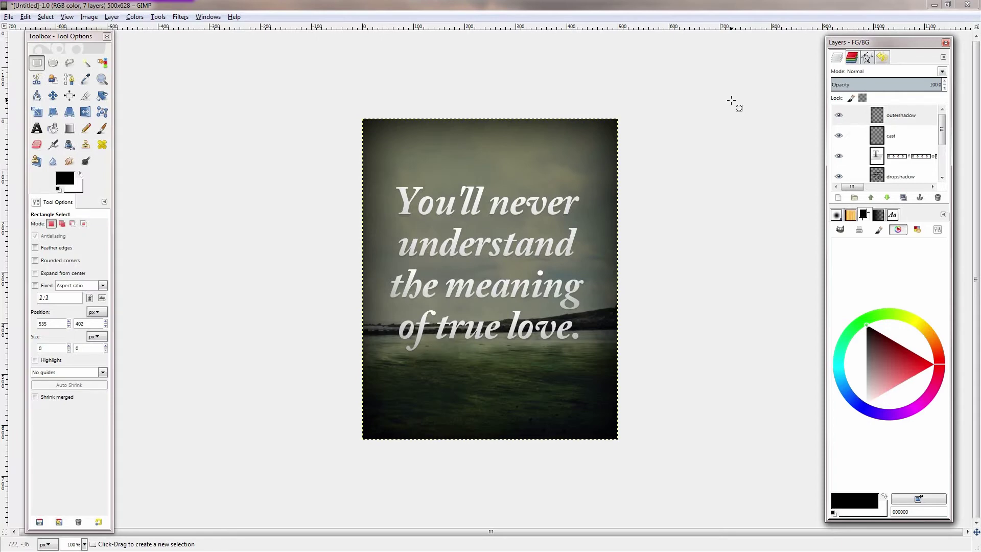
{"action": "key", "text": "Down"}
{"action": "key", "text": "Down"}
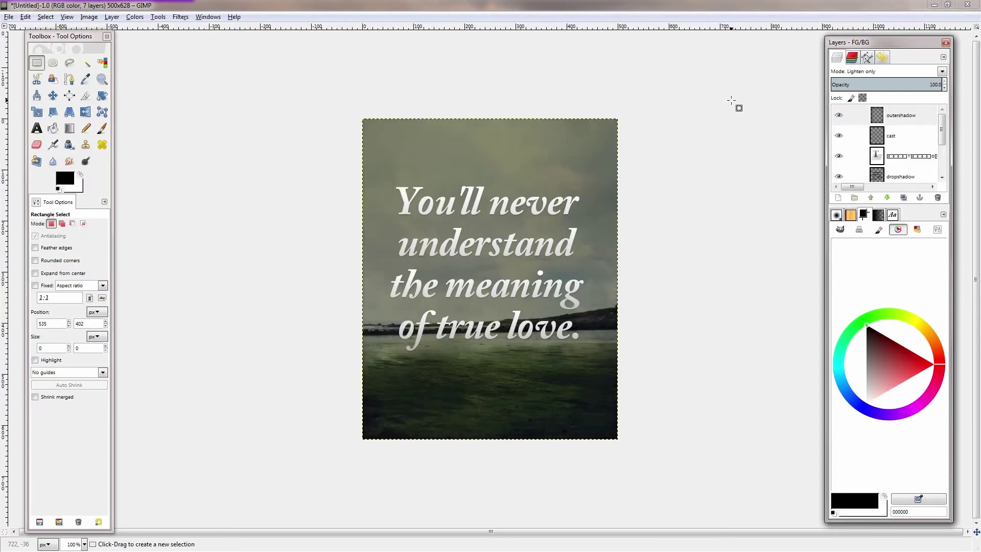
{"action": "key", "text": "Down"}
{"action": "key", "text": "Down"}
{"action": "key", "text": "Down"}
{"action": "key", "text": "Down"}
{"action": "key", "text": "Down"}
{"action": "key", "text": "Down"}
{"action": "key", "text": "Down"}
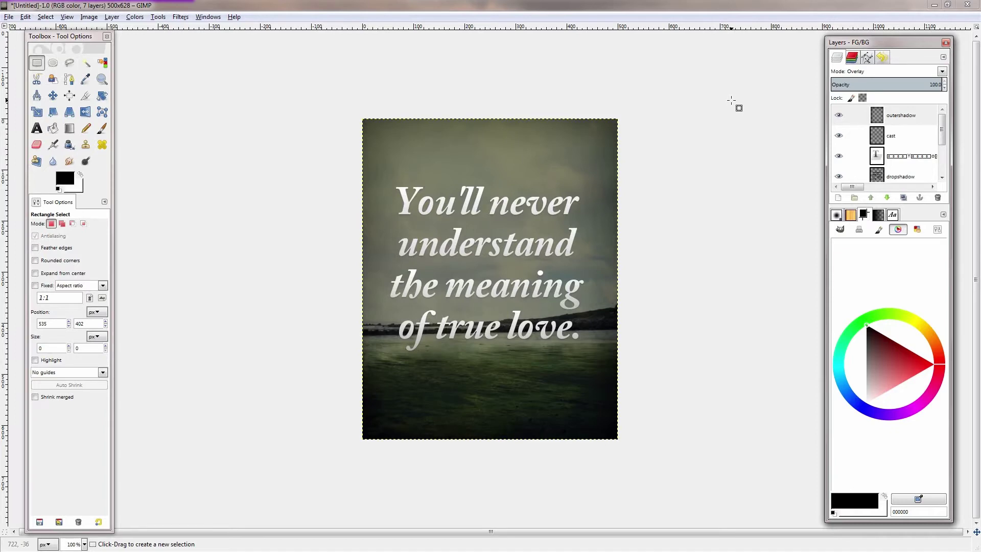
{"action": "key", "text": "Down"}
{"action": "key", "text": "Down"}
{"action": "key", "text": "Down"}
{"action": "key", "text": "Down"}
{"action": "key", "text": "Down"}
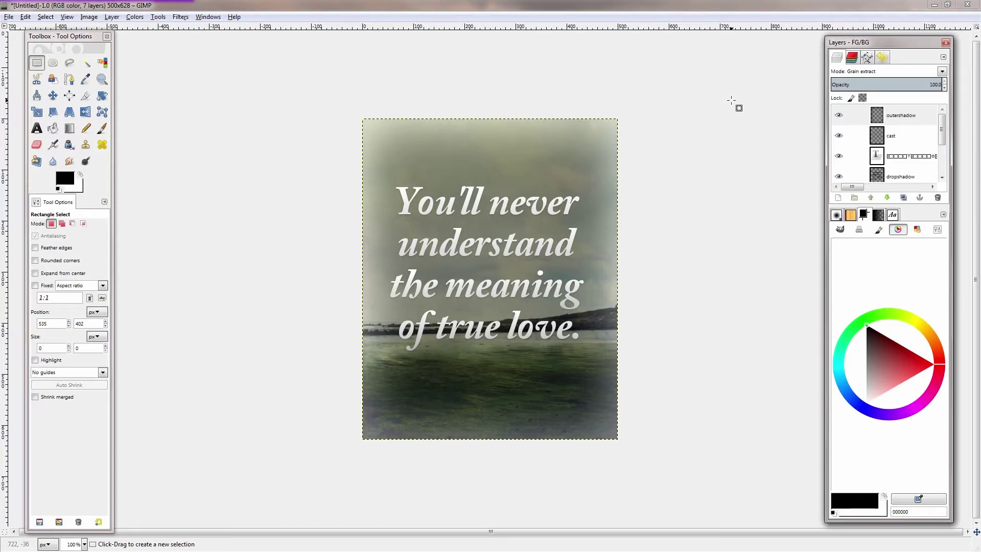
{"action": "key", "text": "Down"}
{"action": "key", "text": "Up"}
{"action": "key", "text": "Down"}
{"action": "key", "text": "Down"}
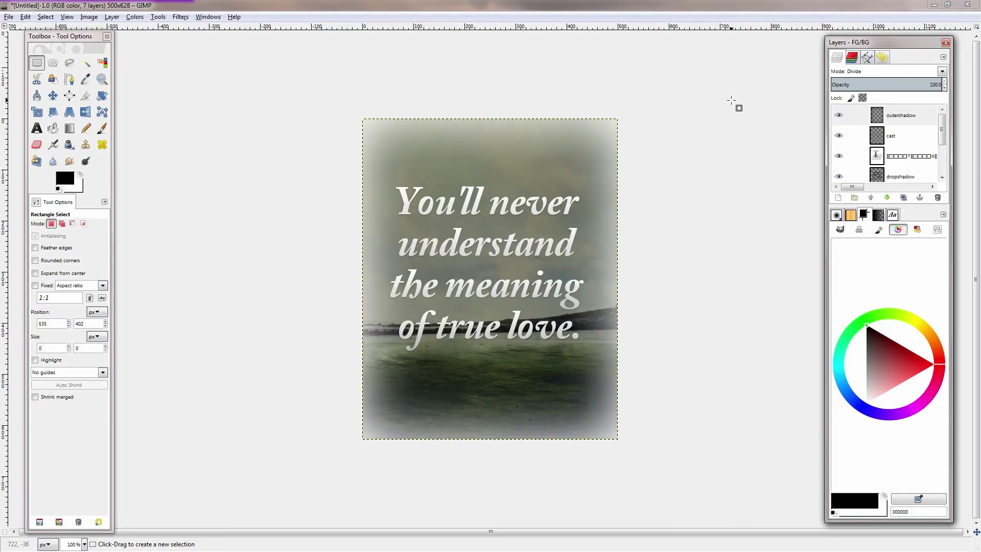
{"action": "key", "text": "Down"}
{"action": "key", "text": "Down"}
{"action": "key", "text": "Down"}
{"action": "key", "text": "Down"}
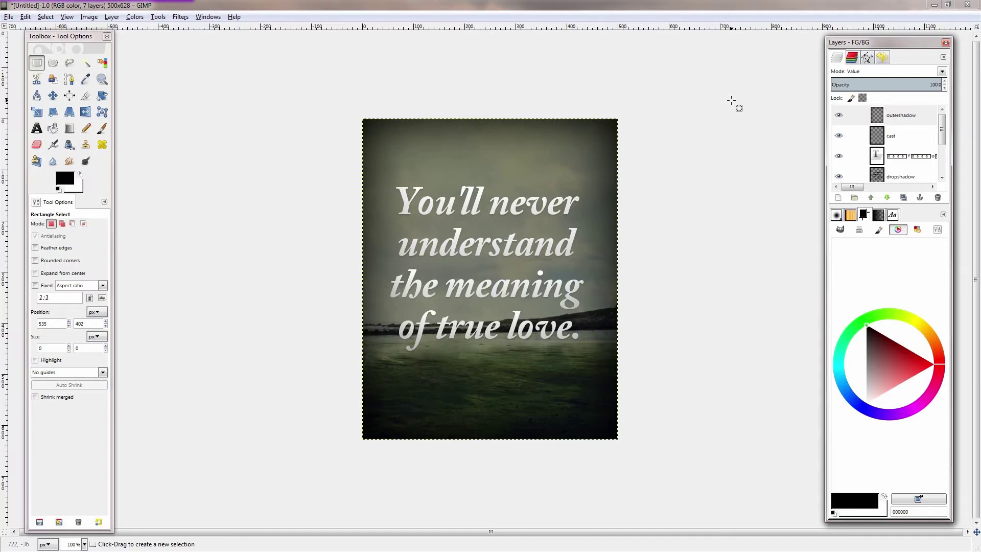
{"action": "key", "text": "Up"}
{"action": "key", "text": "Up"}
{"action": "key", "text": "Up"}
{"action": "key", "text": "Up"}
{"action": "key", "text": "Up"}
{"action": "key", "text": "Up"}
{"action": "key", "text": "Up"}
{"action": "key", "text": "Up"}
{"action": "key", "text": "Up"}
{"action": "key", "text": "Up"}
{"action": "key", "text": "Up"}
{"action": "key", "text": "Up"}
{"action": "key", "text": "Up"}
{"action": "key", "text": "Up"}
{"action": "key", "text": "Up"}
{"action": "key", "text": "Up"}
{"action": "key", "text": "Up"}
{"action": "key", "text": "Up"}
{"action": "key", "text": "Up"}
{"action": "key", "text": "Up"}
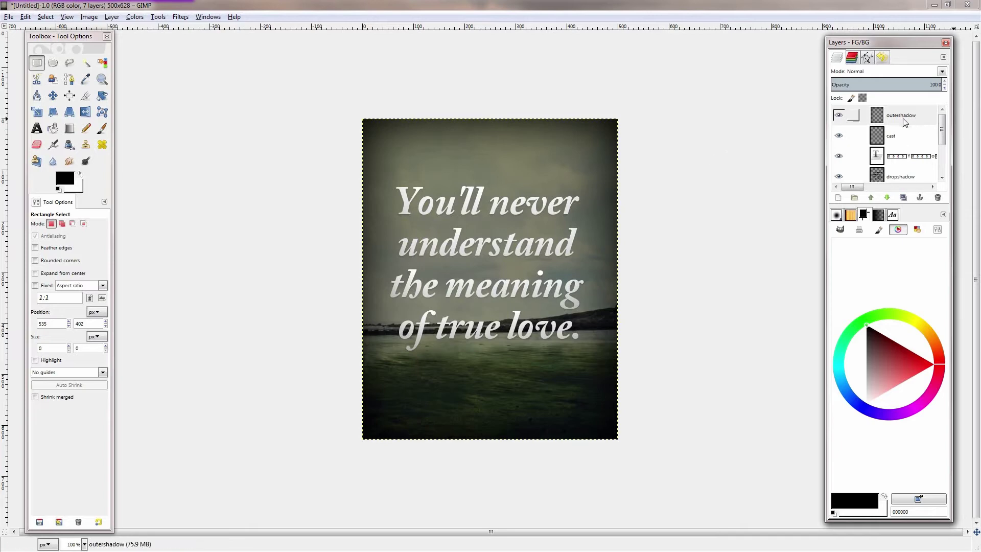
Lower the outershadow layer's opacity to 28.9.
{"action": "left_click", "coordinate": [873, 122]}
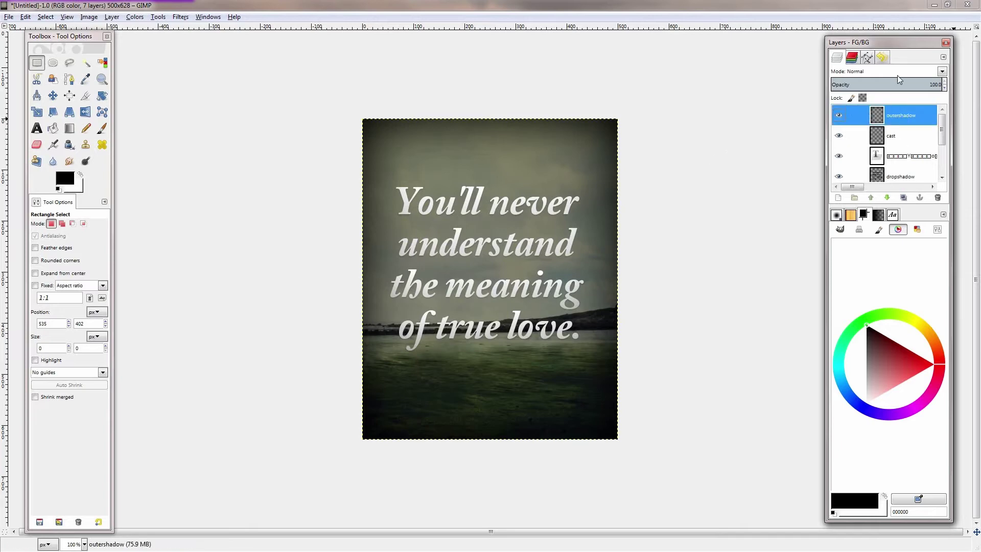
{"action": "left_click_drag", "start_coordinate": [897, 82], "coordinate": [863, 90]}
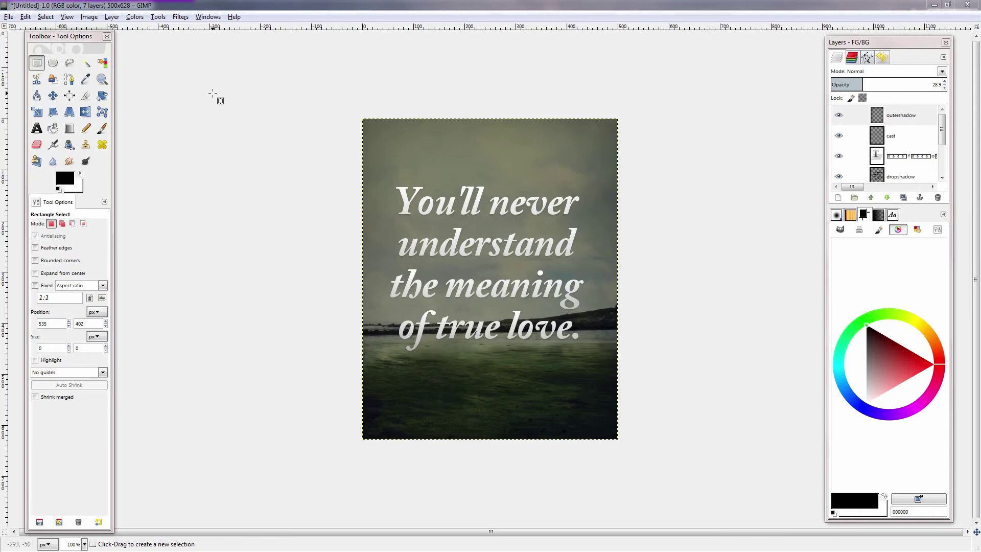
Start exporting the finished quote image.
{"action": "left_click", "coordinate": [9, 18]}
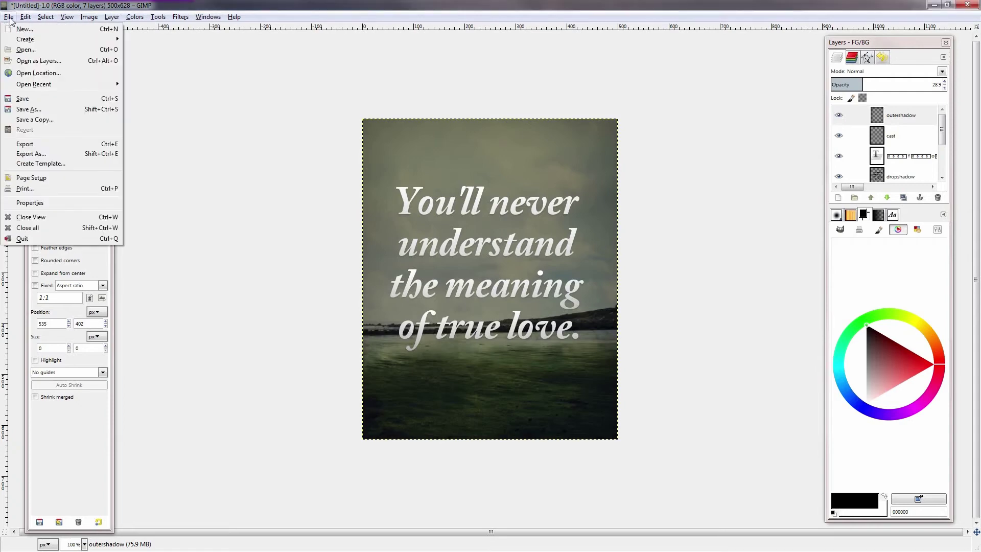
{"action": "left_click", "coordinate": [28, 146]}
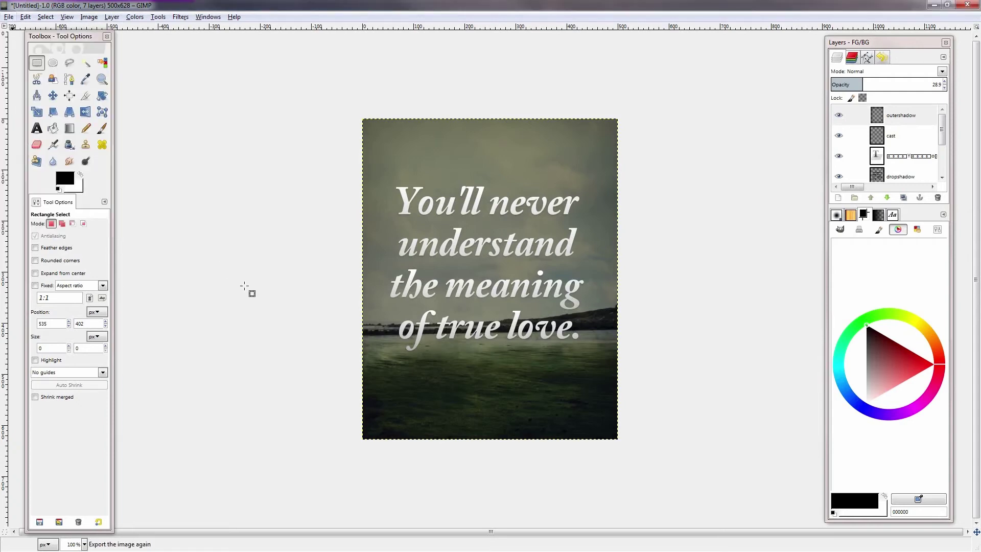